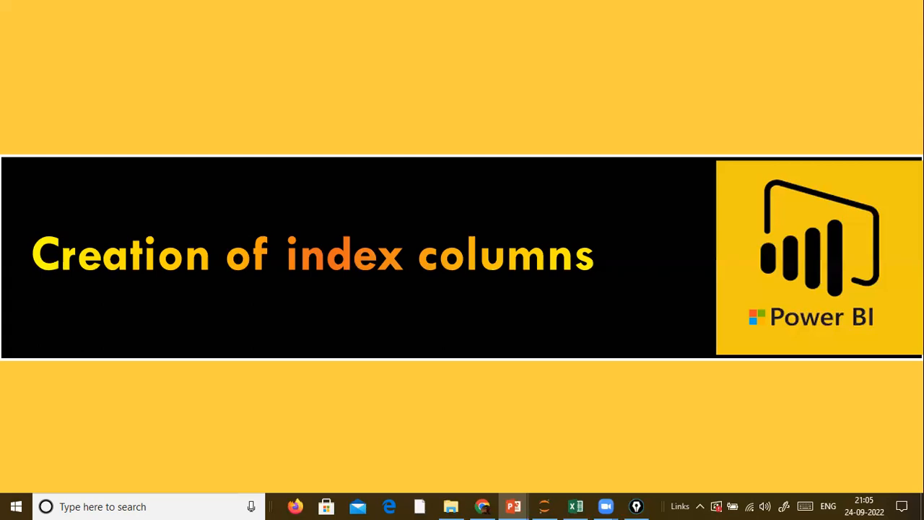
{"action": "key", "text": "Right"}
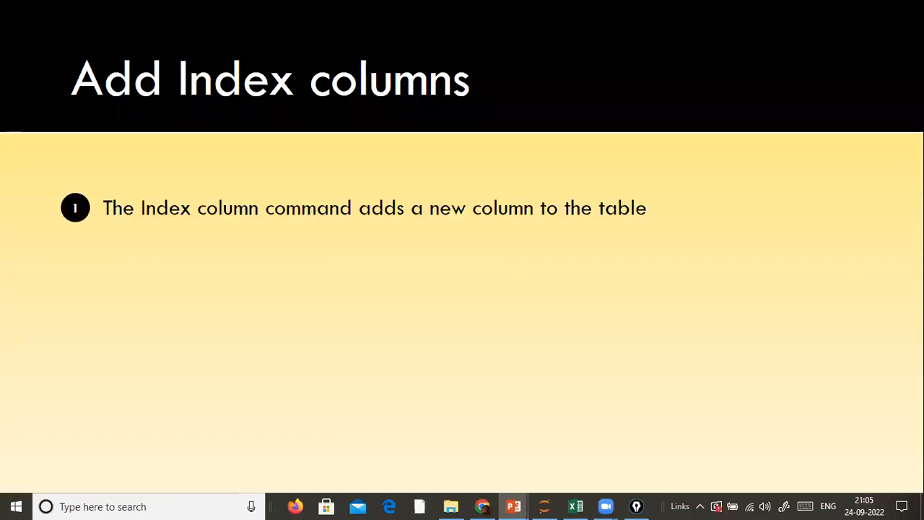
{"action": "key", "text": "Right"}
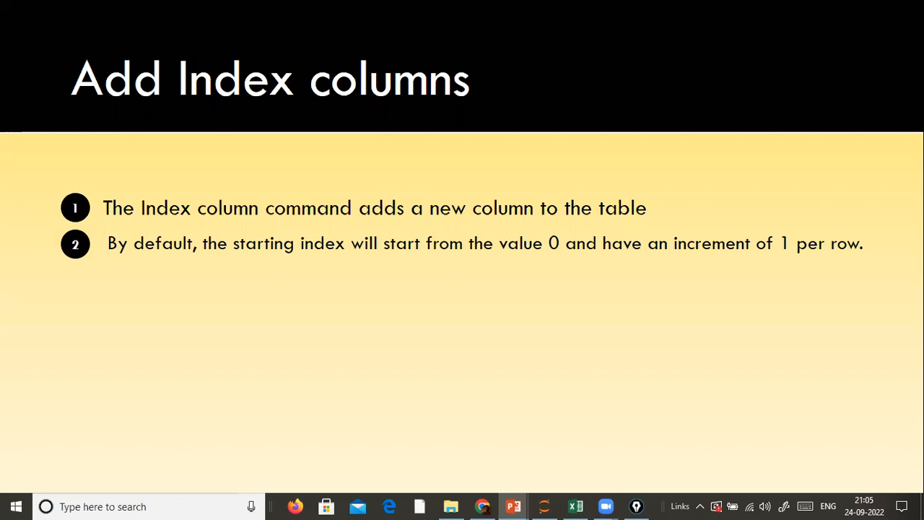
{"action": "key", "text": "Right"}
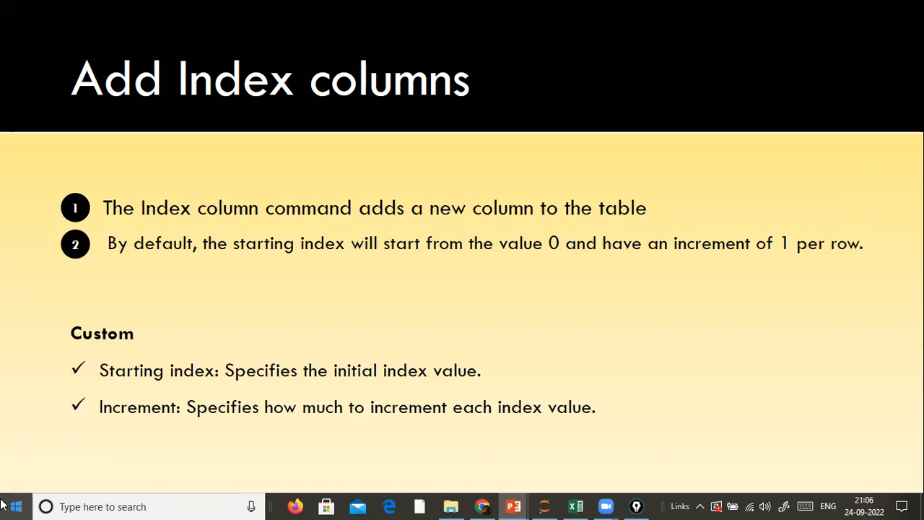
Step: Switch to Power BI Desktop by searching for it and opening the recent file day5_Append_Merge.pbix
{"action": "left_click", "coordinate": [68, 506]}
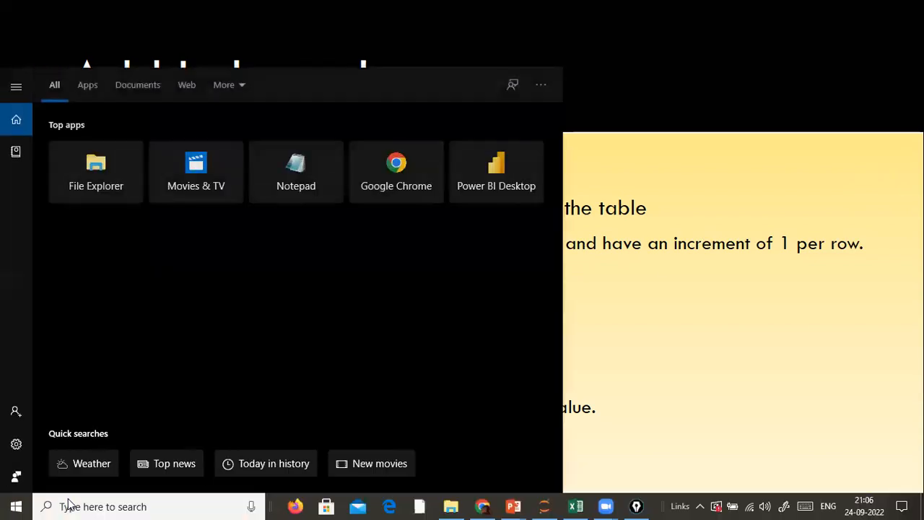
{"action": "type", "text": "power bi desktop"}
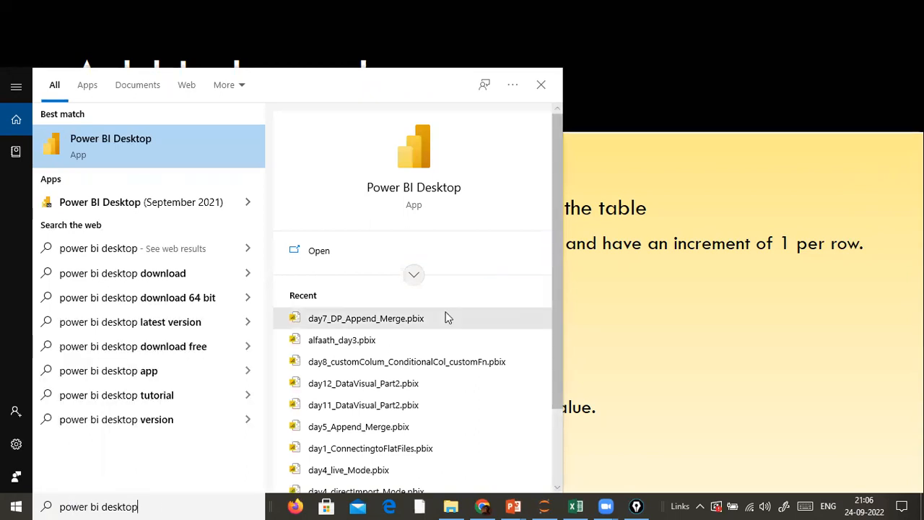
{"action": "scroll", "coordinate": [425, 330], "scroll_direction": "down", "scroll_amount": 1}
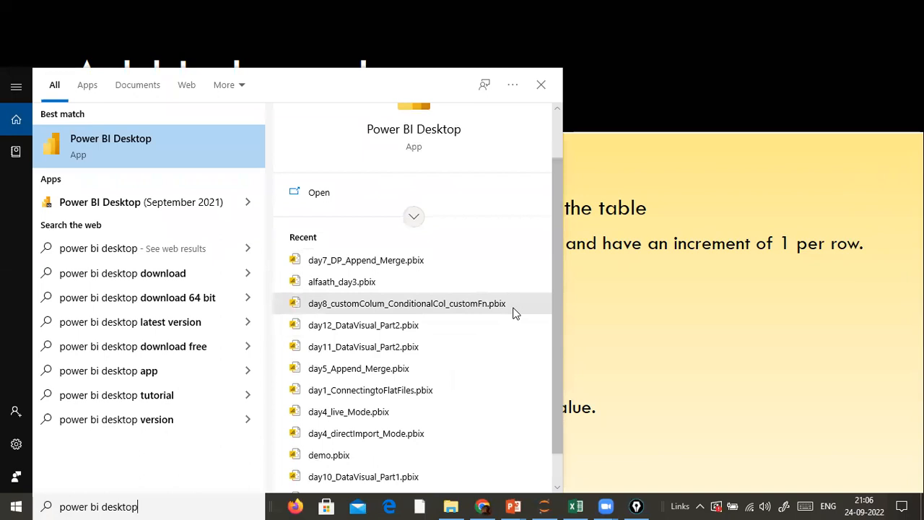
{"action": "left_click", "coordinate": [439, 364]}
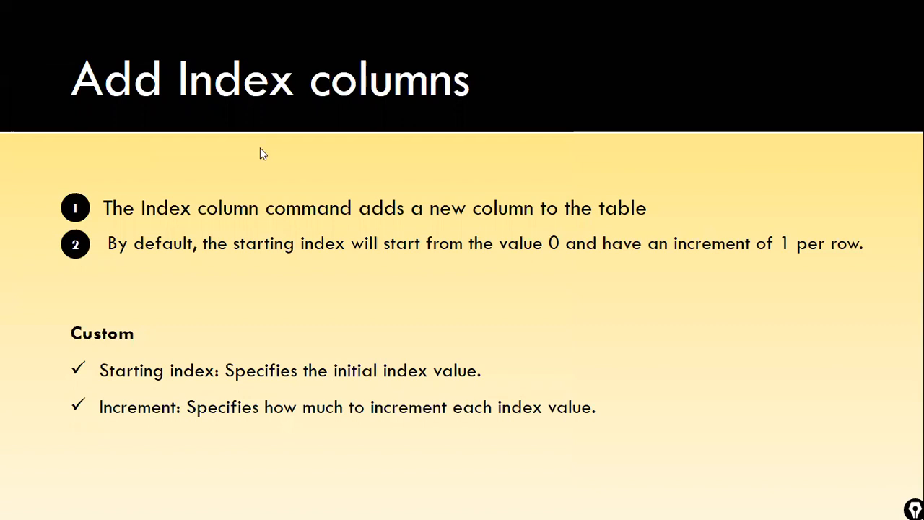
{"action": "key", "text": "super"}
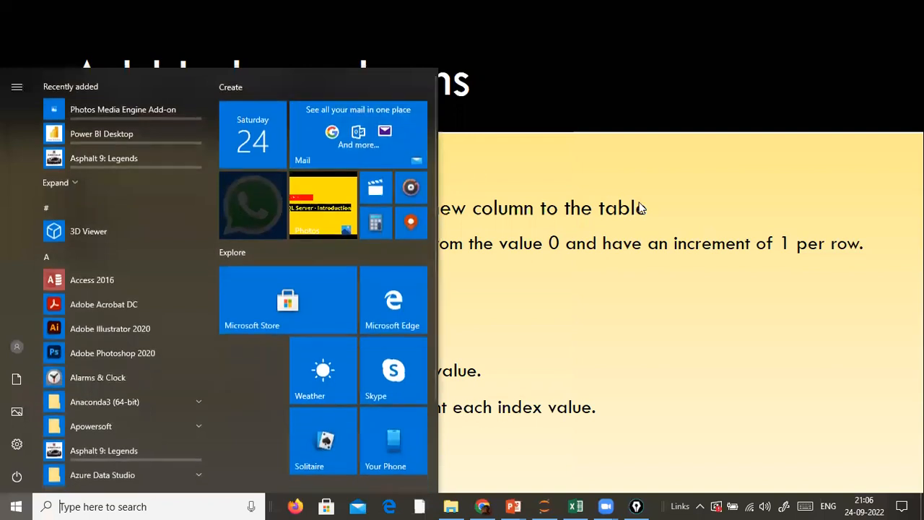
{"action": "key", "text": "super"}
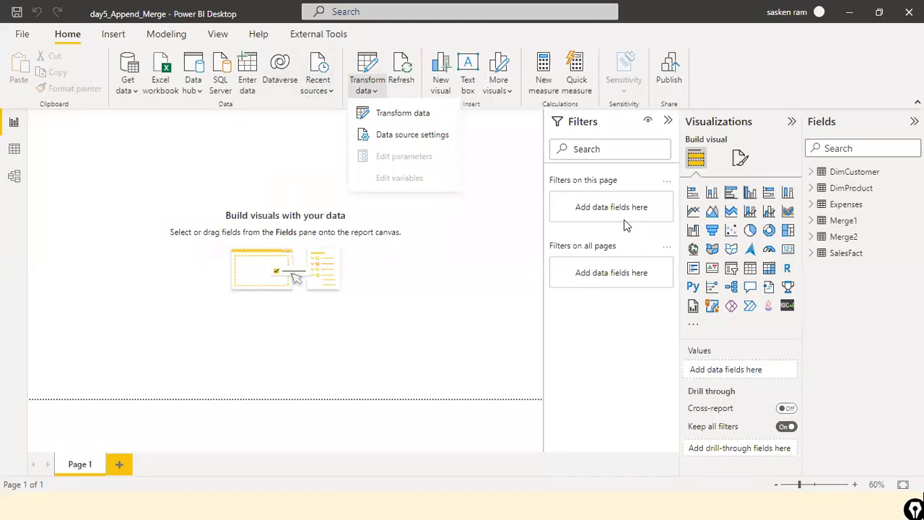
Step: Open the report's data in Power Query Editor and display the SalesbyCustomer query
{"action": "left_click", "coordinate": [398, 117]}
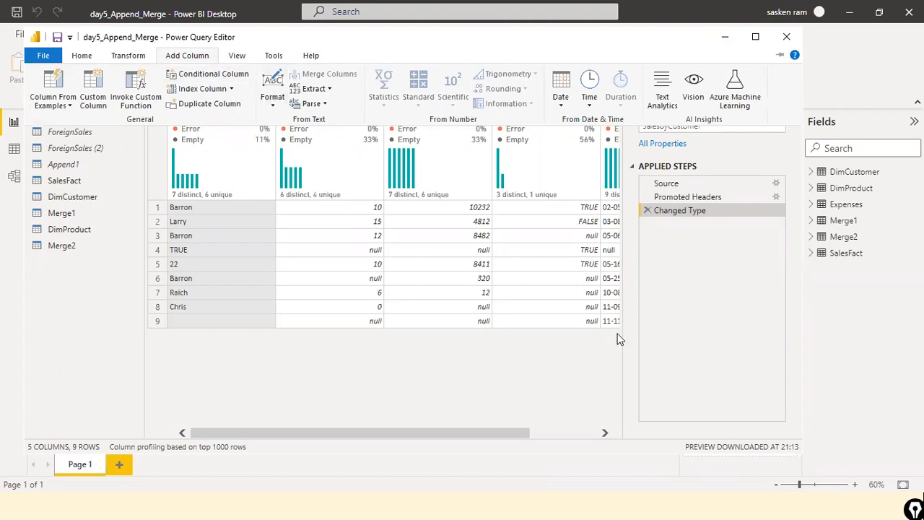
{"action": "left_click", "coordinate": [71, 176]}
{"action": "left_click", "coordinate": [84, 119]}
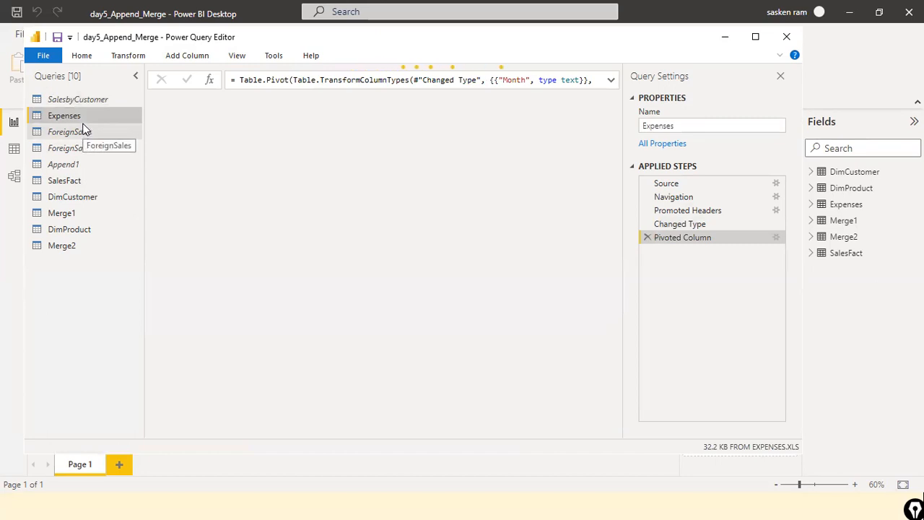
{"action": "left_click", "coordinate": [91, 103]}
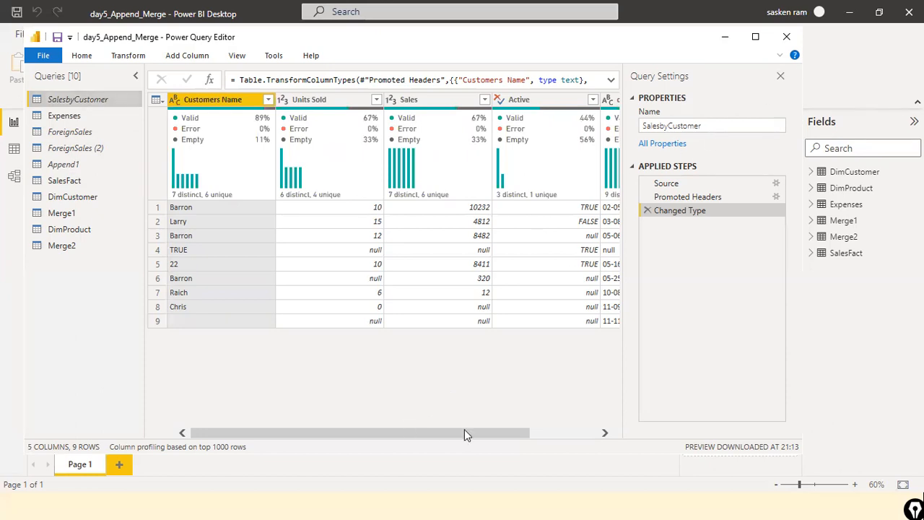
Step: Examine the SalesbyCustomer table's columns and compare the repeated entries in the Customers Name column
{"action": "left_click", "coordinate": [564, 436]}
{"action": "left_click_drag", "start_coordinate": [566, 435], "coordinate": [191, 444]}
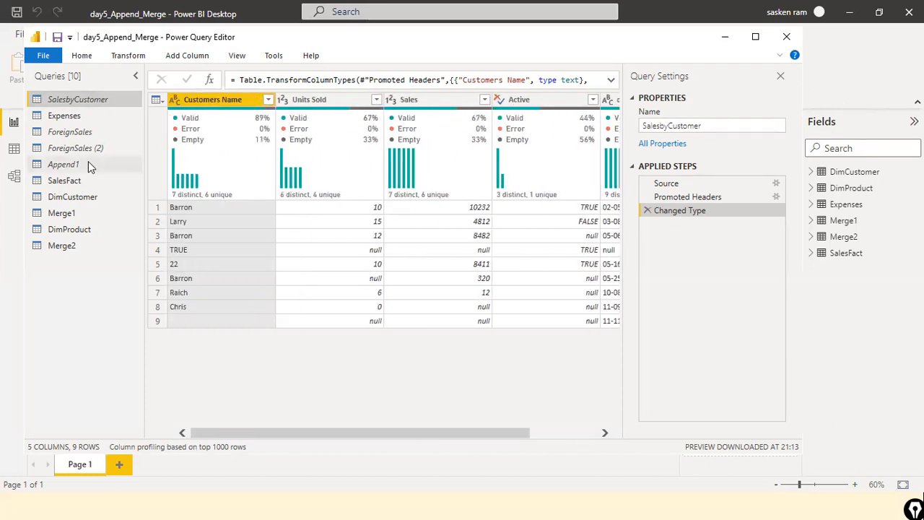
{"action": "left_click", "coordinate": [206, 208]}
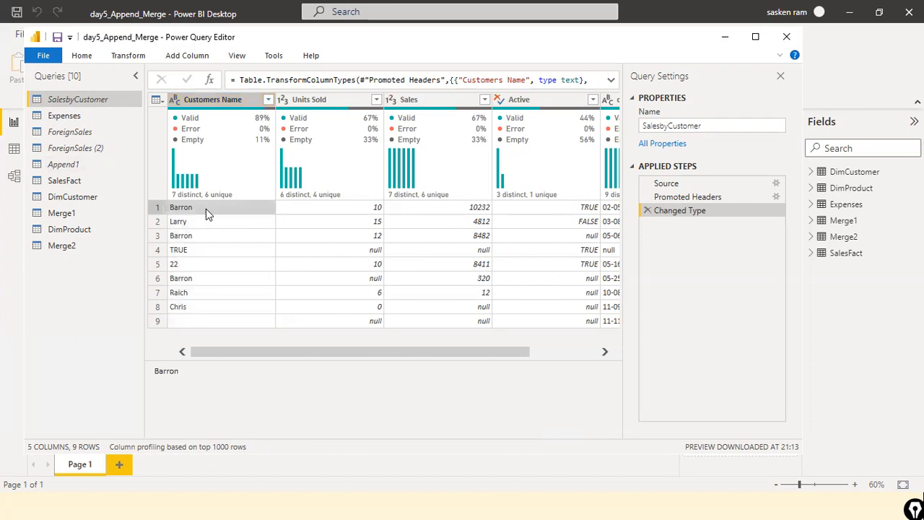
{"action": "left_click", "coordinate": [194, 238]}
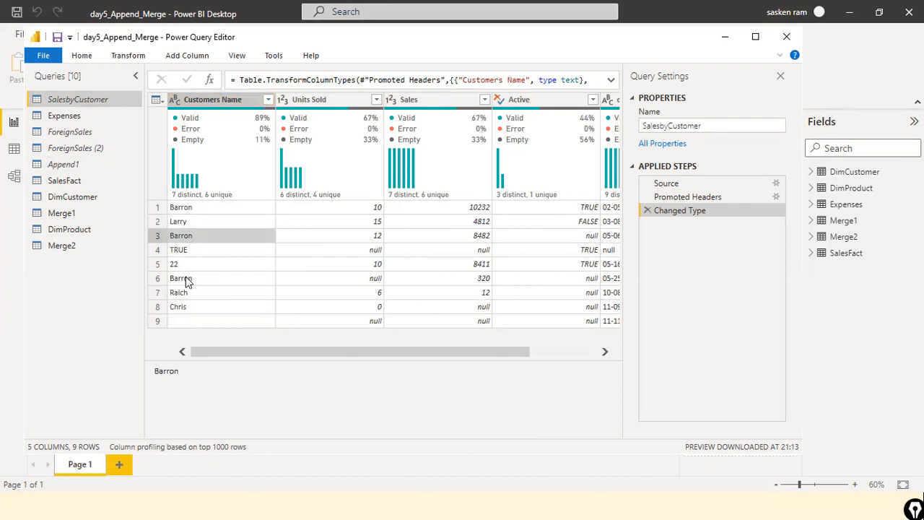
{"action": "left_click", "coordinate": [186, 280]}
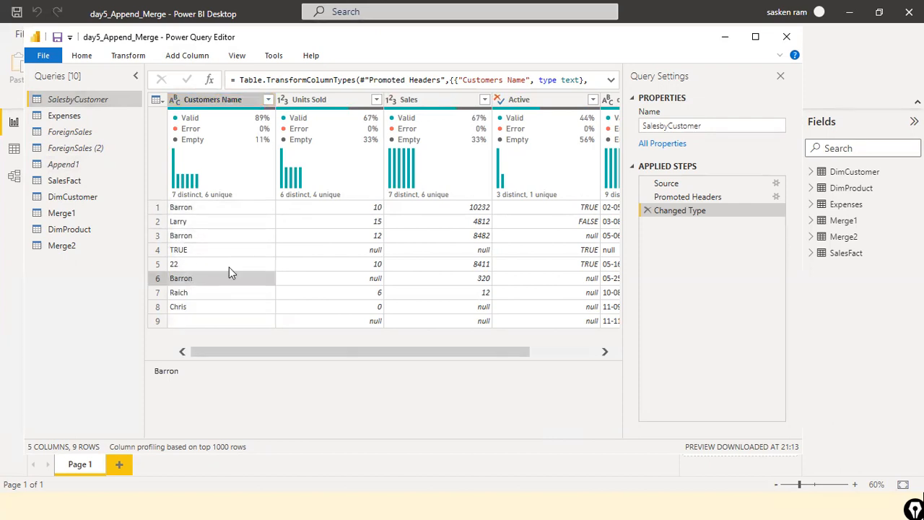
{"action": "left_click", "coordinate": [215, 210]}
{"action": "left_click", "coordinate": [204, 237]}
{"action": "left_click", "coordinate": [193, 279]}
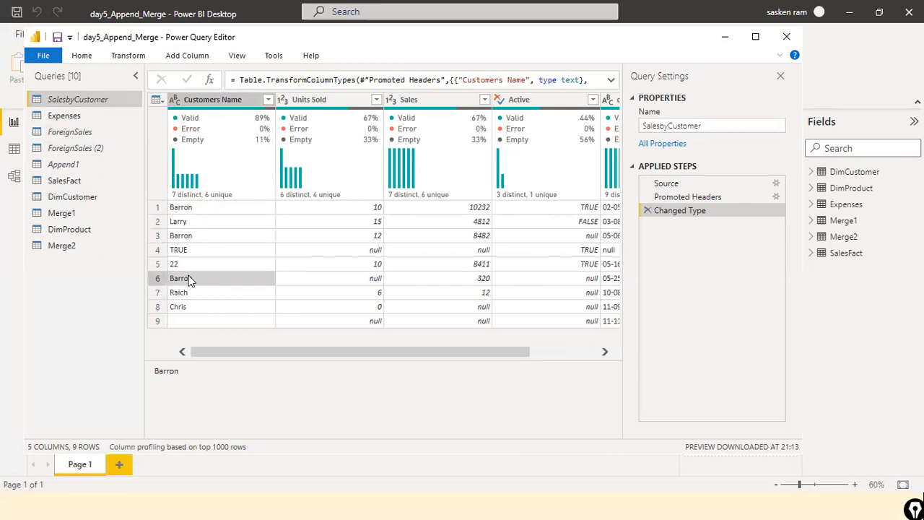
{"action": "left_click", "coordinate": [203, 207]}
{"action": "left_click", "coordinate": [204, 235]}
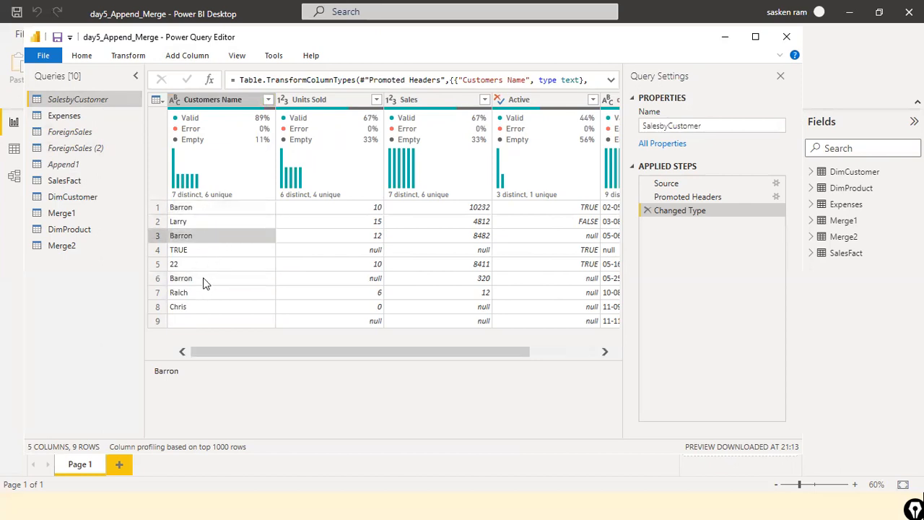
{"action": "left_click", "coordinate": [203, 279]}
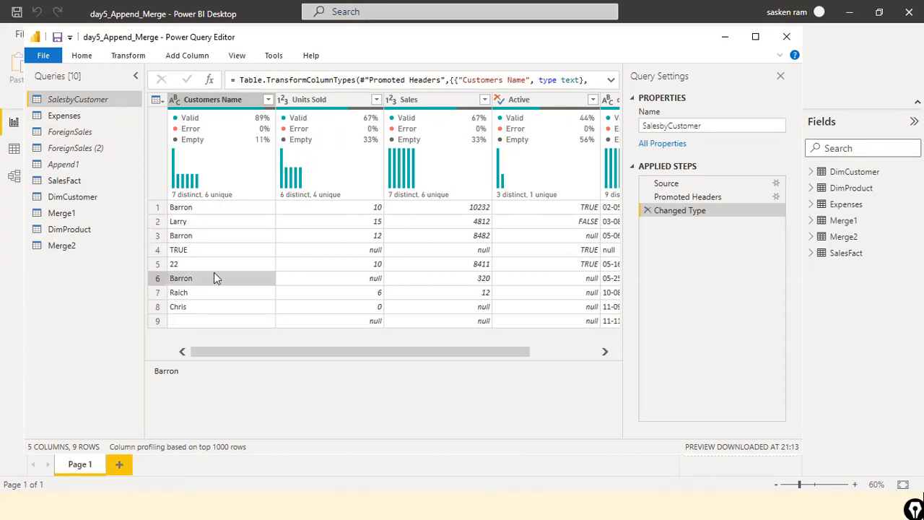
Step: Add an index column starting from 1 to the SalesbyCustomer table and move it in front of the Customers Name column
{"action": "left_click", "coordinate": [225, 105]}
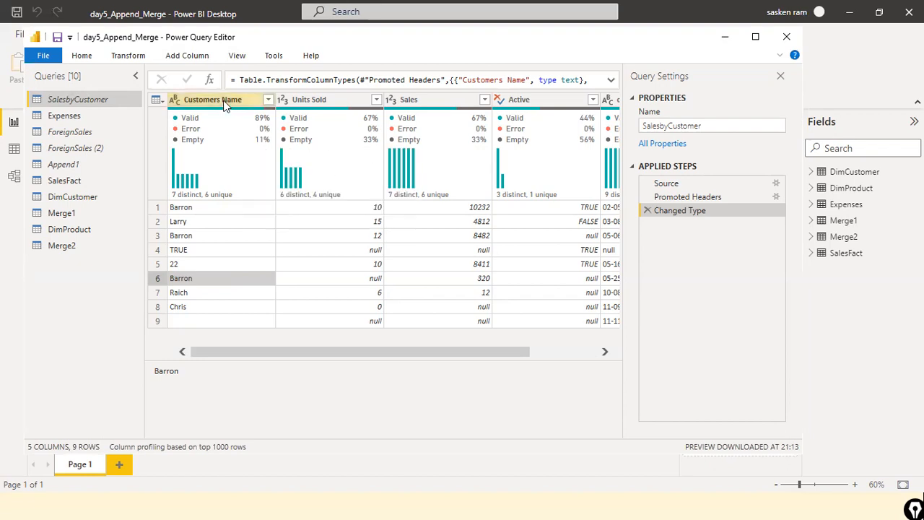
{"action": "left_click", "coordinate": [189, 56]}
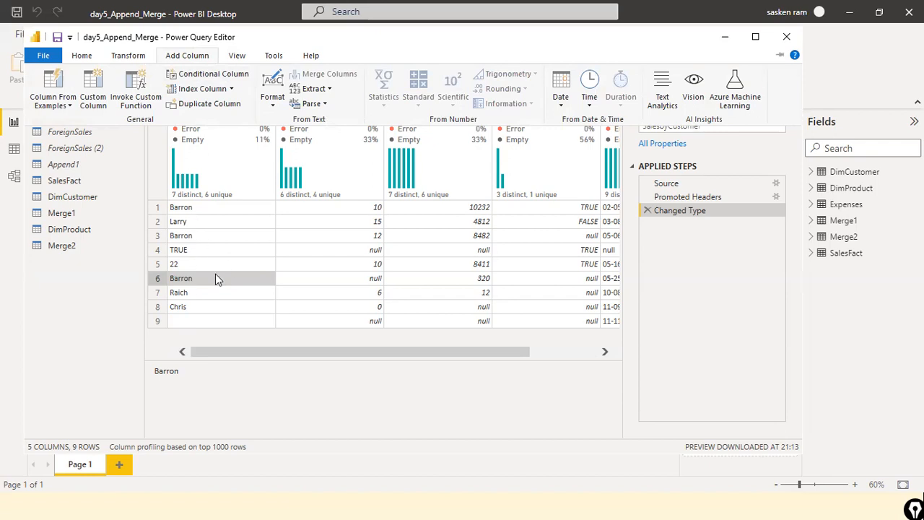
{"action": "left_click", "coordinate": [231, 89]}
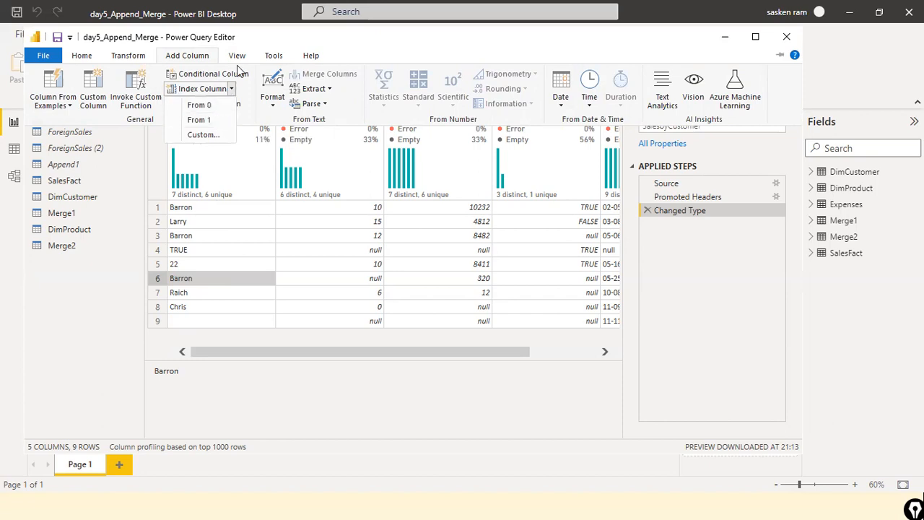
{"action": "left_click", "coordinate": [207, 62]}
{"action": "left_click", "coordinate": [202, 58]}
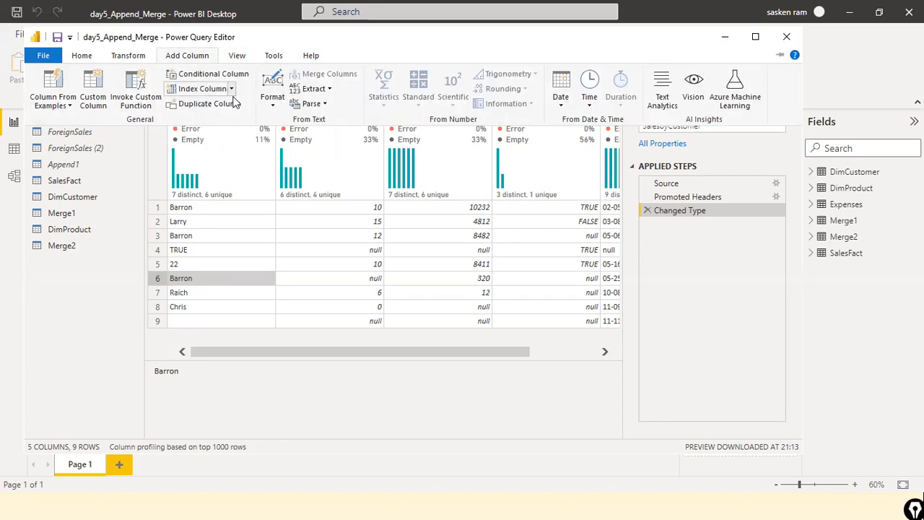
{"action": "left_click", "coordinate": [231, 89]}
{"action": "left_click", "coordinate": [216, 134]}
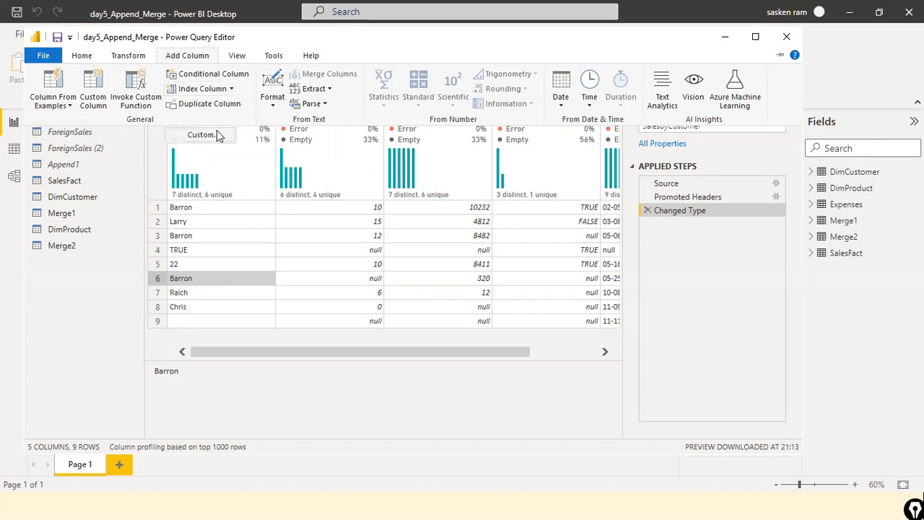
{"action": "left_click", "coordinate": [187, 55]}
{"action": "left_click", "coordinate": [230, 88]}
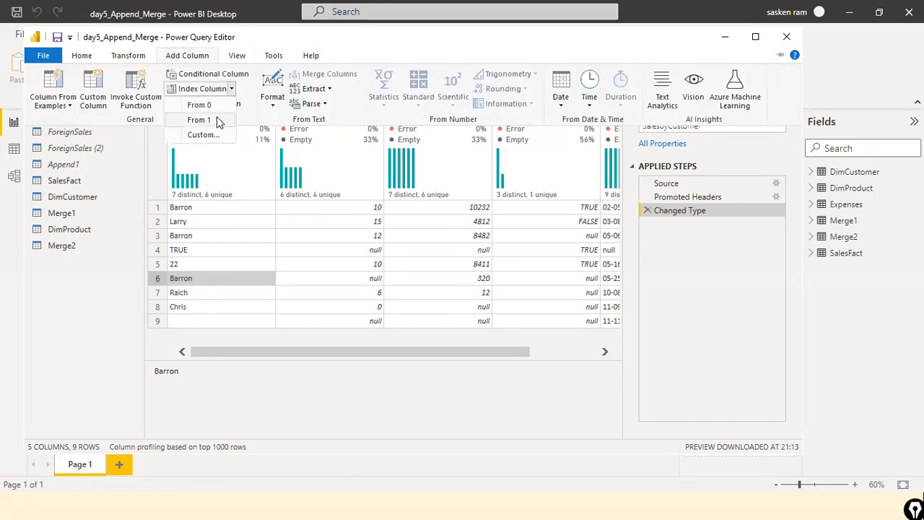
{"action": "left_click", "coordinate": [215, 119]}
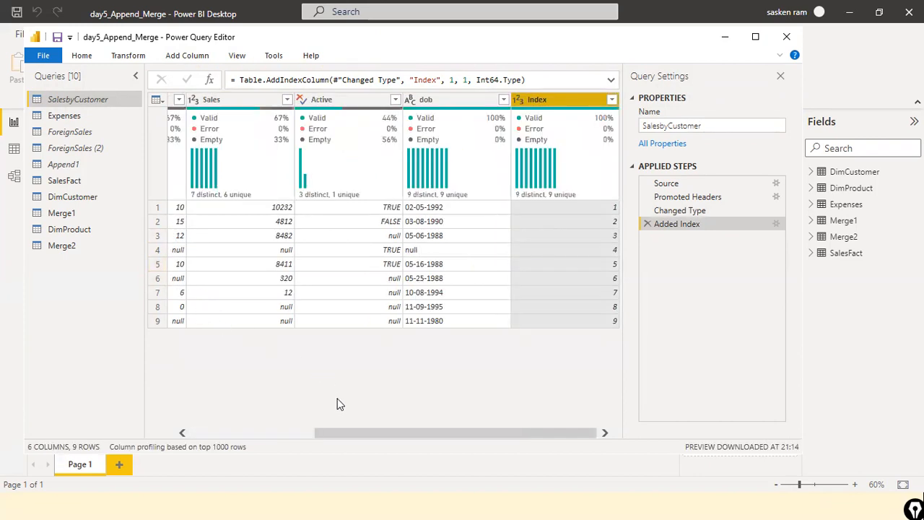
{"action": "left_click_drag", "start_coordinate": [577, 109], "coordinate": [124, 135]}
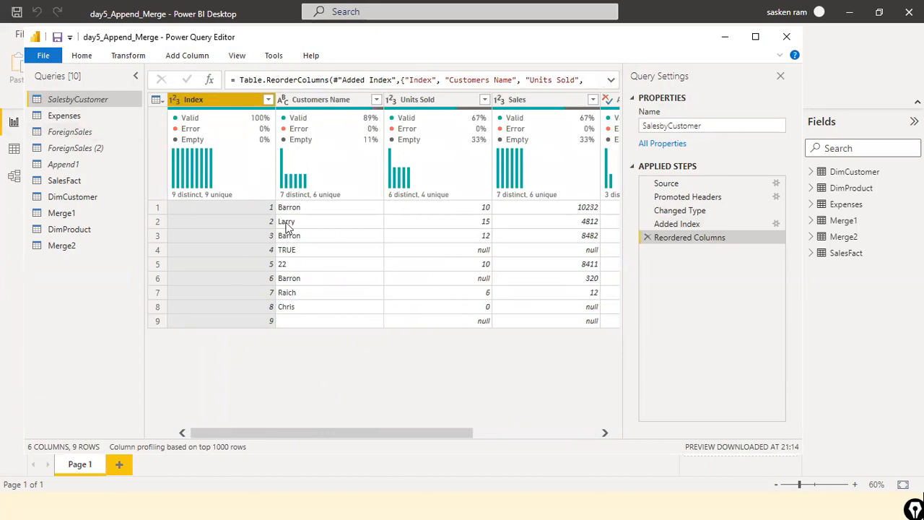
{"action": "left_click_drag", "start_coordinate": [176, 208], "coordinate": [261, 208]}
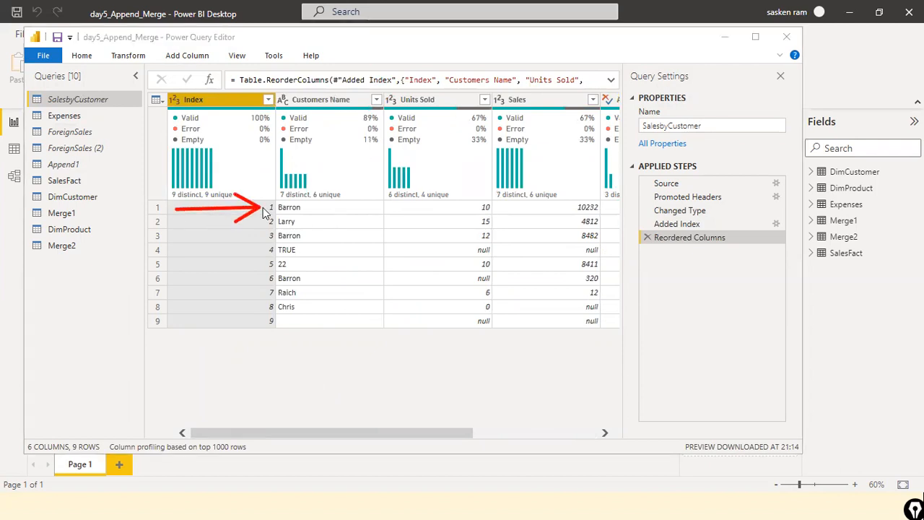
{"action": "left_click_drag", "start_coordinate": [374, 240], "coordinate": [312, 240]}
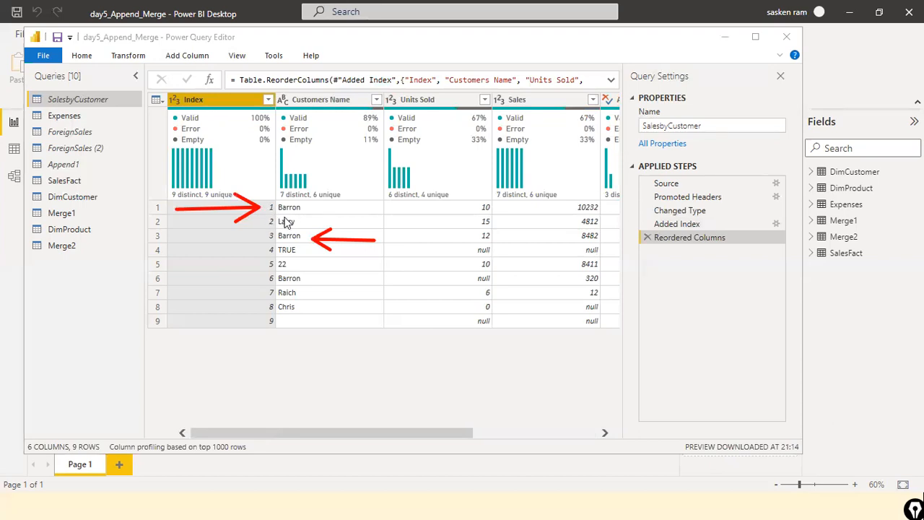
{"action": "left_click_drag", "start_coordinate": [336, 271], "coordinate": [303, 283]}
{"action": "key", "text": "Escape"}
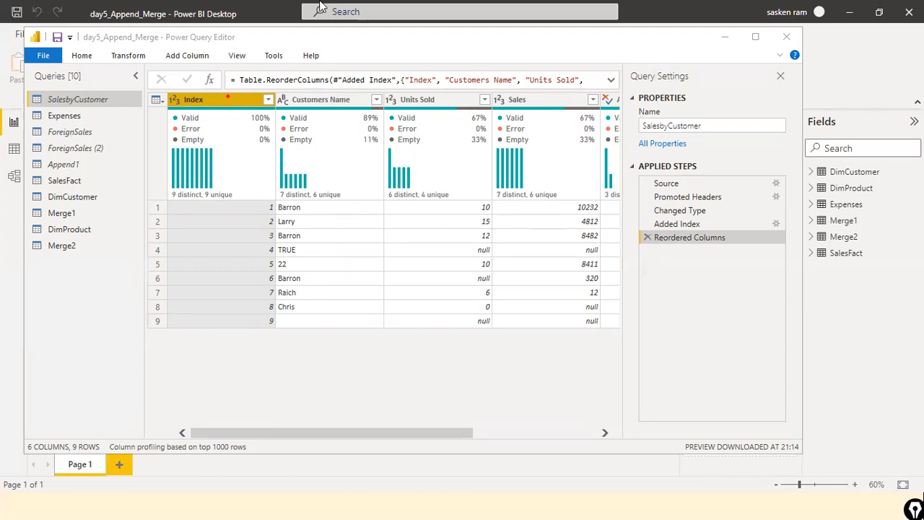
Step: Rename the Index column of the SalesbyCustomer table as Customer Key
{"action": "left_click", "coordinate": [233, 103]}
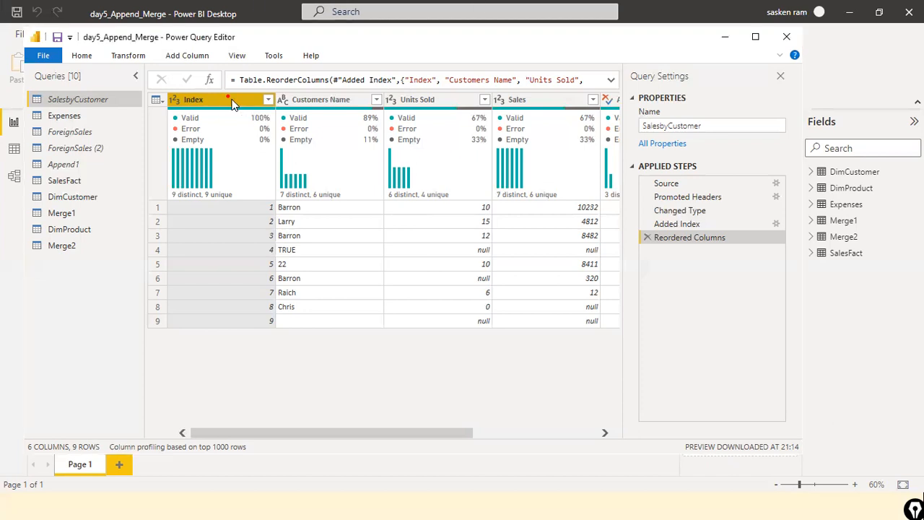
{"action": "double_click", "coordinate": [232, 99]}
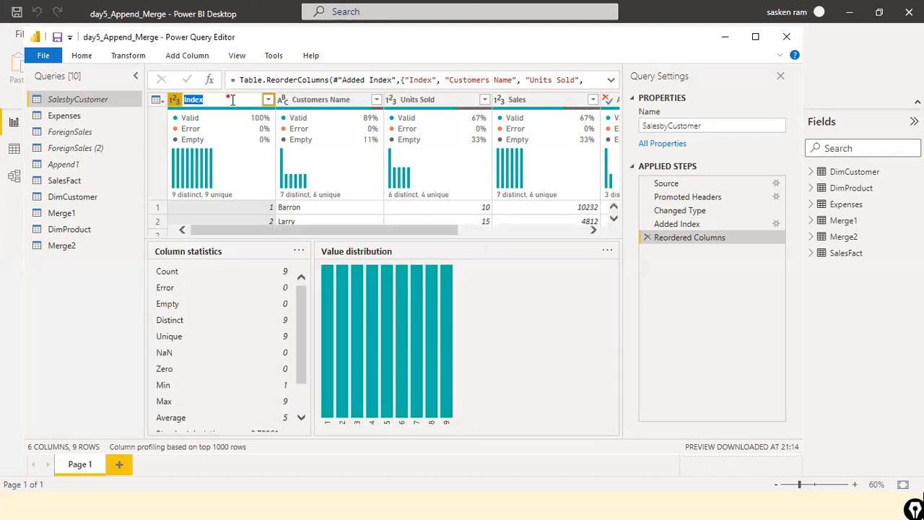
{"action": "type", "text": "Customer Key"}
{"action": "key", "text": "Return"}
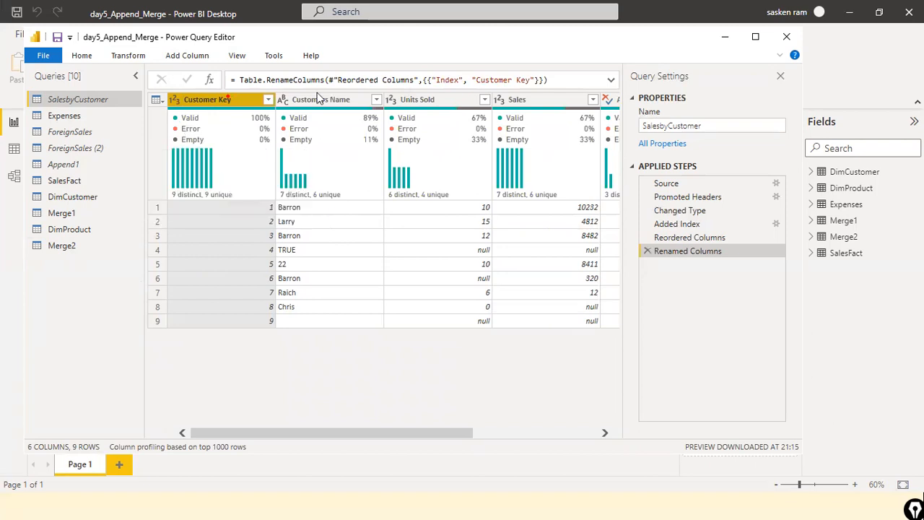
Step: Check the starting index and increment settings of the Added Index applied step without changing them
{"action": "mouse_move", "coordinate": [273, 148]}
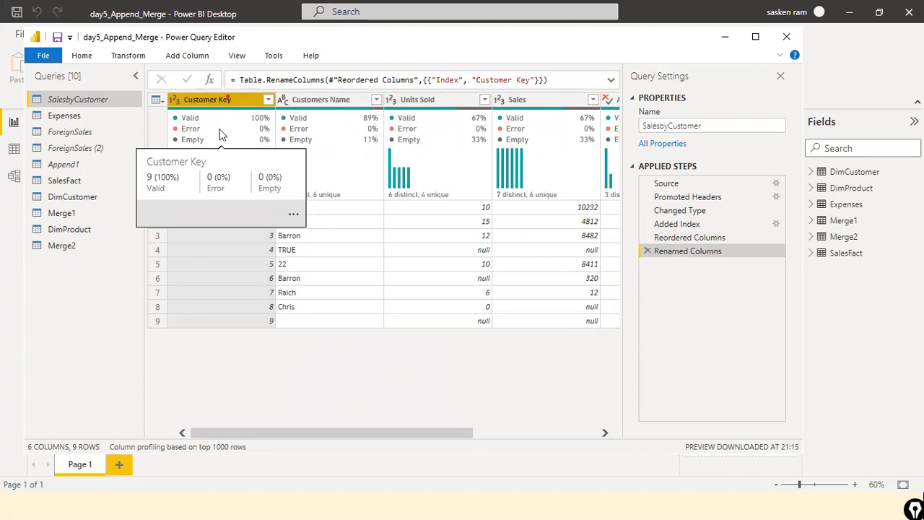
{"action": "left_click", "coordinate": [659, 224]}
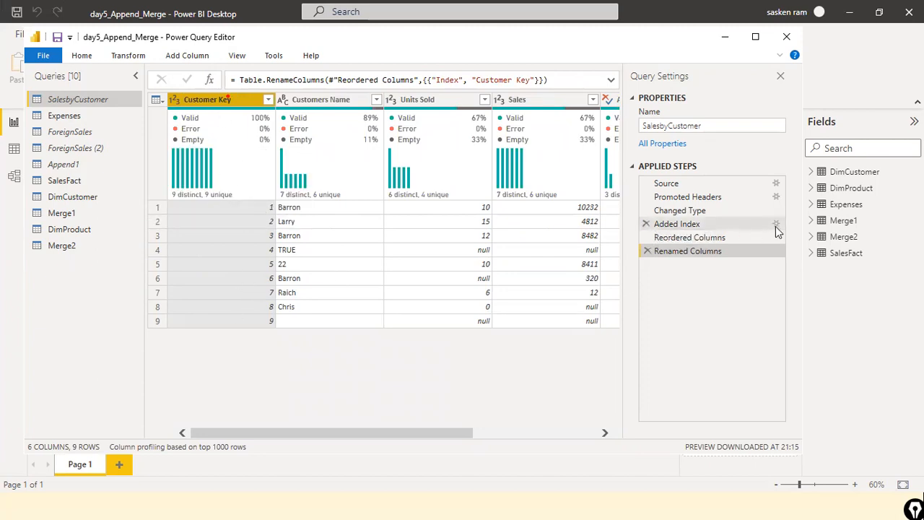
{"action": "left_click", "coordinate": [775, 223]}
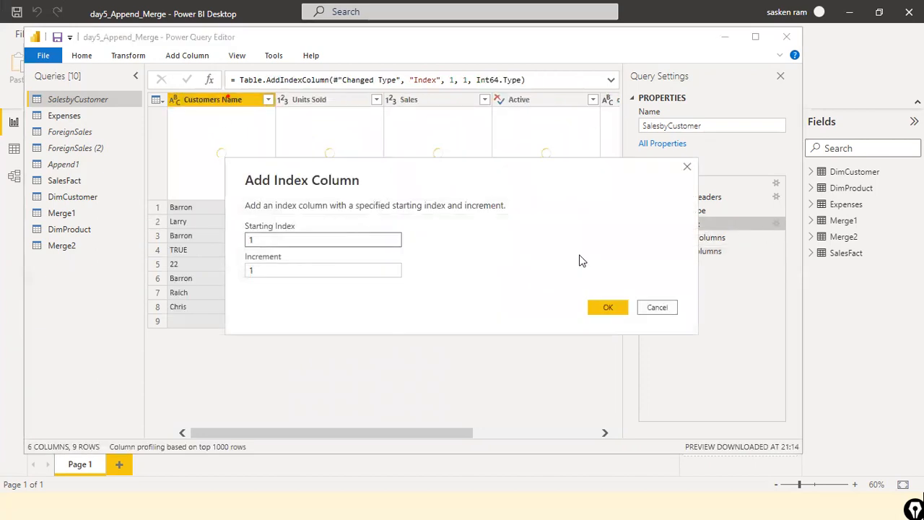
{"action": "left_click", "coordinate": [656, 308]}
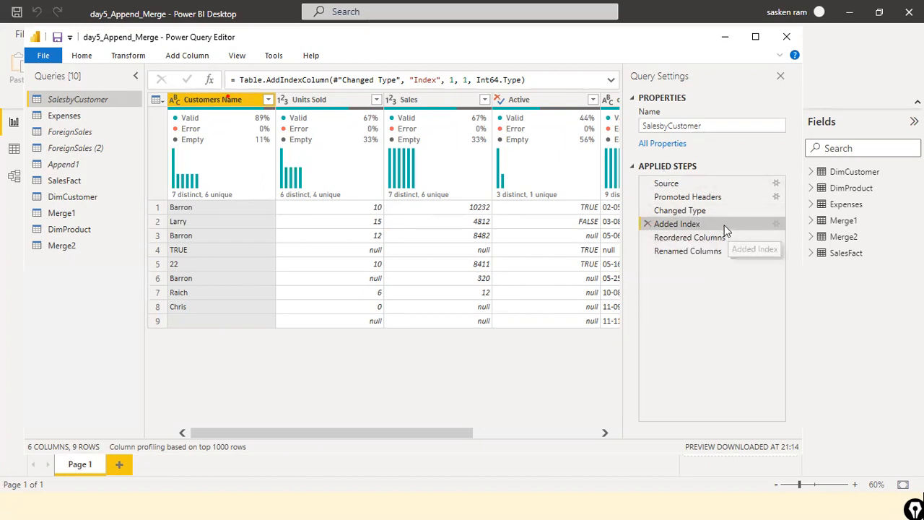
Step: Set the starting index of the Added Index applied step to 100, keeping the increment at 1
{"action": "left_click", "coordinate": [777, 224]}
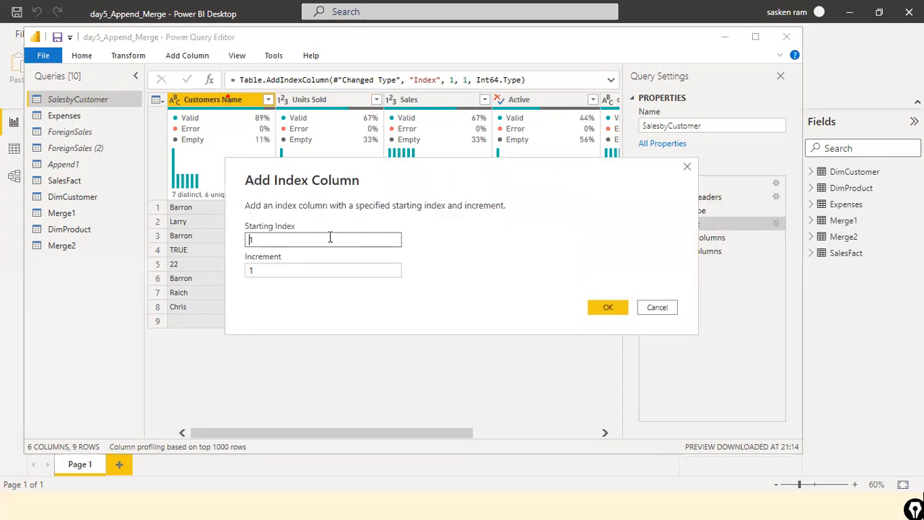
{"action": "left_click_drag", "start_coordinate": [333, 182], "coordinate": [440, 187]}
{"action": "left_click", "coordinate": [395, 244]}
{"action": "type", "text": "00"}
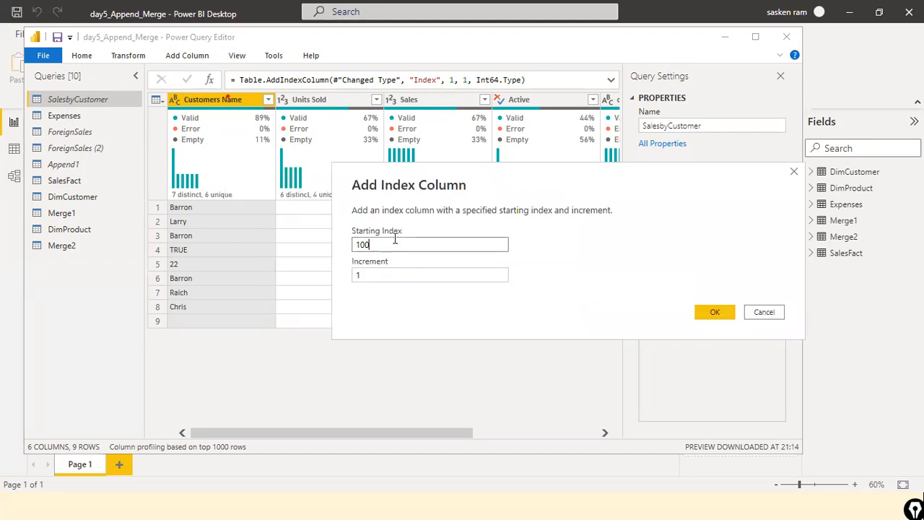
{"action": "left_click", "coordinate": [717, 313]}
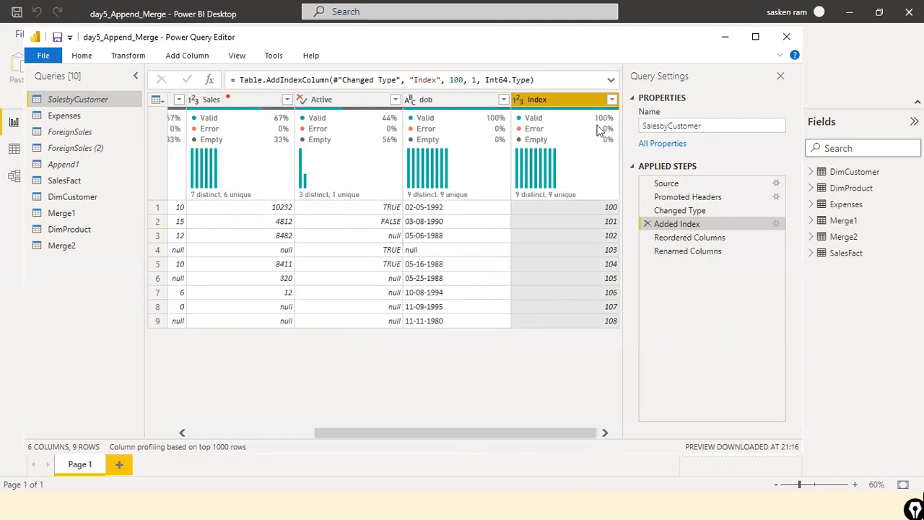
Step: Move the Index column in front of Customers Name, inserting the reorder right after the Added Index step
{"action": "left_click_drag", "start_coordinate": [582, 93], "coordinate": [164, 88]}
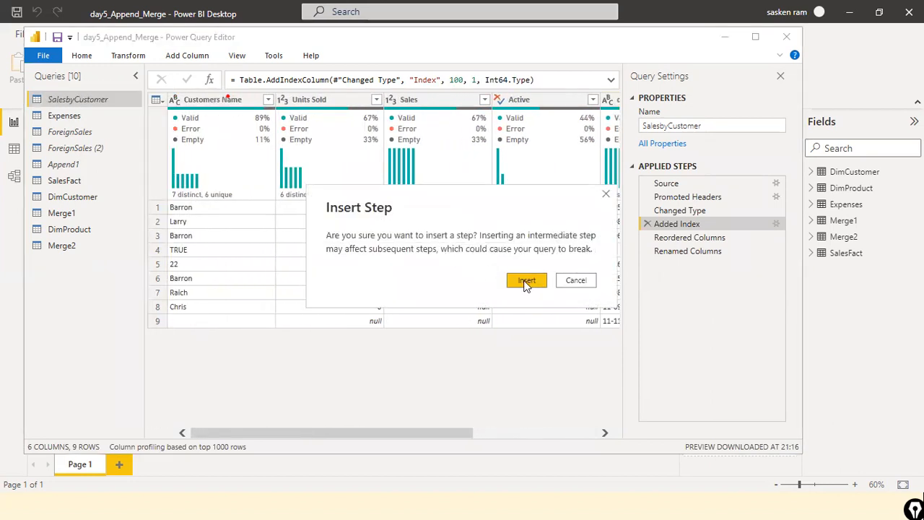
{"action": "left_click", "coordinate": [575, 282]}
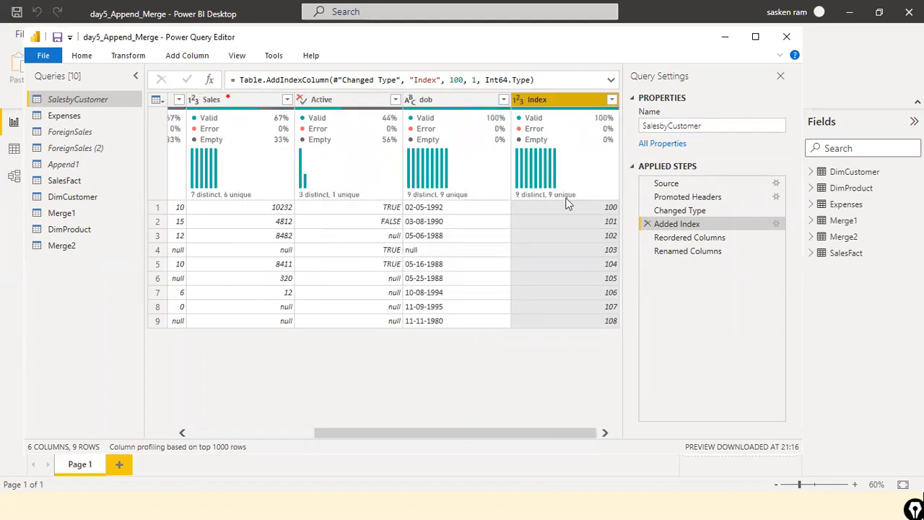
{"action": "left_click_drag", "start_coordinate": [575, 105], "coordinate": [119, 101]}
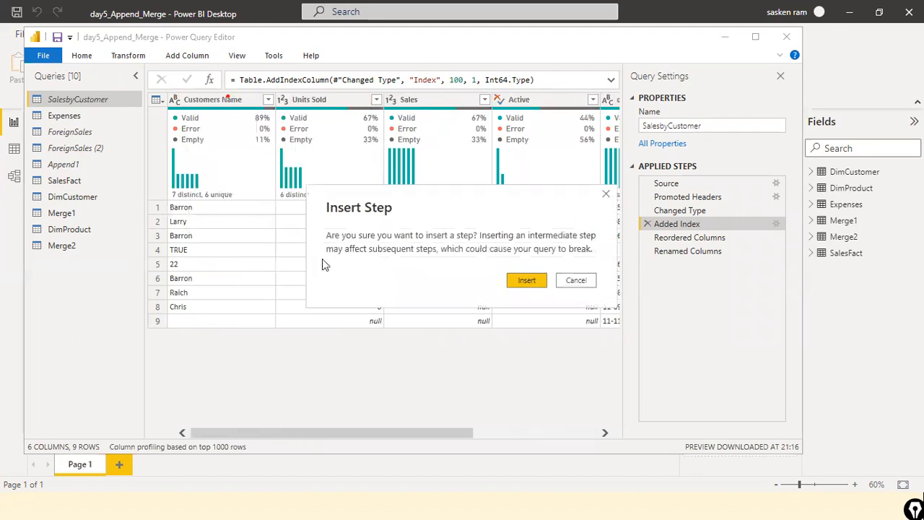
{"action": "left_click", "coordinate": [544, 287]}
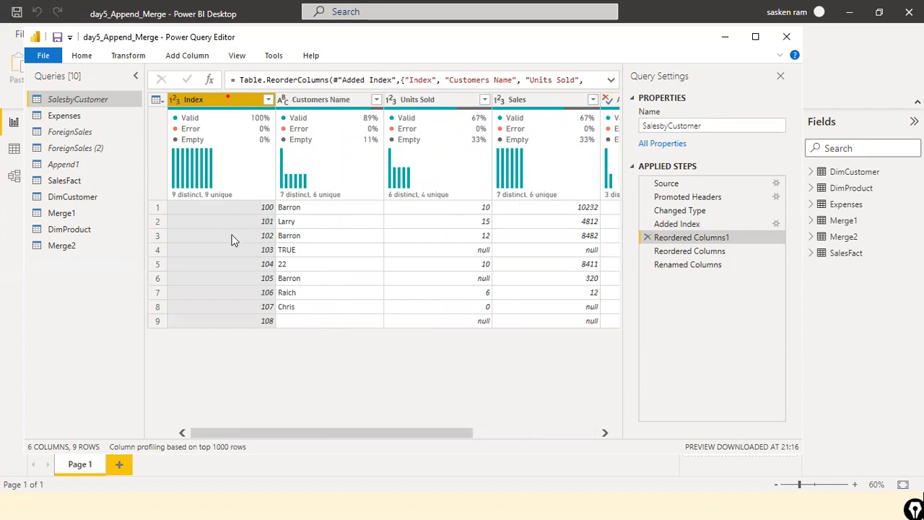
{"action": "left_click", "coordinate": [187, 55]}
{"action": "left_click", "coordinate": [222, 92]}
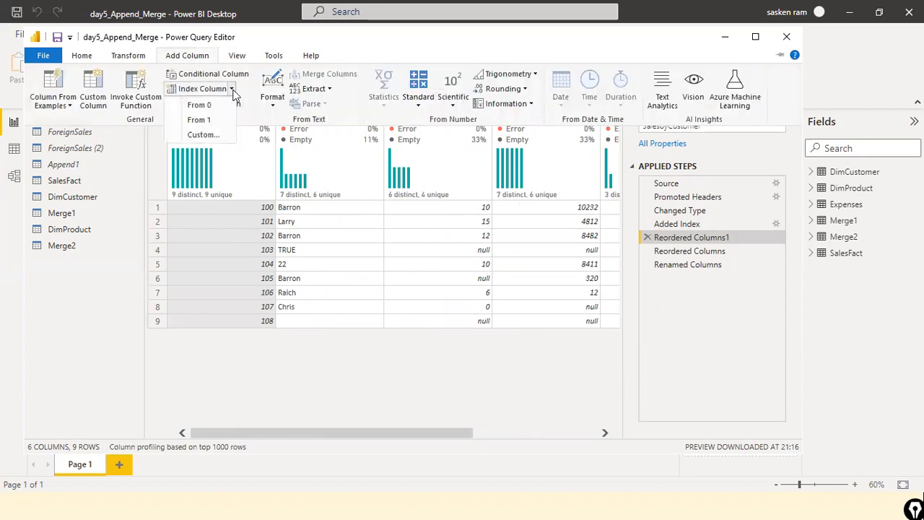
{"action": "left_click", "coordinate": [209, 135]}
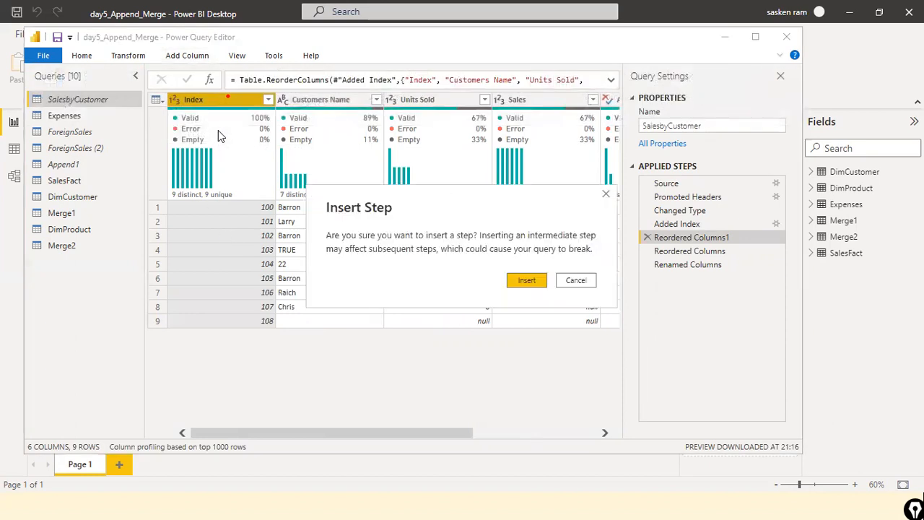
{"action": "left_click", "coordinate": [586, 280]}
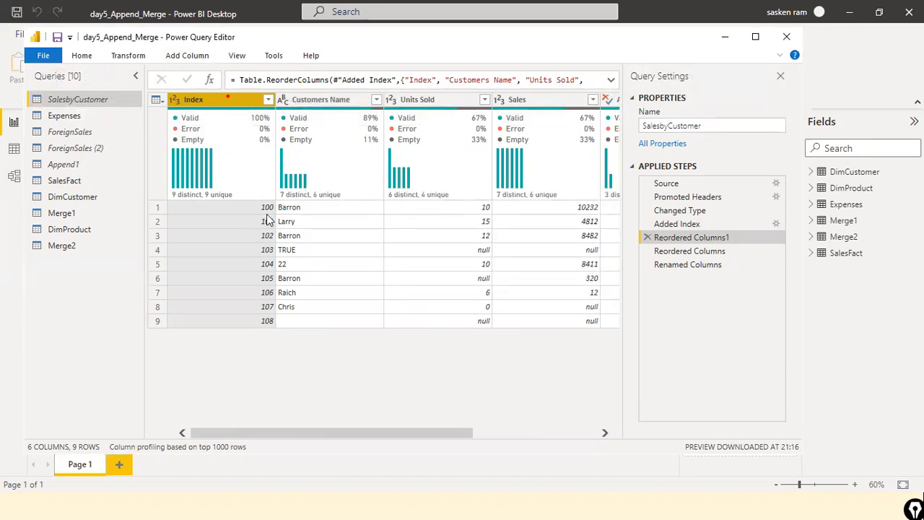
Step: Set the Added Index step's starting index to 0 and move the Index column in front of Customers Name as an inserted step
{"action": "left_click", "coordinate": [776, 224]}
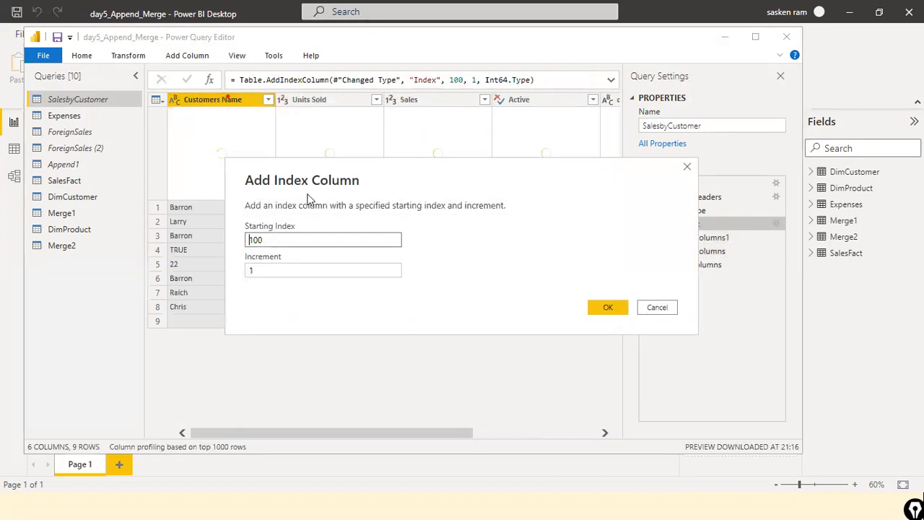
{"action": "left_click_drag", "start_coordinate": [273, 239], "coordinate": [230, 249]}
{"action": "type", "text": "0"}
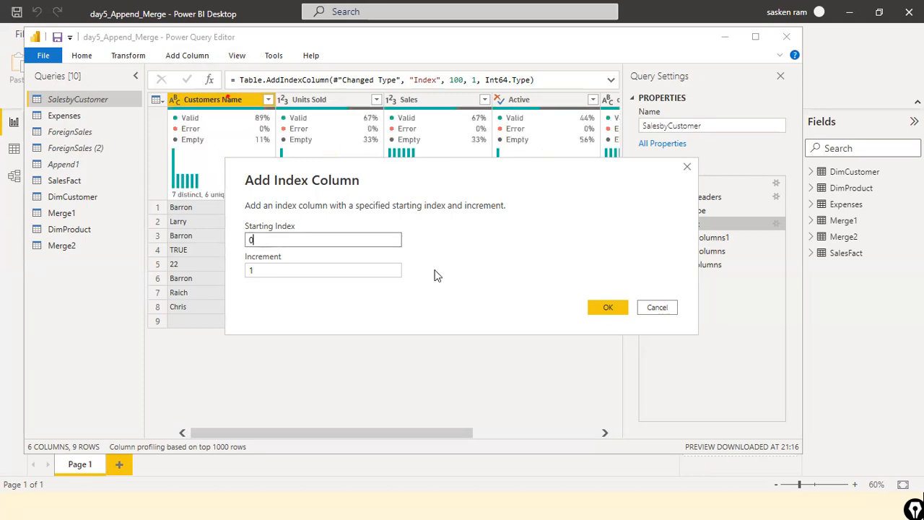
{"action": "left_click", "coordinate": [613, 308]}
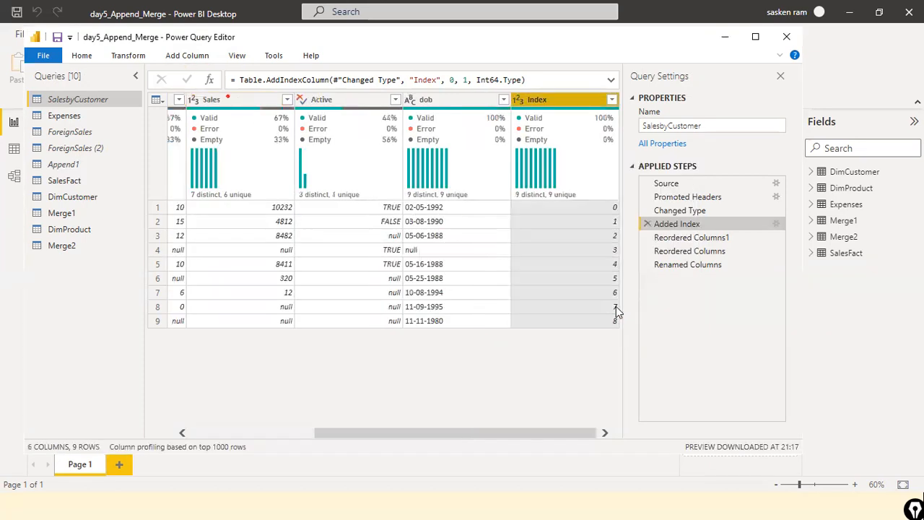
{"action": "left_click_drag", "start_coordinate": [4, 96], "coordinate": [177, 125]}
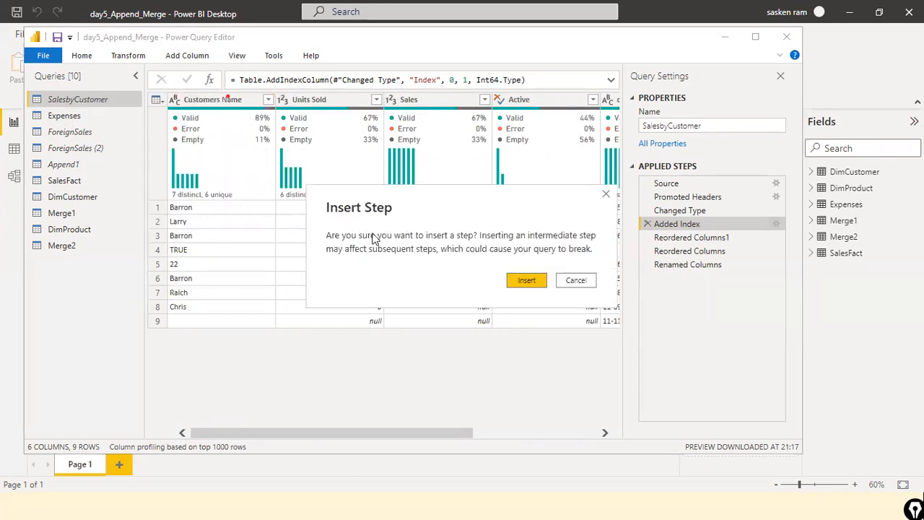
{"action": "left_click", "coordinate": [534, 279]}
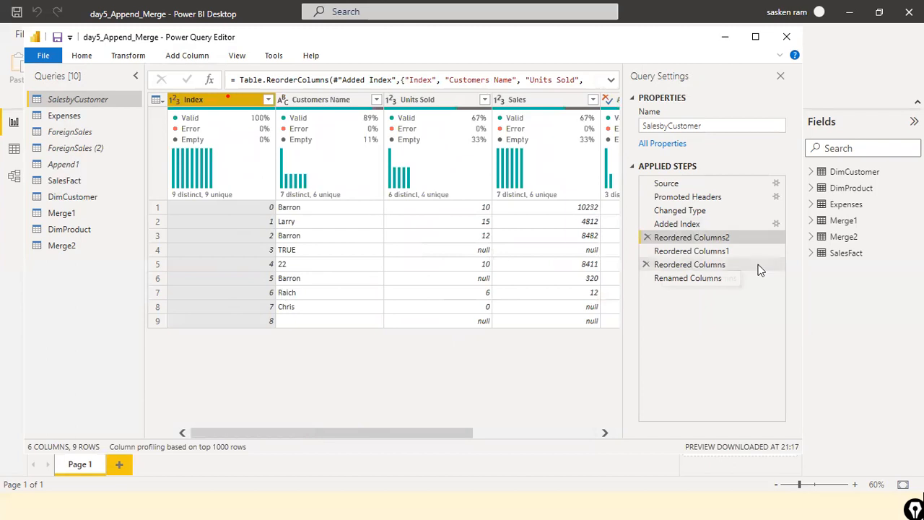
Step: Delete the Reordered Columns1, Reordered Columns and Renamed Columns applied steps from the SalesbyCustomer query
{"action": "left_click", "coordinate": [714, 251]}
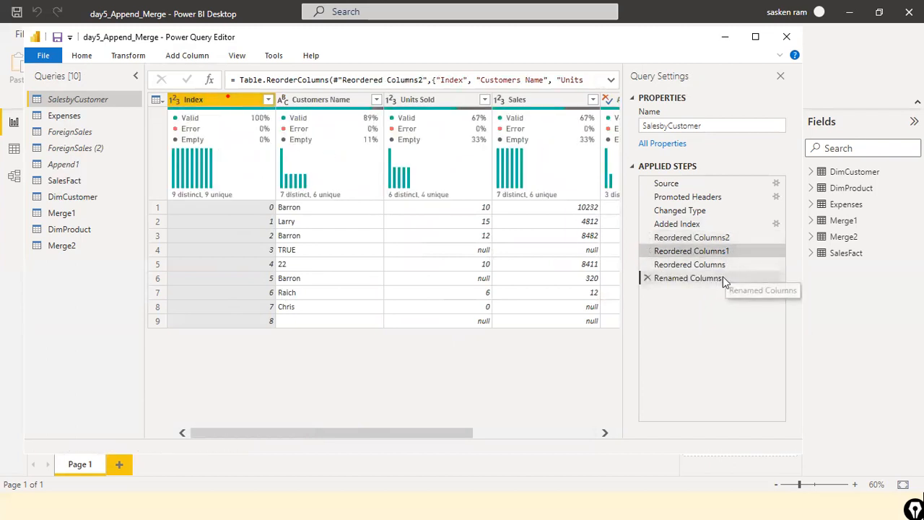
{"action": "left_click", "coordinate": [721, 279]}
{"action": "left_click", "coordinate": [733, 264]}
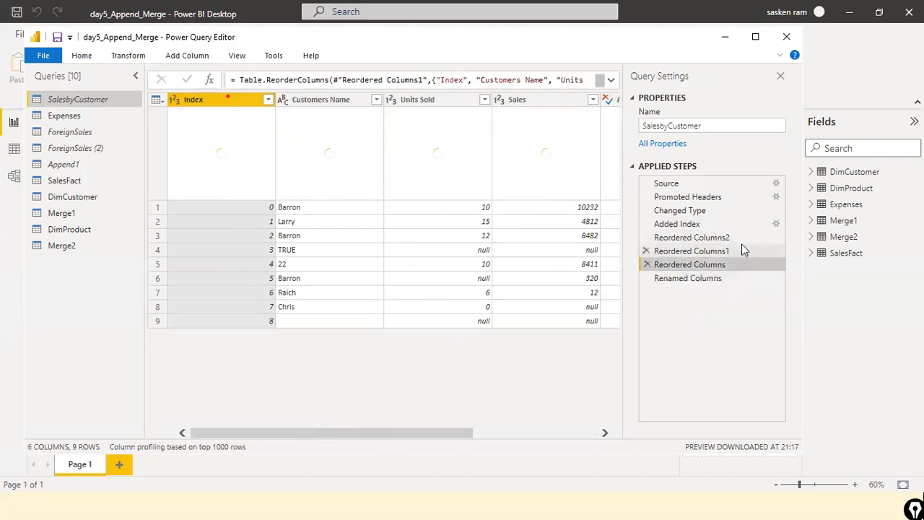
{"action": "left_click", "coordinate": [742, 246]}
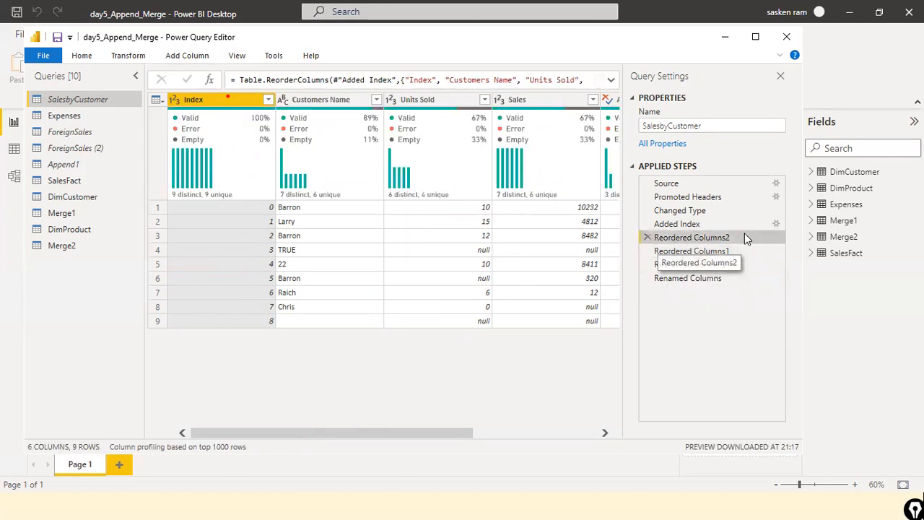
{"action": "left_click", "coordinate": [749, 220]}
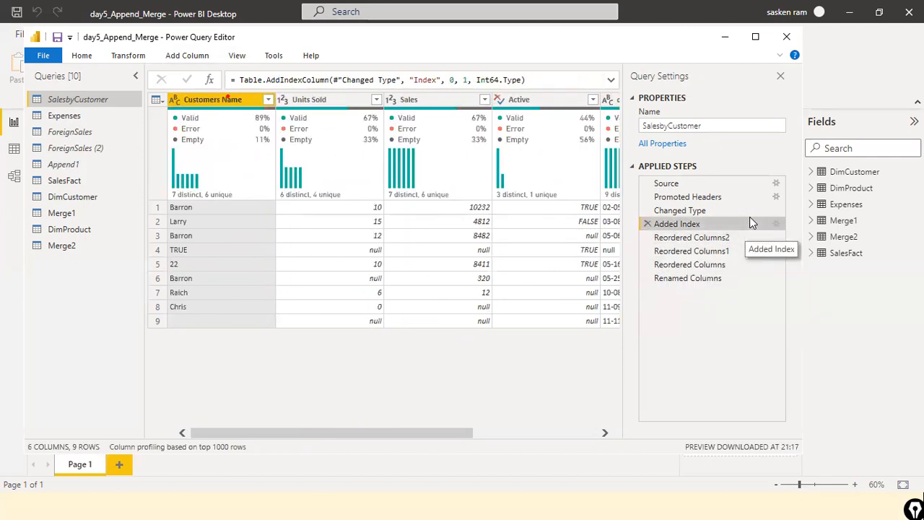
{"action": "left_click_drag", "start_coordinate": [361, 432], "coordinate": [127, 386]}
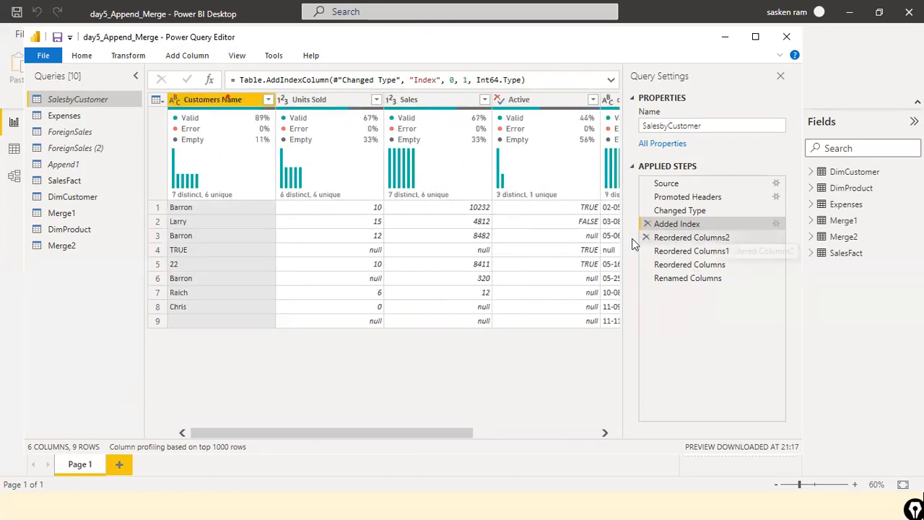
{"action": "left_click", "coordinate": [646, 250]}
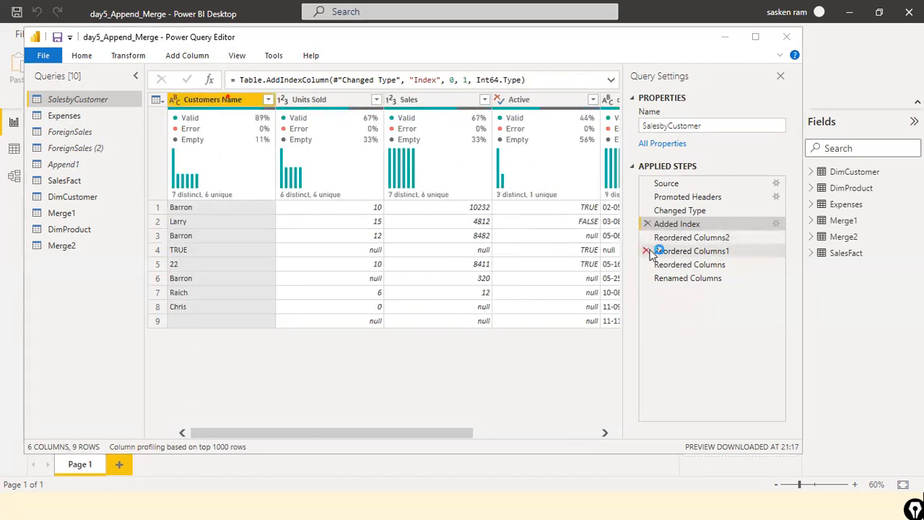
{"action": "left_click", "coordinate": [599, 282]}
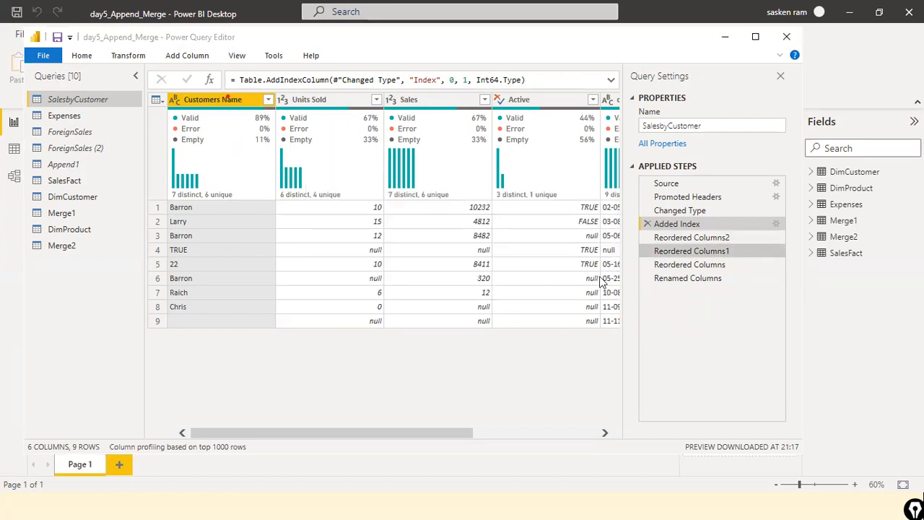
{"action": "left_click", "coordinate": [646, 264]}
{"action": "left_click", "coordinate": [646, 250]}
Step: Compare the Index column's position in the Added Index and Reordered Columns2 applied steps
{"action": "left_click_drag", "start_coordinate": [384, 433], "coordinate": [604, 426]}
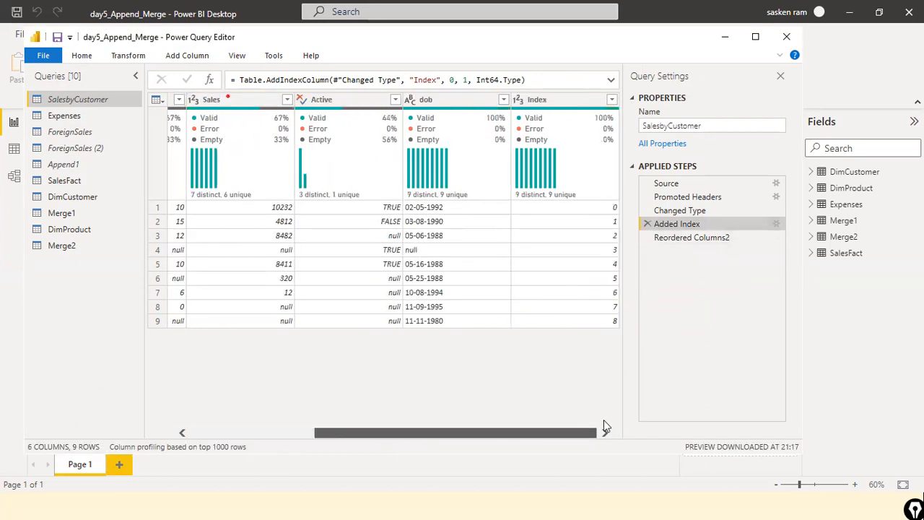
{"action": "left_click", "coordinate": [685, 241]}
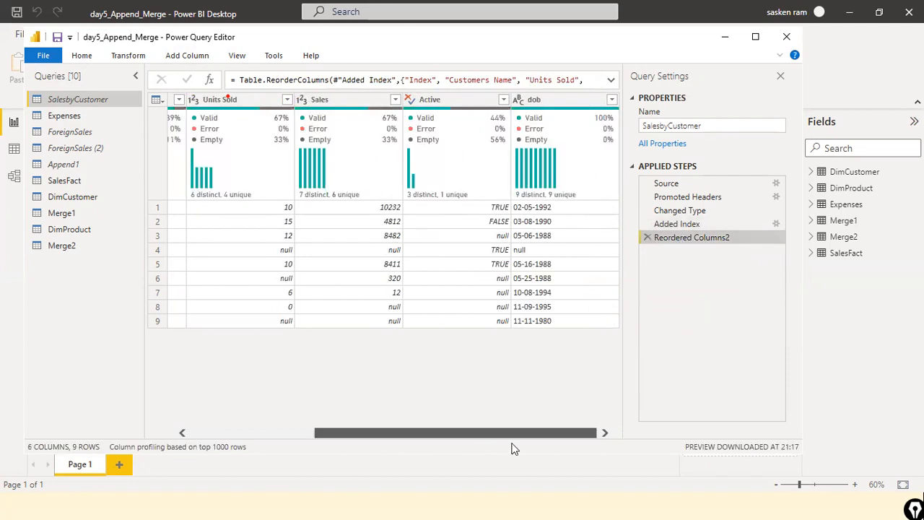
{"action": "left_click_drag", "start_coordinate": [509, 433], "coordinate": [83, 432]}
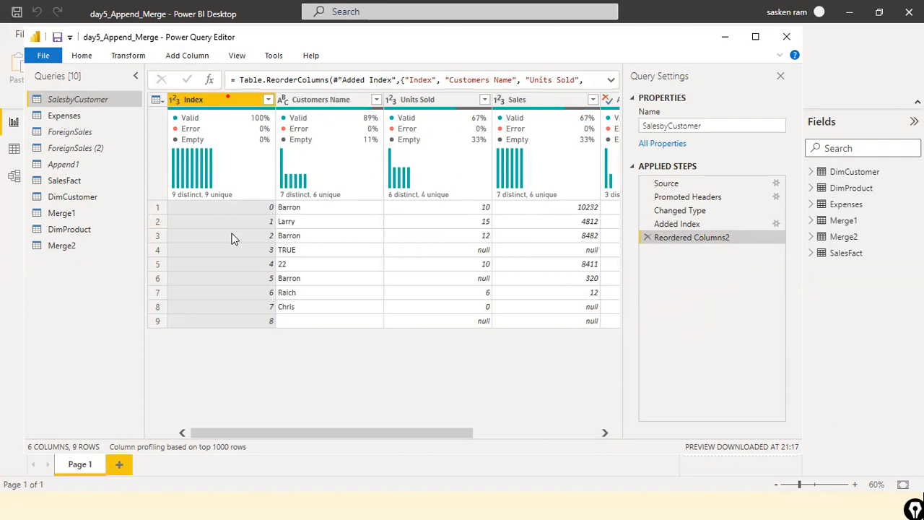
{"action": "left_click", "coordinate": [696, 225]}
{"action": "left_click_drag", "start_coordinate": [399, 433], "coordinate": [0, 380]}
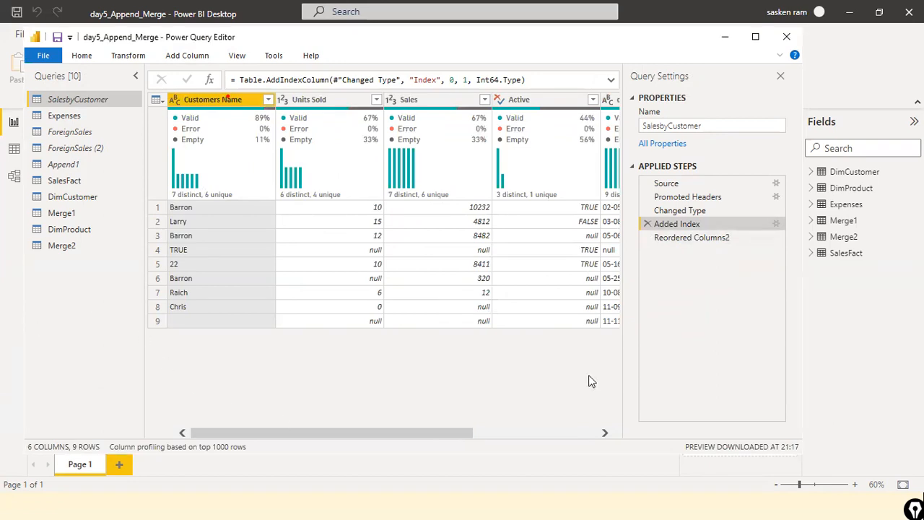
{"action": "left_click", "coordinate": [682, 237]}
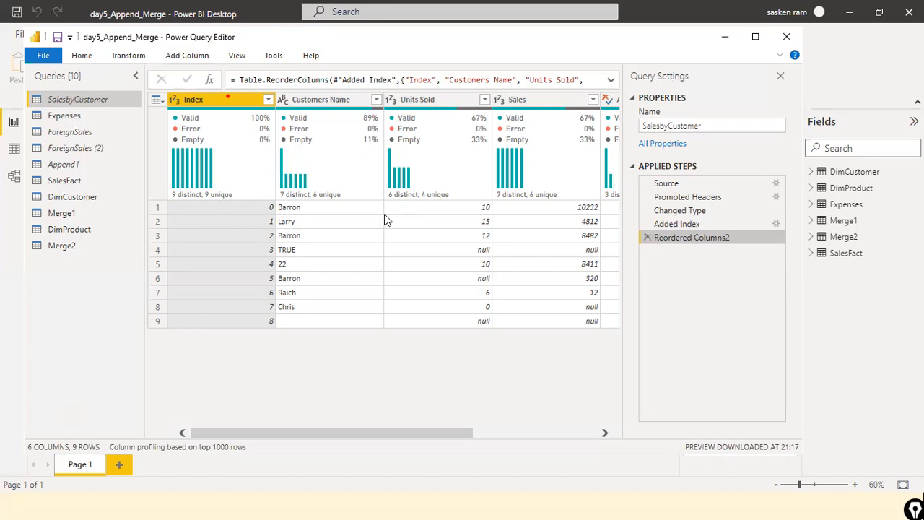
{"action": "left_click", "coordinate": [303, 475]}
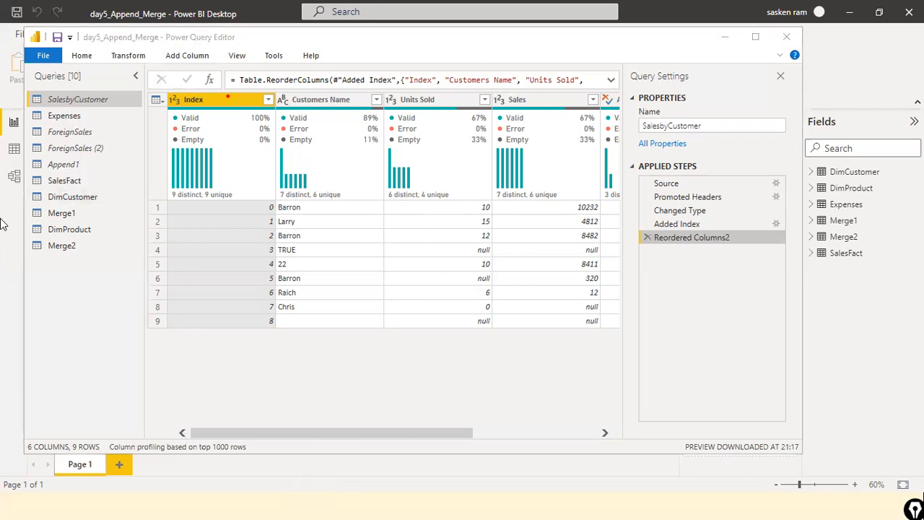
{"action": "left_click", "coordinate": [30, 228]}
{"action": "mouse_move", "coordinate": [206, 188]}
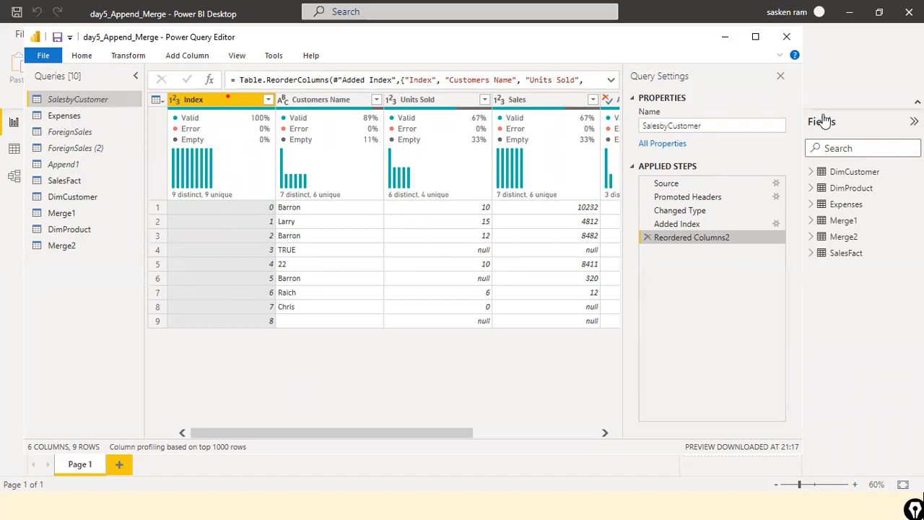
{"action": "left_click", "coordinate": [77, 59]}
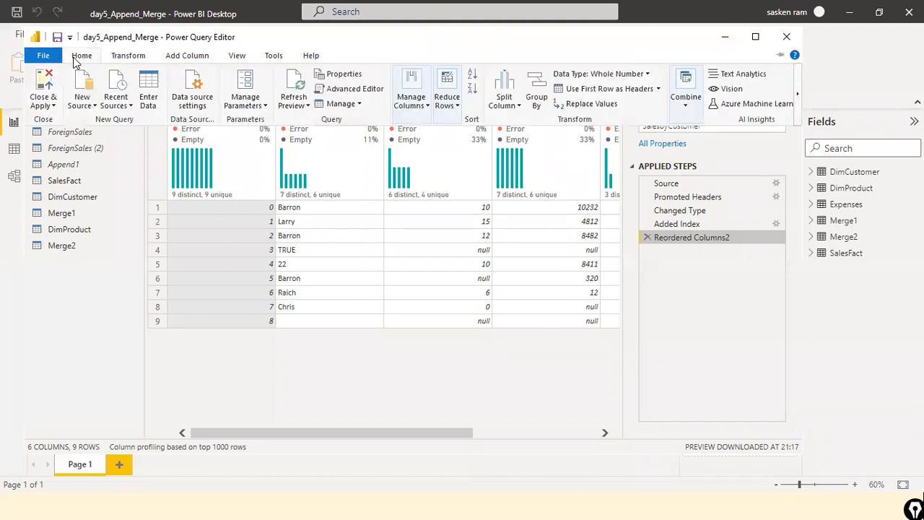
{"action": "left_click", "coordinate": [226, 365]}
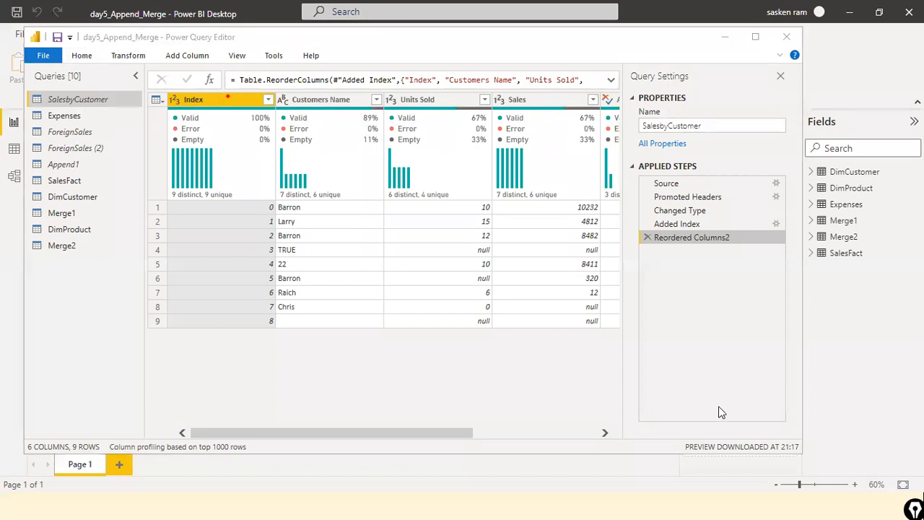
Step: Switch to the PowerPoint slide show and display the "Enable Load and include in Report Refresh" title slide
{"action": "key", "text": "alt+Tab"}
{"action": "key", "text": "Tab"}
{"action": "key", "text": "Tab"}
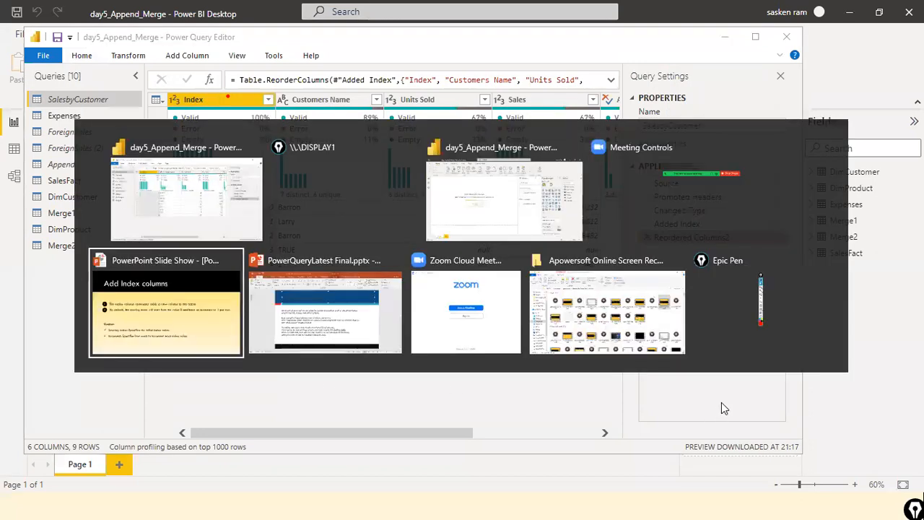
{"action": "scroll", "coordinate": [228, 95], "scroll_direction": "up", "scroll_amount": 5}
{"action": "scroll", "coordinate": [228, 96], "scroll_direction": "up", "scroll_amount": 2}
{"action": "scroll", "coordinate": [228, 95], "scroll_direction": "down", "scroll_amount": 1}
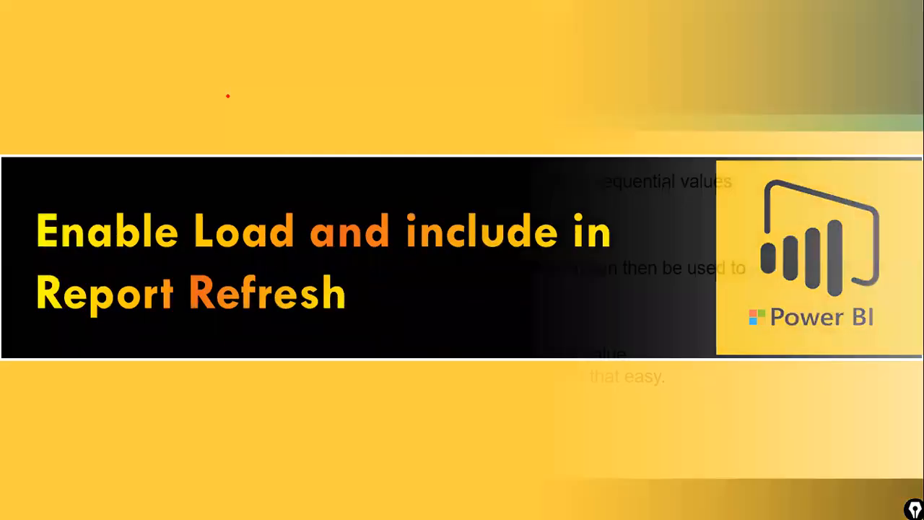
{"action": "scroll", "coordinate": [228, 95], "scroll_direction": "up", "scroll_amount": 1}
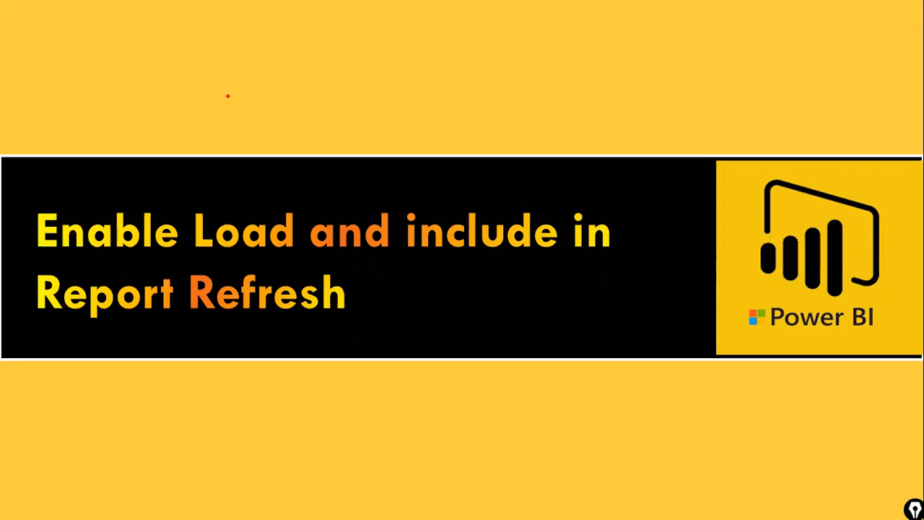
Step: Switch back to the Power Query Editor, maximize its window and refresh the preview of the DimCustomer query
{"action": "key", "text": "alt+Tab"}
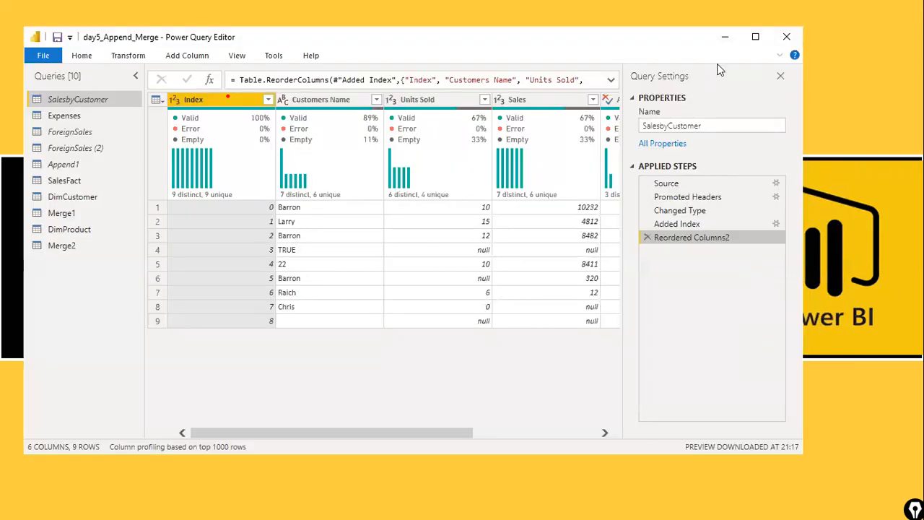
{"action": "left_click", "coordinate": [755, 36]}
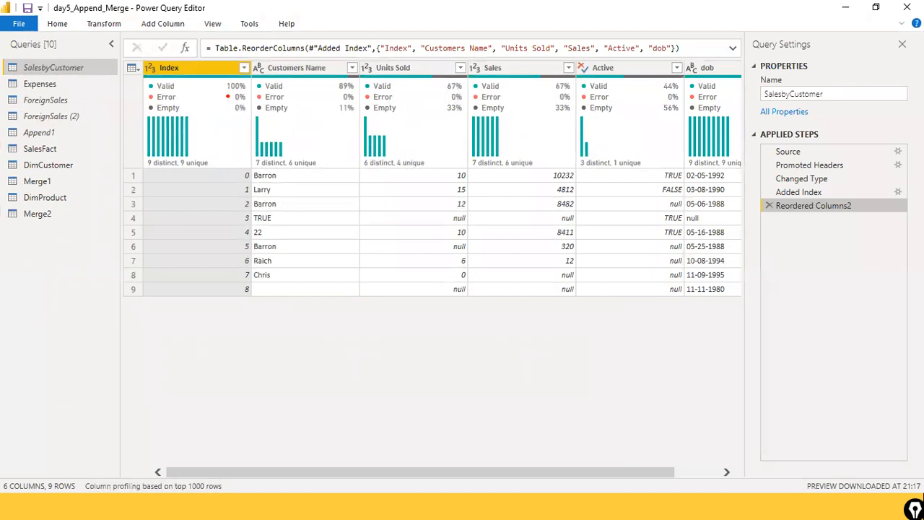
{"action": "left_click", "coordinate": [31, 165]}
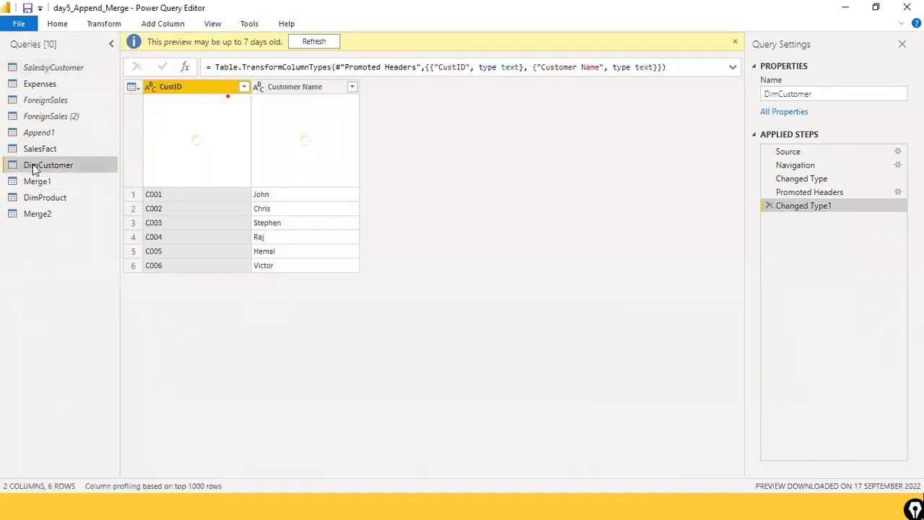
{"action": "left_click", "coordinate": [292, 41]}
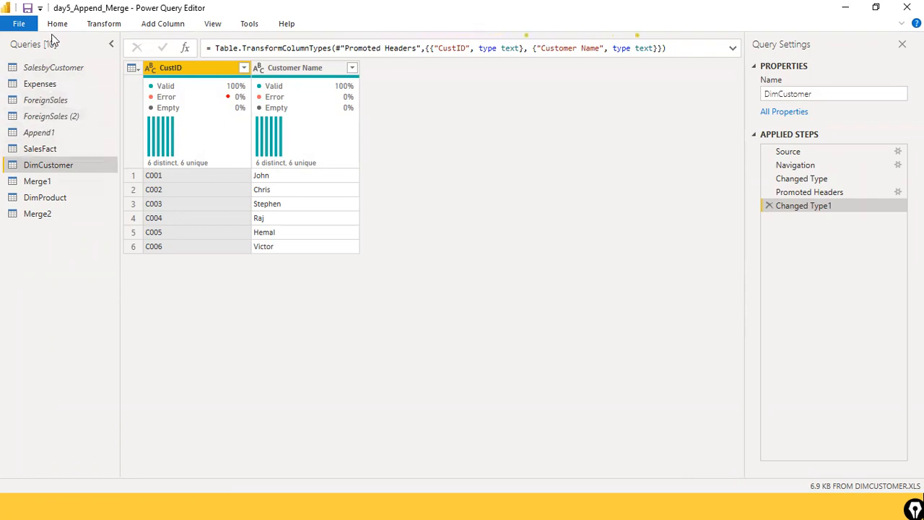
Step: Return to the Power BI Desktop report window and reopen the Power Query Editor with Transform data
{"action": "left_click", "coordinate": [18, 23]}
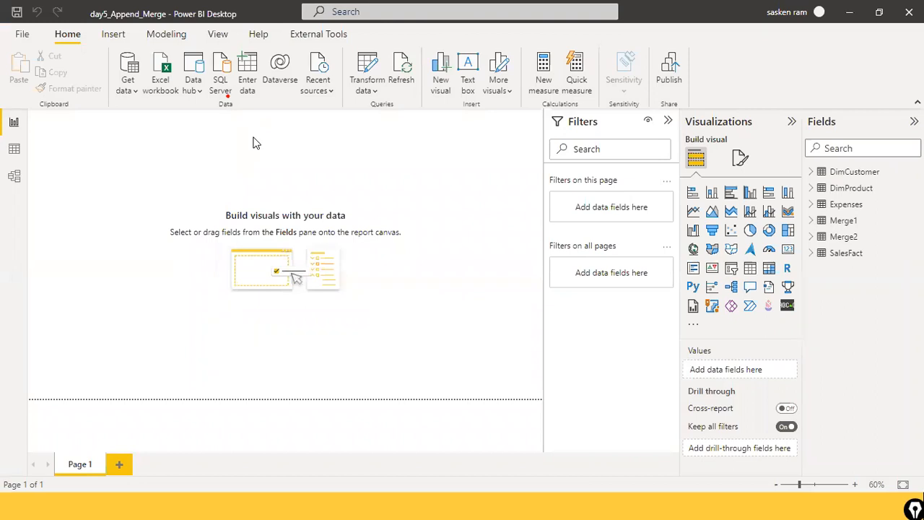
{"action": "left_click", "coordinate": [374, 85]}
{"action": "left_click", "coordinate": [368, 91]}
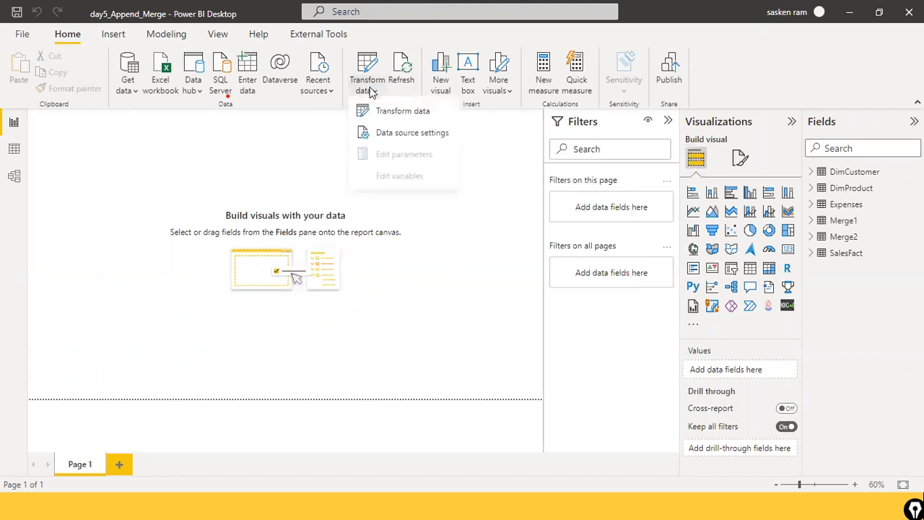
{"action": "left_click", "coordinate": [359, 121]}
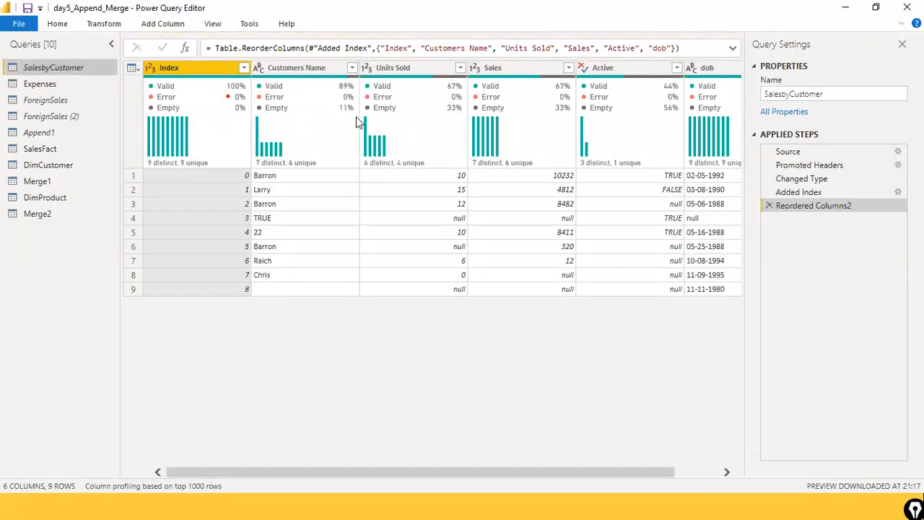
Step: Check the Enable load and Include in report refresh options of the SalesFact, DimCustomer, Merge1, DimProduct and Merge2 queries
{"action": "left_click", "coordinate": [70, 153]}
{"action": "right_click", "coordinate": [70, 154]}
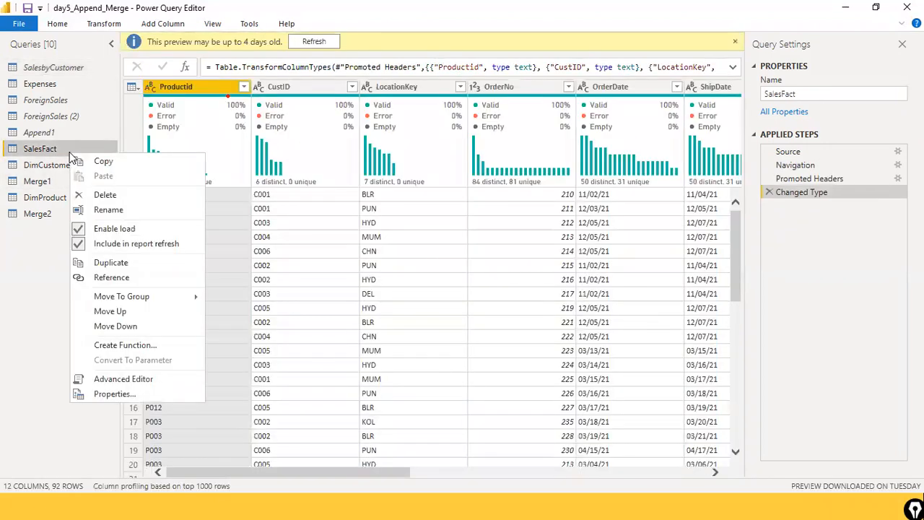
{"action": "left_click", "coordinate": [52, 166]}
{"action": "right_click", "coordinate": [51, 168]}
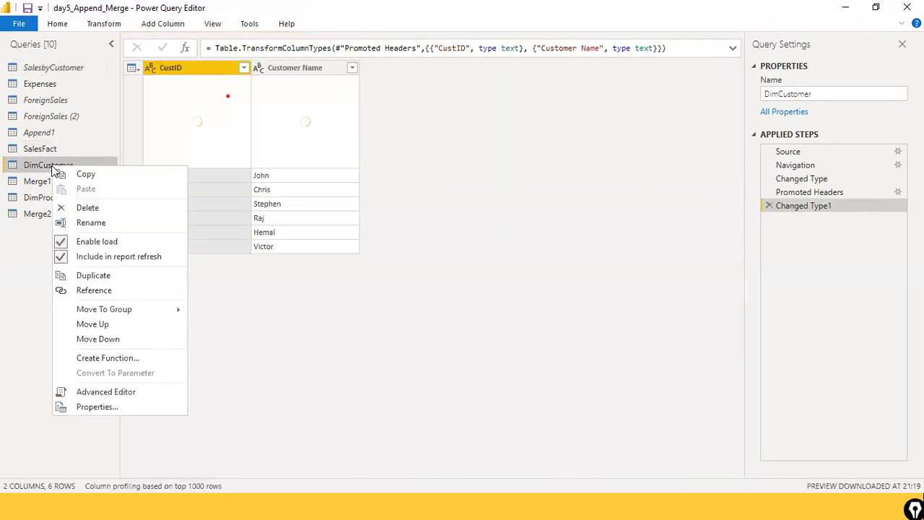
{"action": "left_click", "coordinate": [20, 181]}
{"action": "right_click", "coordinate": [21, 183]}
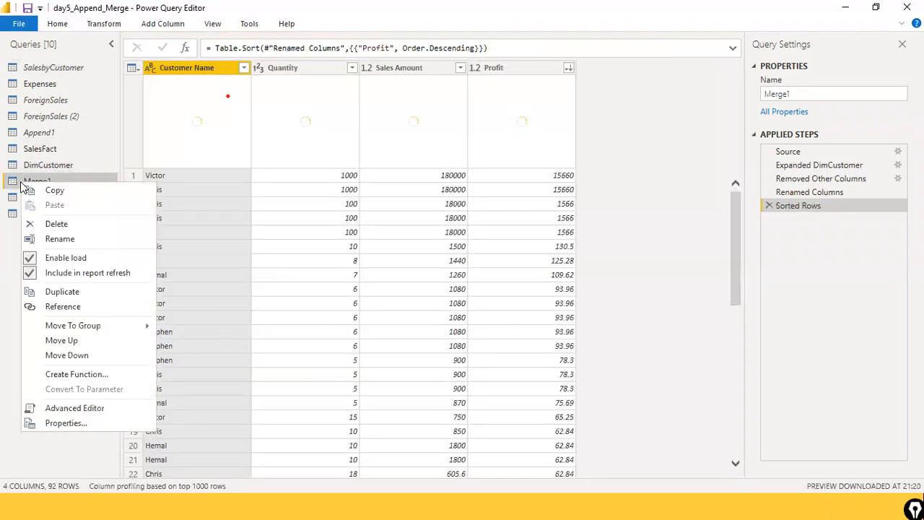
{"action": "left_click", "coordinate": [33, 445]}
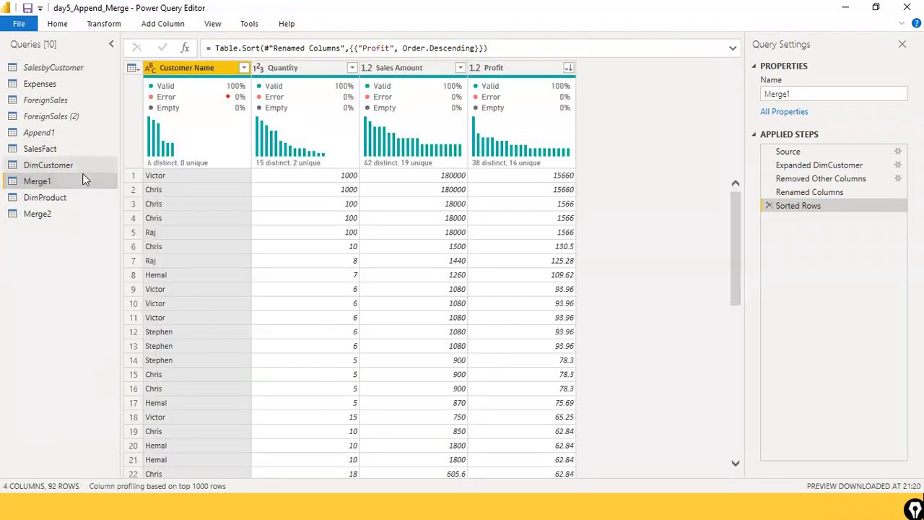
{"action": "left_click", "coordinate": [45, 197]}
{"action": "right_click", "coordinate": [59, 198]}
{"action": "left_click", "coordinate": [25, 258]}
{"action": "right_click", "coordinate": [54, 216]}
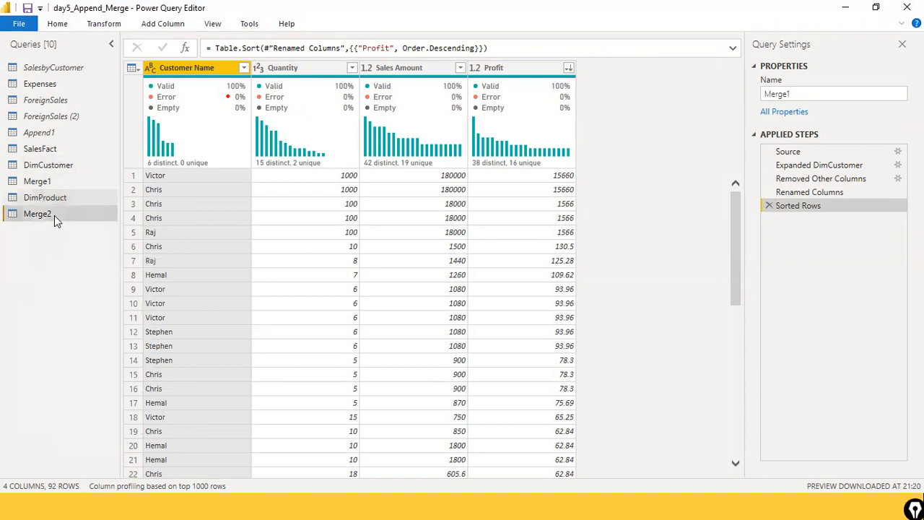
{"action": "left_click", "coordinate": [41, 240]}
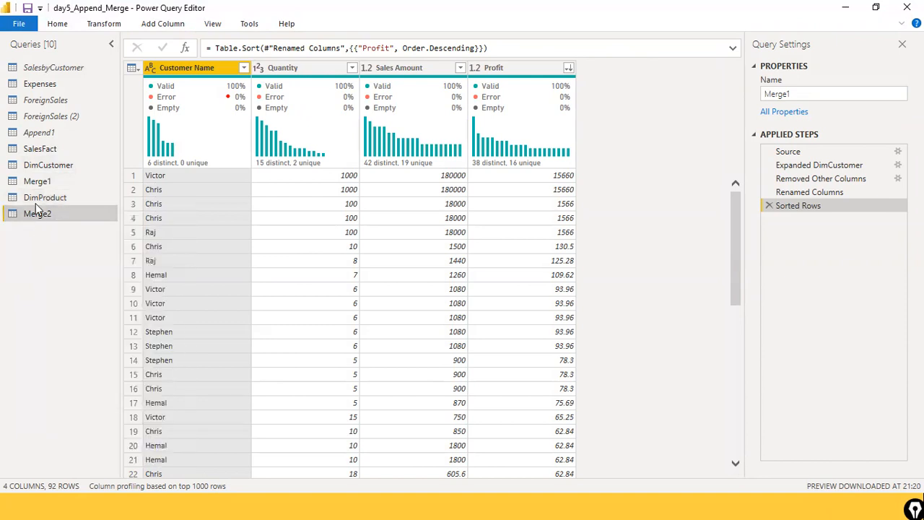
Step: View the Expenses and Append1 queries and refresh the outdated previews of ForeignSales (2) and ForeignSales
{"action": "left_click", "coordinate": [80, 83]}
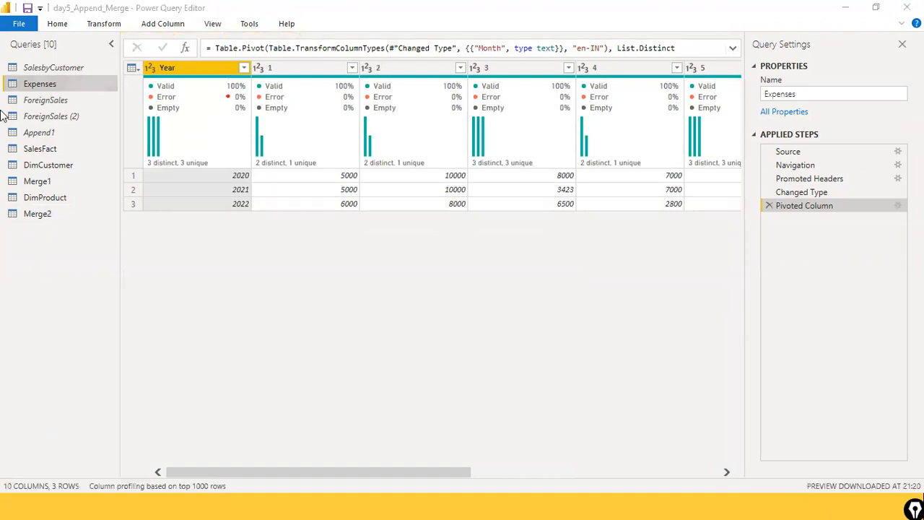
{"action": "left_click", "coordinate": [49, 117]}
{"action": "left_click", "coordinate": [303, 41]}
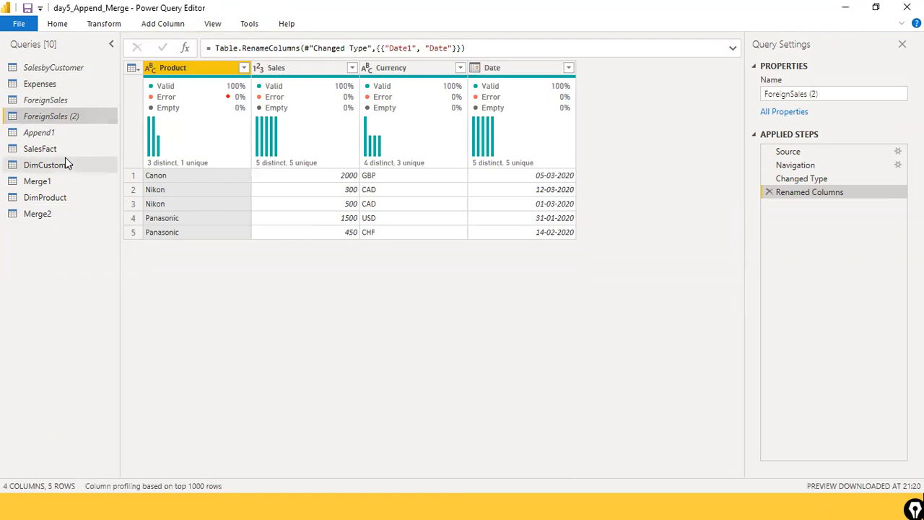
{"action": "left_click", "coordinate": [75, 138]}
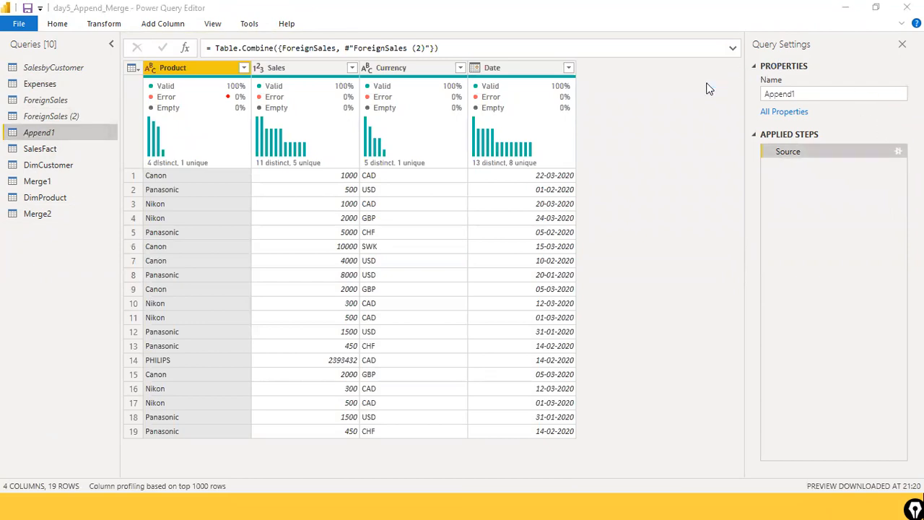
{"action": "left_click", "coordinate": [670, 320]}
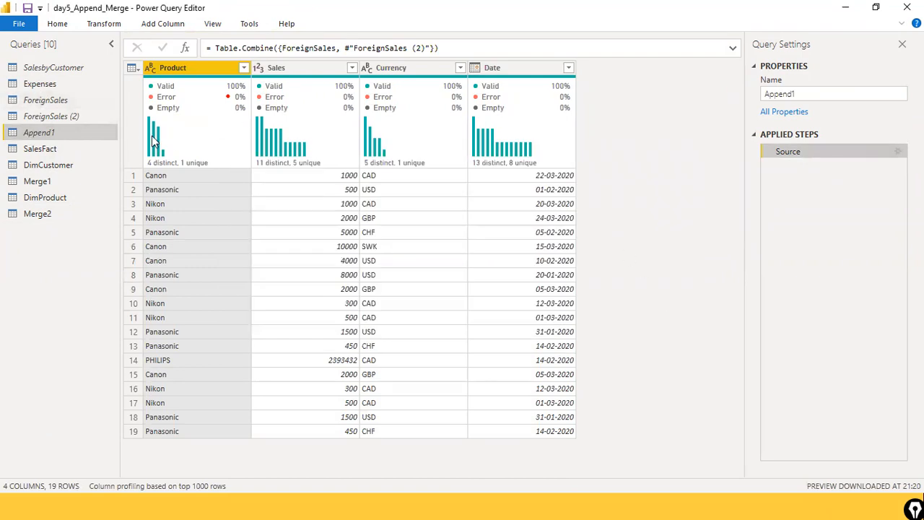
{"action": "left_click", "coordinate": [76, 101]}
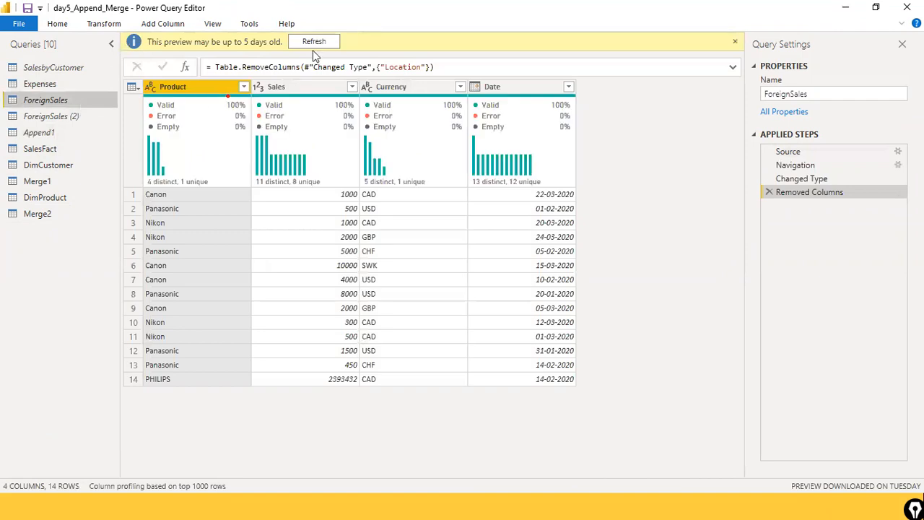
{"action": "left_click", "coordinate": [315, 42]}
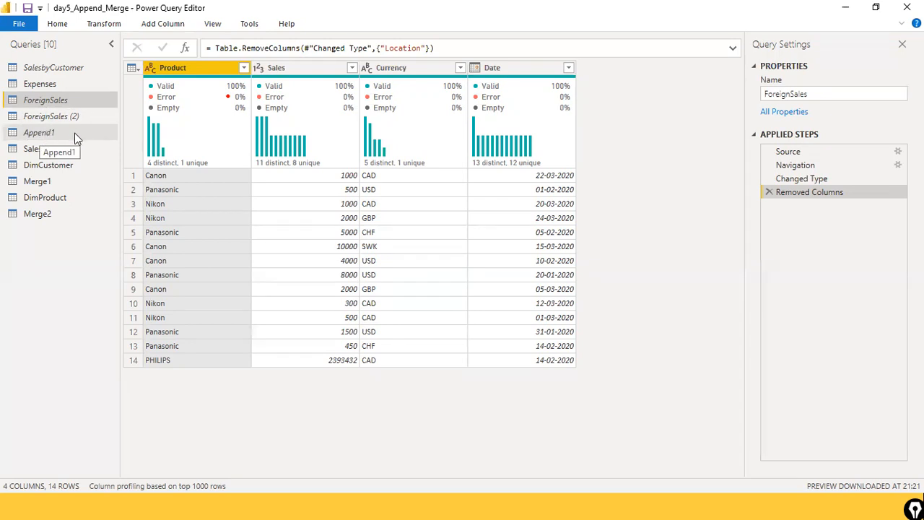
Step: Review which tables Append1's Source step combines, and view those source queries
{"action": "left_click", "coordinate": [69, 134]}
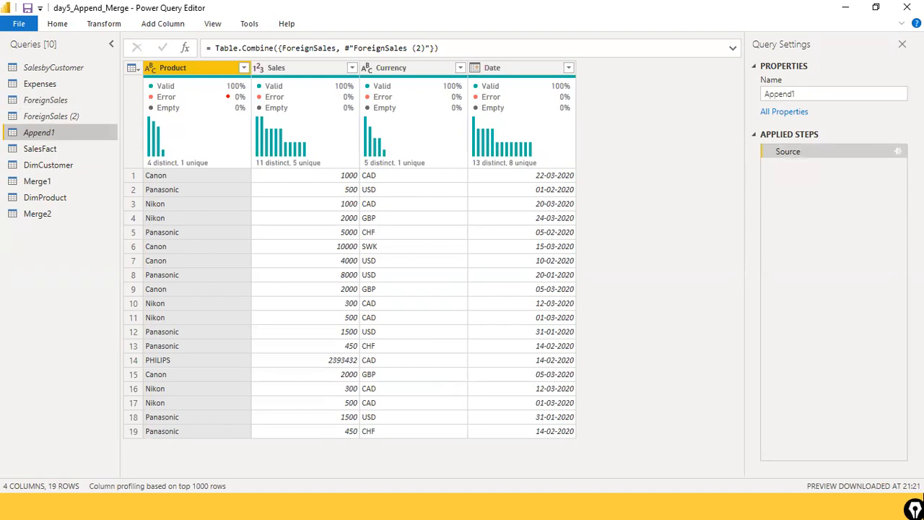
{"action": "left_click", "coordinate": [897, 151]}
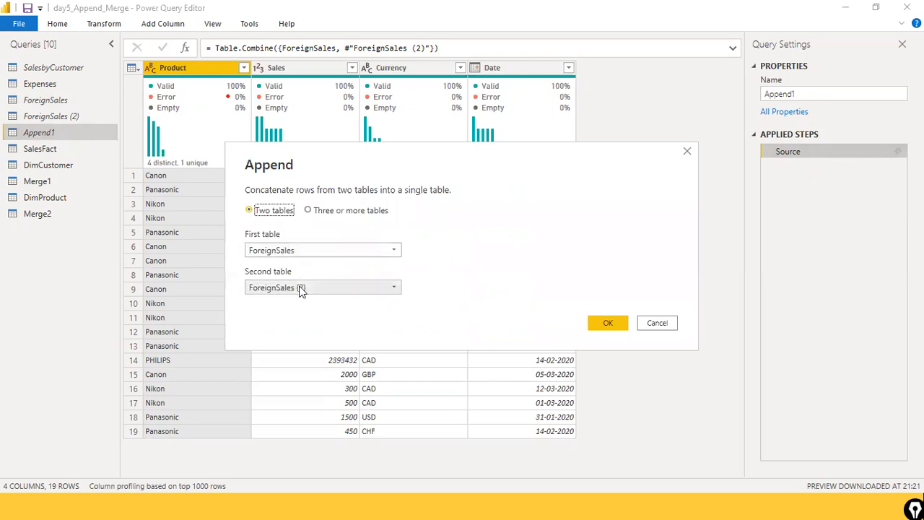
{"action": "left_click", "coordinate": [605, 323]}
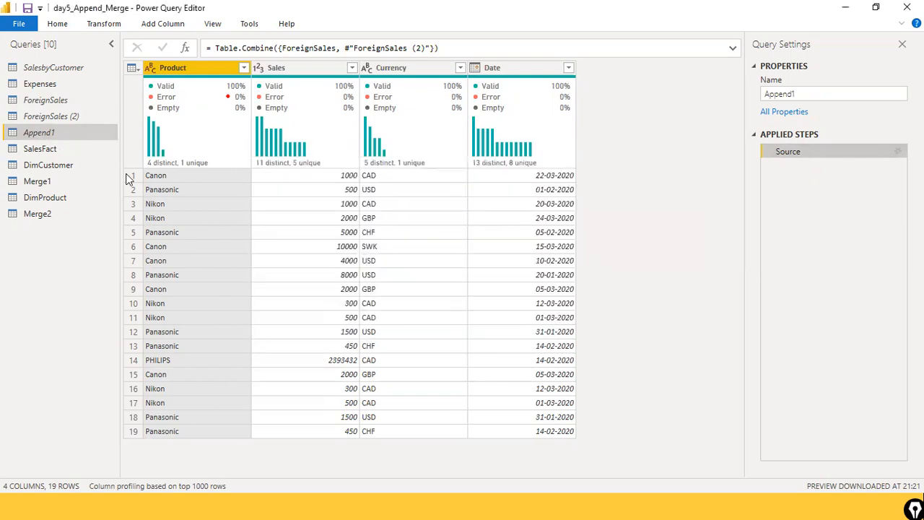
{"action": "left_click", "coordinate": [59, 102]}
{"action": "left_click", "coordinate": [72, 121]}
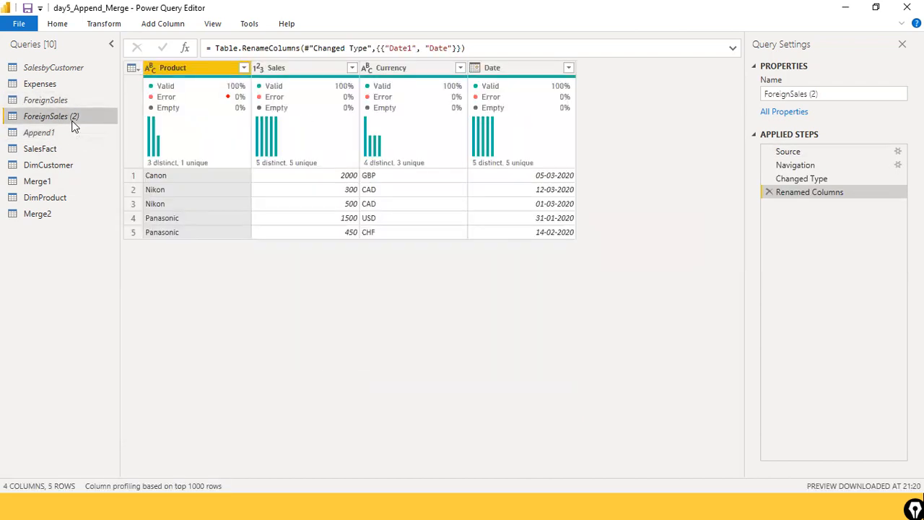
Step: Turn on Enable load for the ForeignSales and ForeignSales (2) queries
{"action": "left_click", "coordinate": [77, 103]}
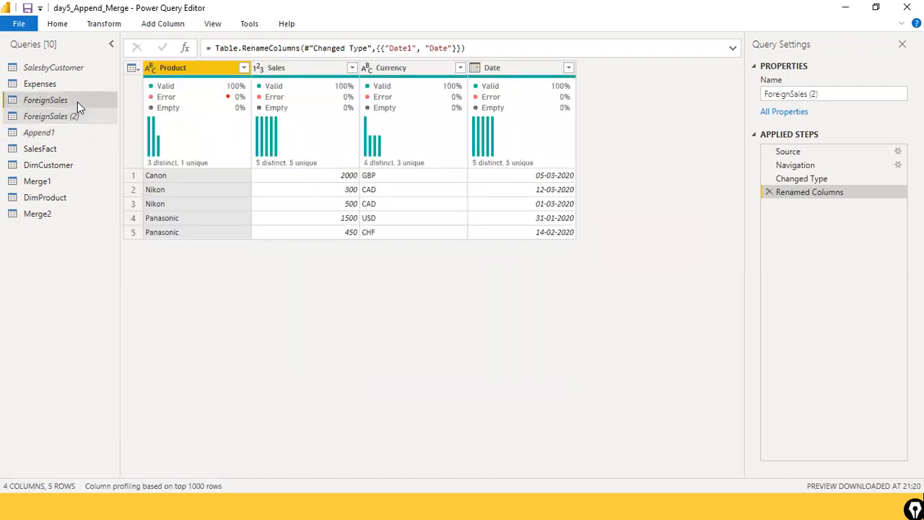
{"action": "right_click", "coordinate": [95, 99]}
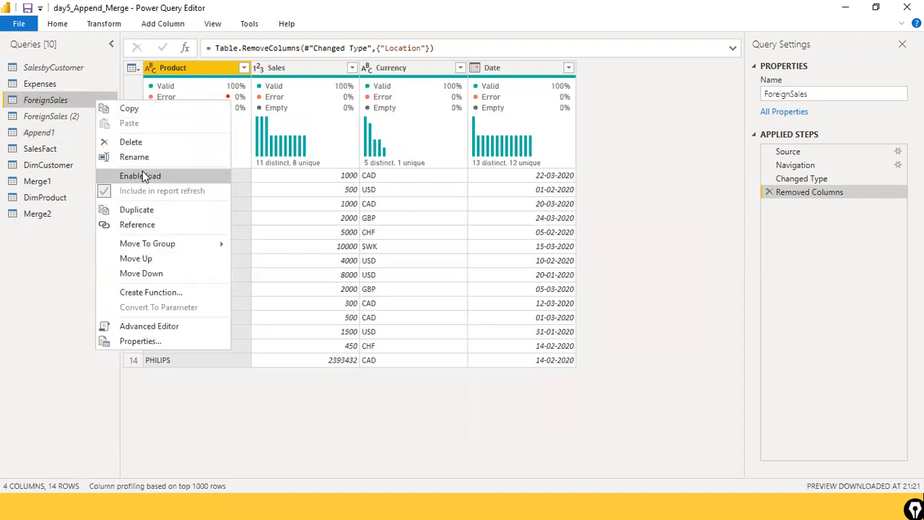
{"action": "right_click", "coordinate": [55, 97]}
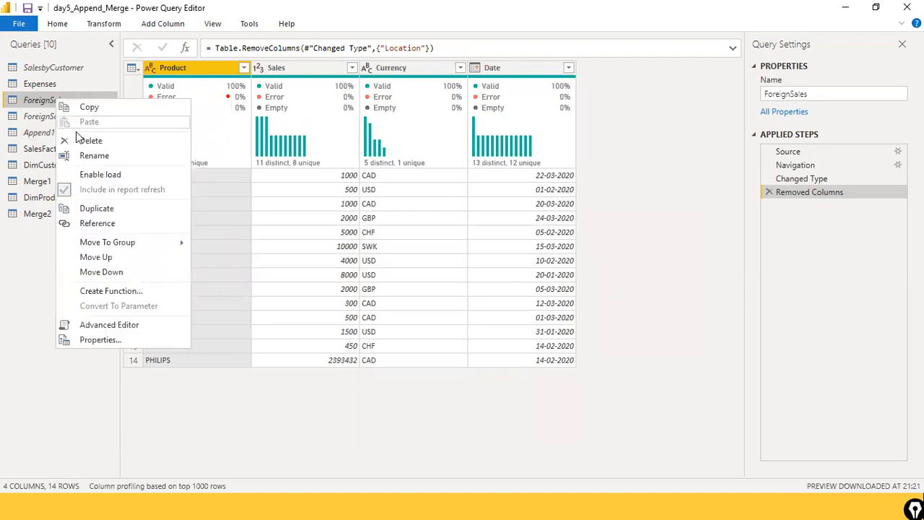
{"action": "left_click", "coordinate": [95, 177]}
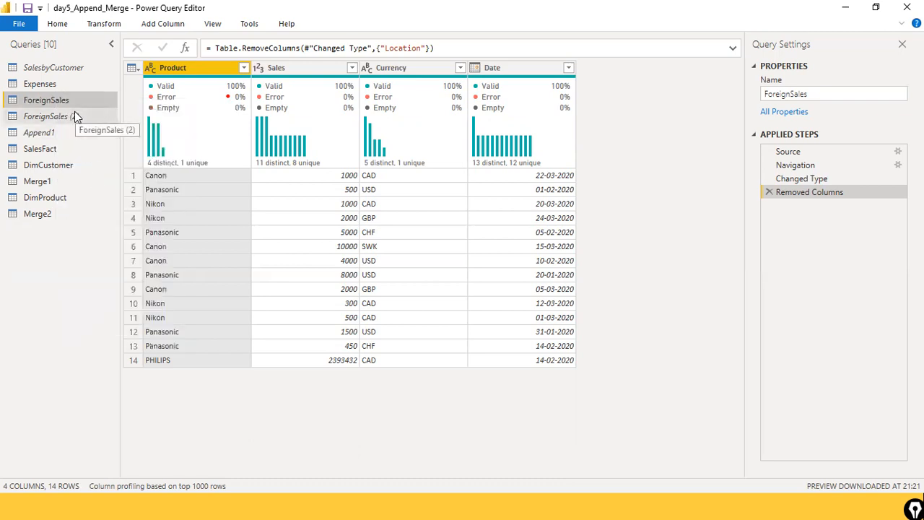
{"action": "right_click", "coordinate": [75, 114]}
{"action": "left_click", "coordinate": [106, 186]}
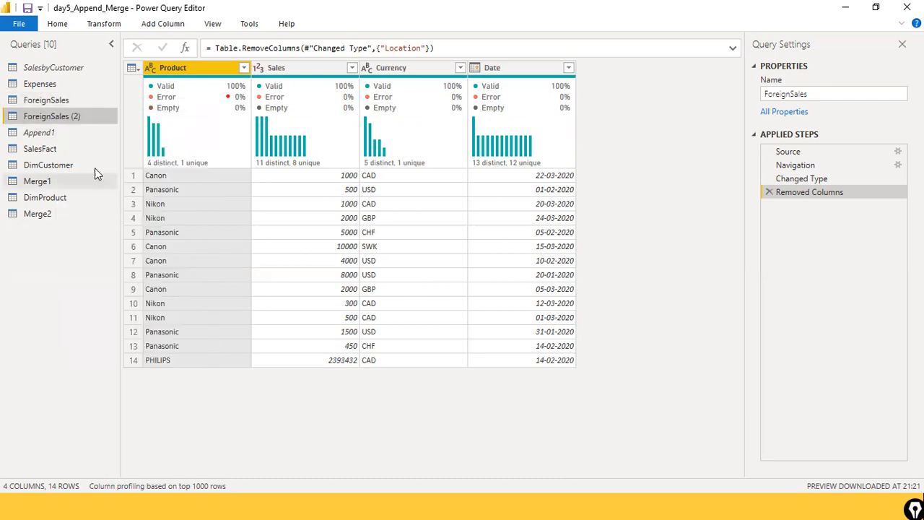
Step: View both ForeignSales queries and turn on Enable load for the Append1 query
{"action": "left_click", "coordinate": [54, 132]}
{"action": "left_click", "coordinate": [72, 102]}
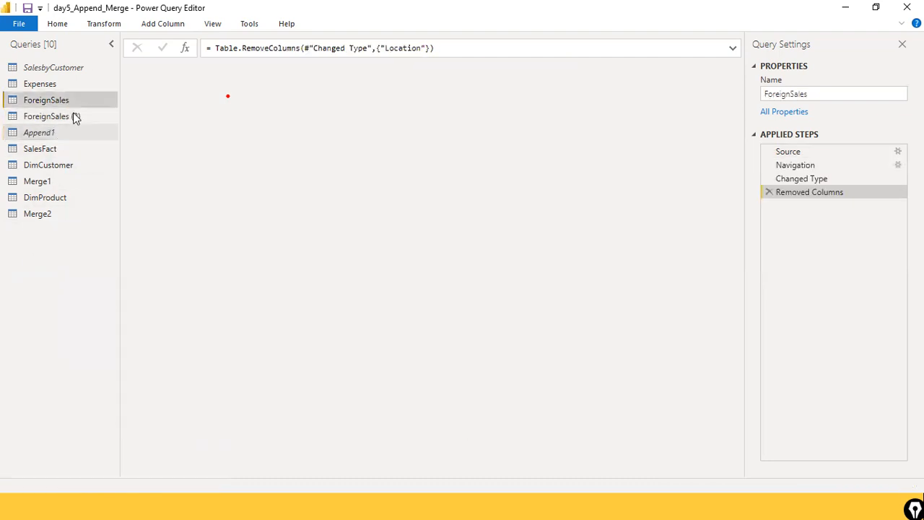
{"action": "left_click", "coordinate": [75, 116]}
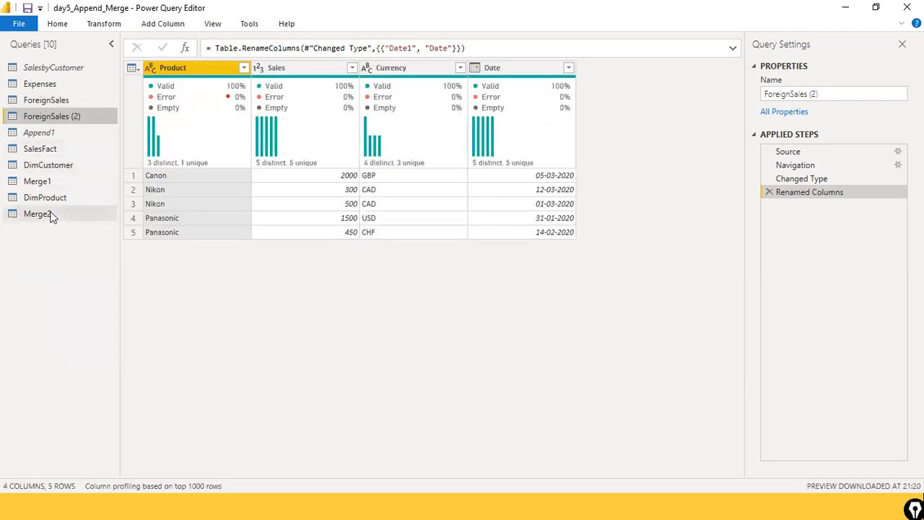
{"action": "left_click", "coordinate": [50, 132]}
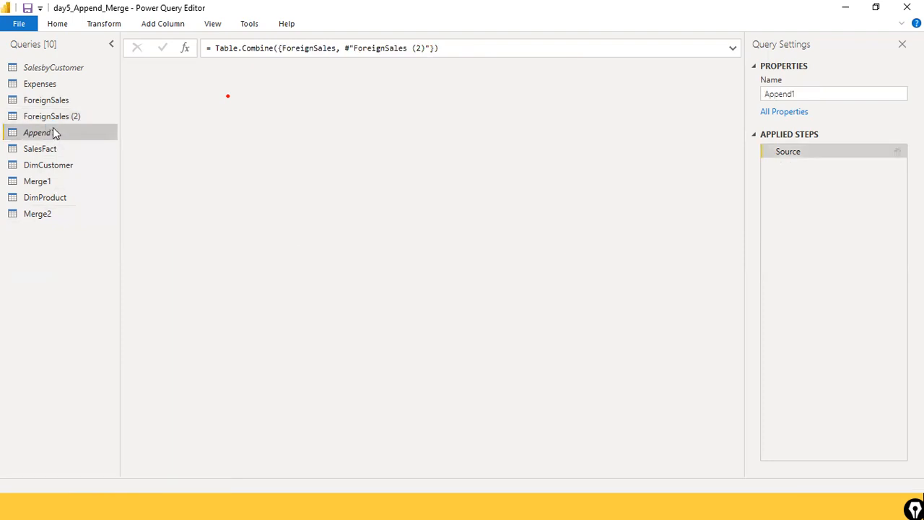
{"action": "right_click", "coordinate": [54, 132]}
{"action": "left_click", "coordinate": [98, 204]}
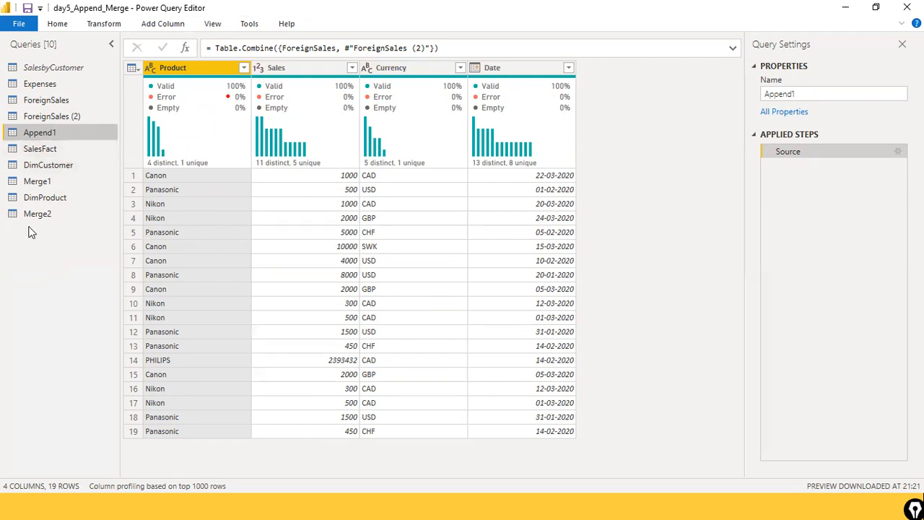
Step: Close the query editor with the pending changes applied to the report, and reopen the queries for editing
{"action": "left_click", "coordinate": [19, 23]}
{"action": "left_click", "coordinate": [39, 59]}
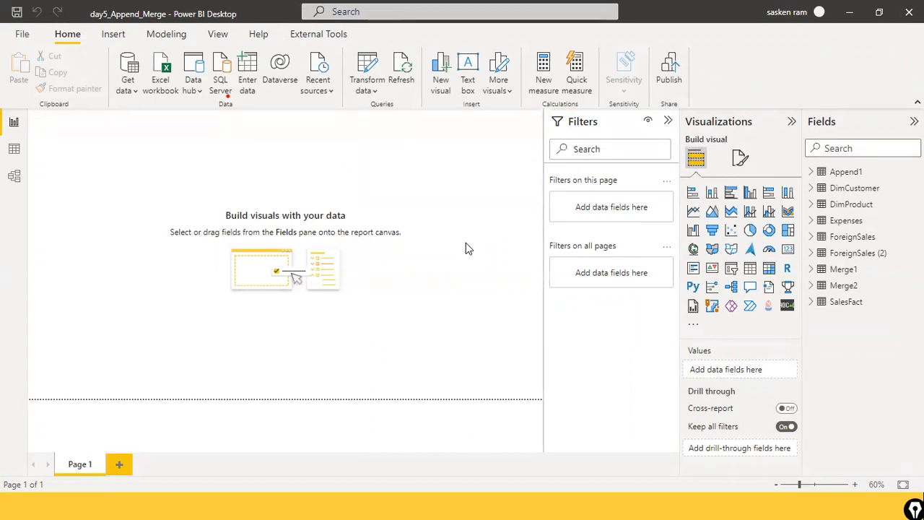
{"action": "left_click", "coordinate": [366, 90]}
{"action": "left_click", "coordinate": [370, 116]}
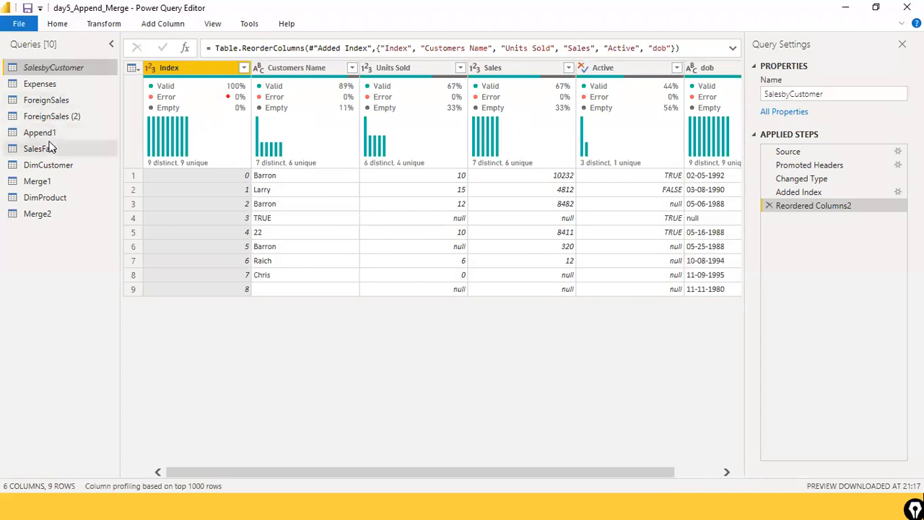
Step: View the ForeignSales and ForeignSales (2) queries alternately to compare their rows and columns
{"action": "left_click", "coordinate": [77, 105]}
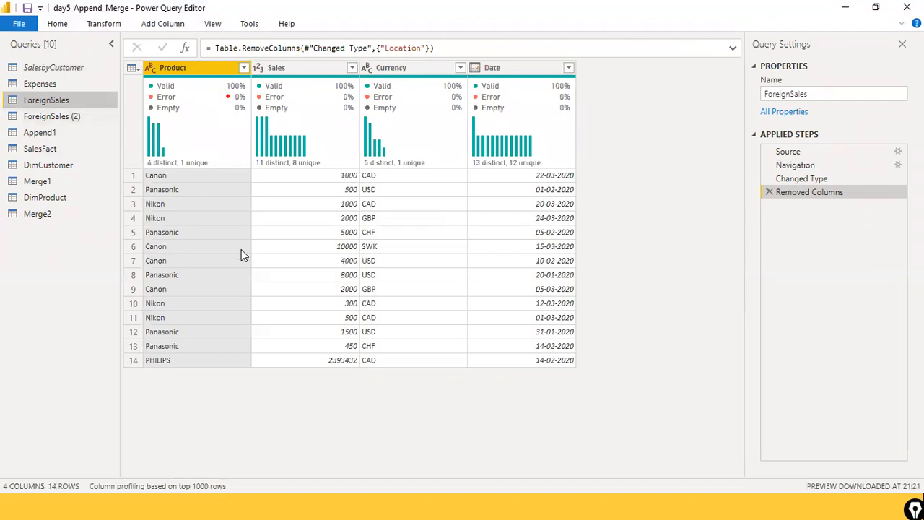
{"action": "left_click", "coordinate": [65, 118]}
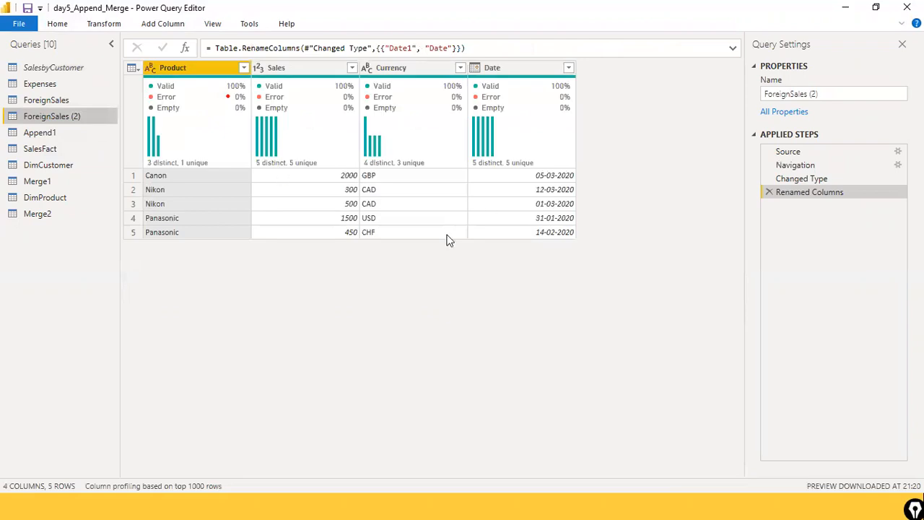
{"action": "left_click", "coordinate": [96, 102]}
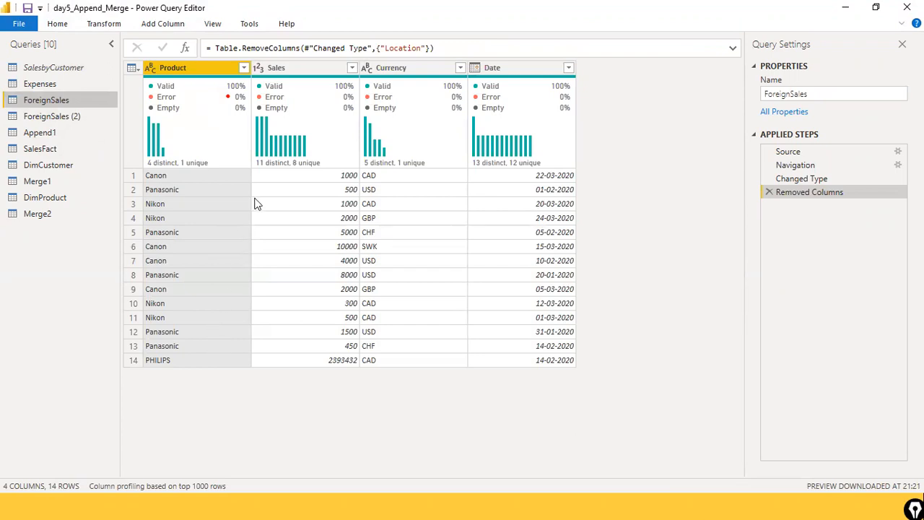
{"action": "left_click", "coordinate": [72, 118]}
{"action": "left_click", "coordinate": [74, 102]}
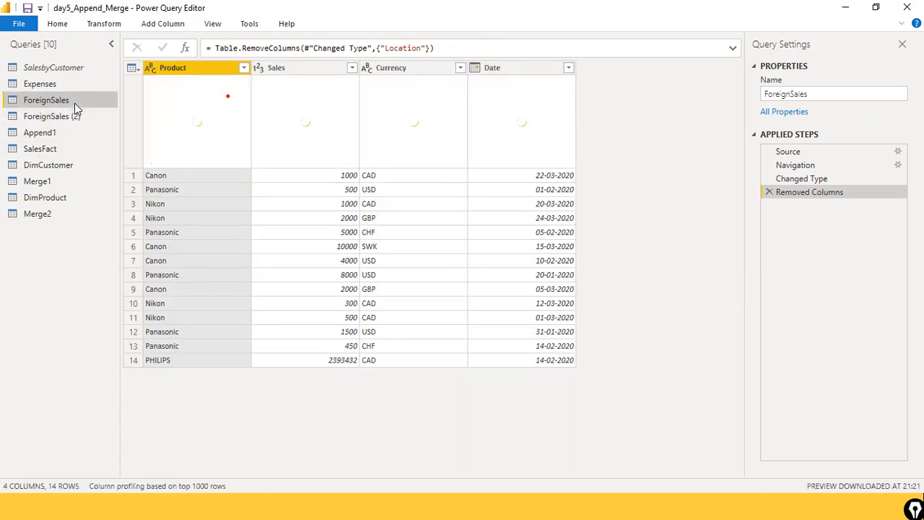
{"action": "left_click", "coordinate": [73, 117]}
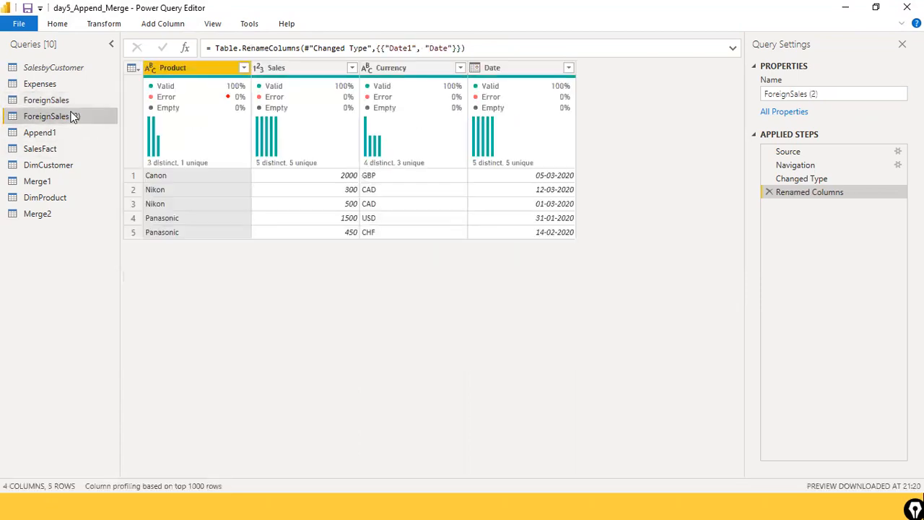
{"action": "left_click", "coordinate": [76, 100]}
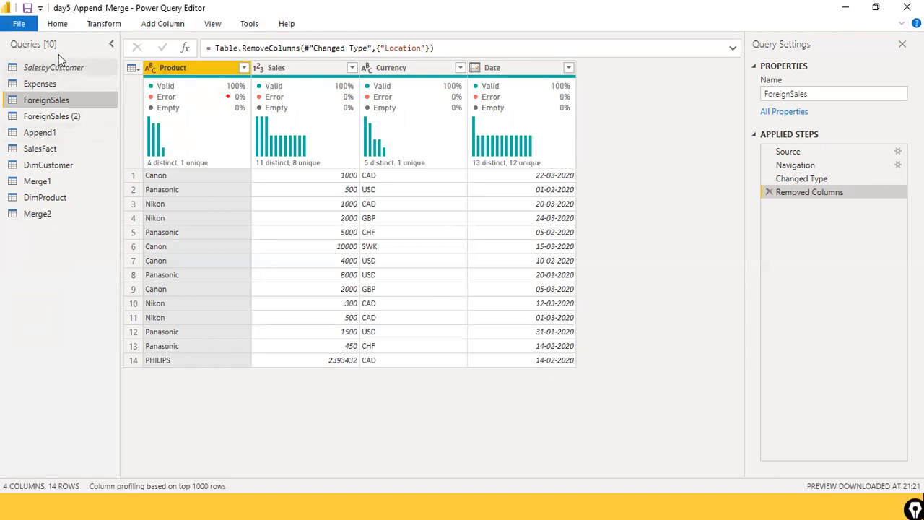
{"action": "left_click", "coordinate": [0, 303]}
{"action": "left_click", "coordinate": [2, 304]}
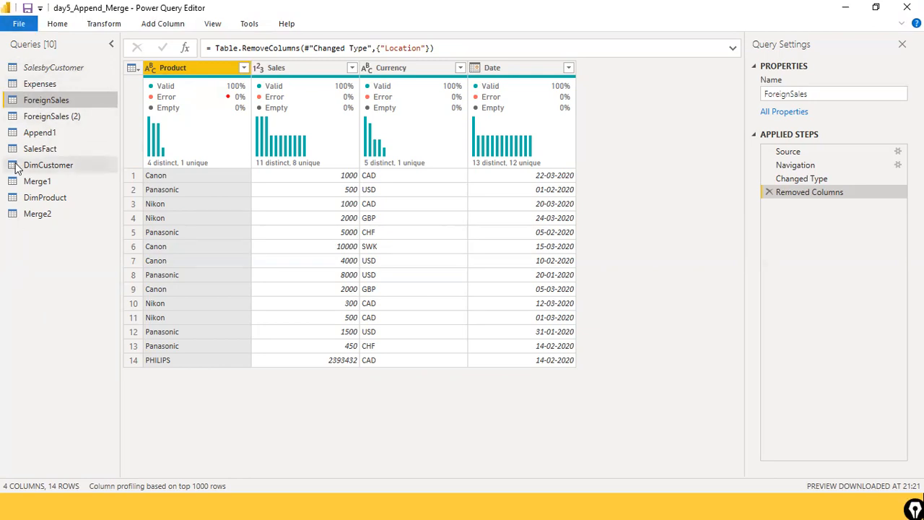
Step: Refresh the outdated preview of the SalesFact query and turn on Enable load for the SalesbyCustomer query
{"action": "left_click", "coordinate": [44, 144]}
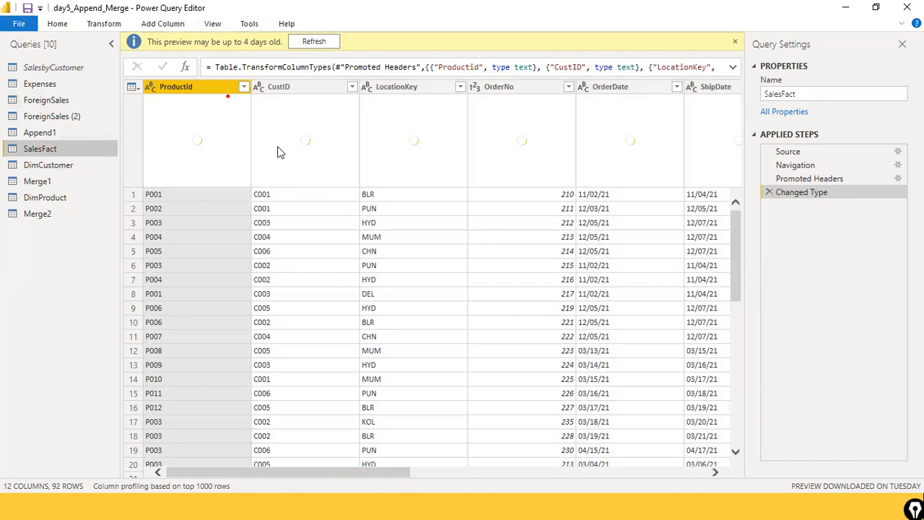
{"action": "left_click", "coordinate": [314, 42]}
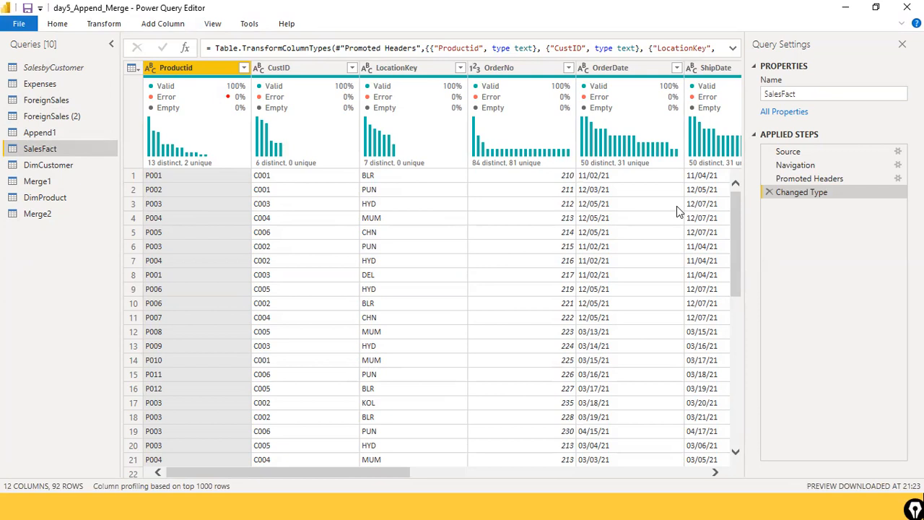
{"action": "left_click", "coordinate": [19, 23]}
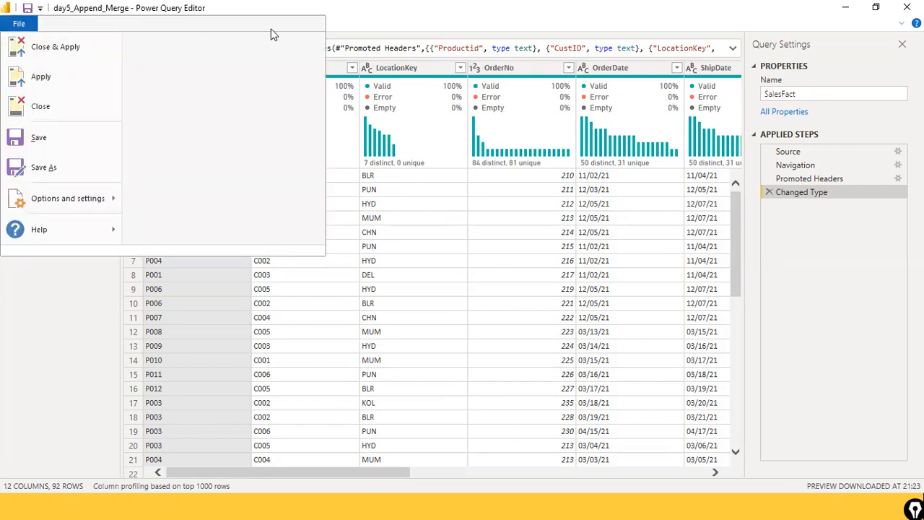
{"action": "key", "text": "Escape"}
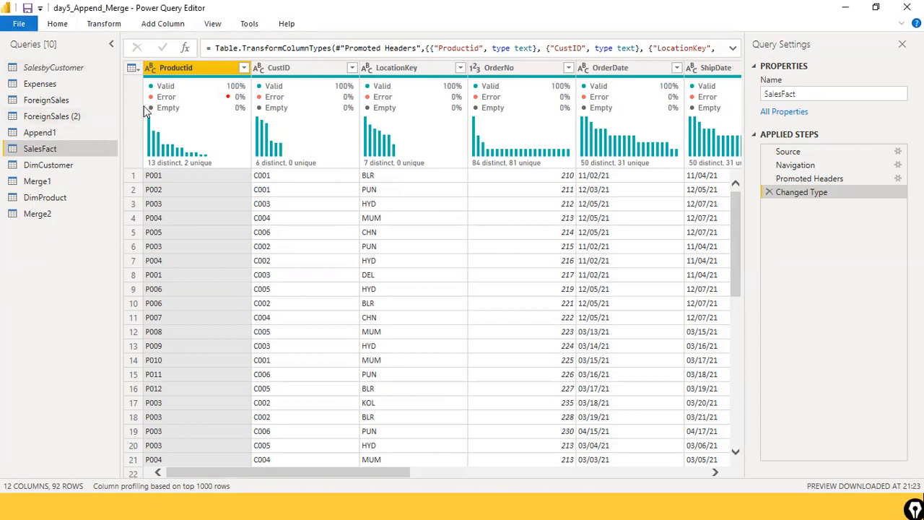
{"action": "right_click", "coordinate": [67, 67]}
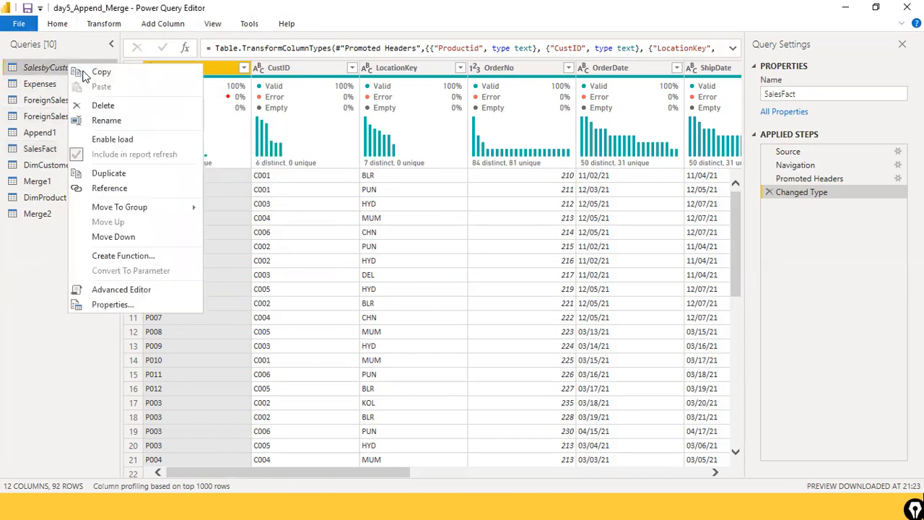
{"action": "left_click", "coordinate": [104, 138]}
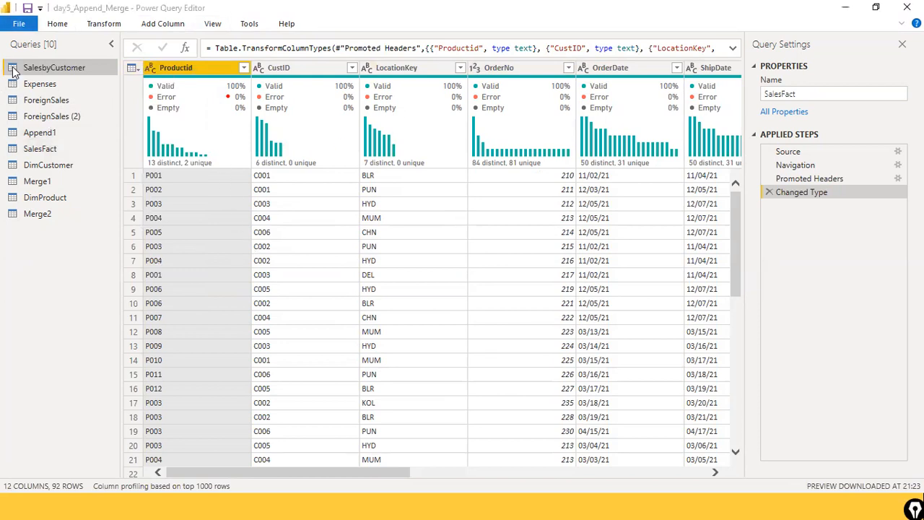
Step: View Append1 and its two source queries, and check the load and refresh options of ForeignSales
{"action": "left_click", "coordinate": [60, 134]}
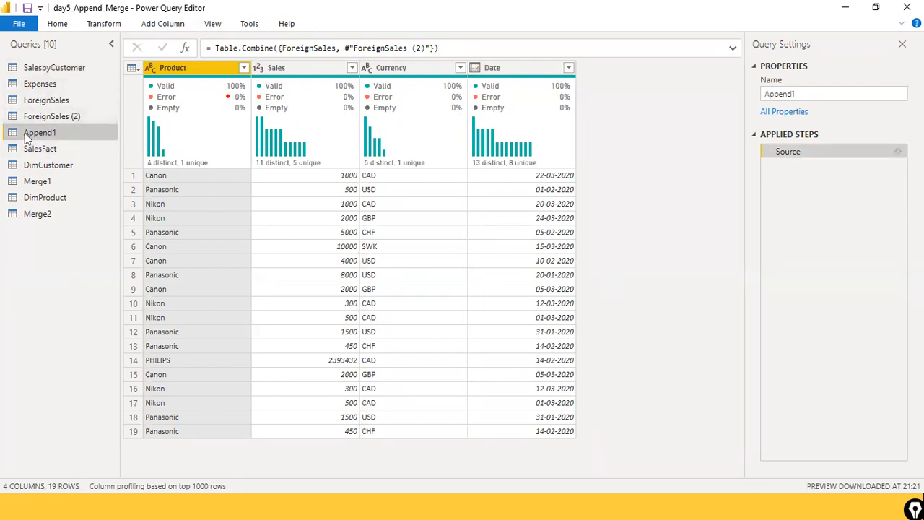
{"action": "left_click", "coordinate": [77, 99]}
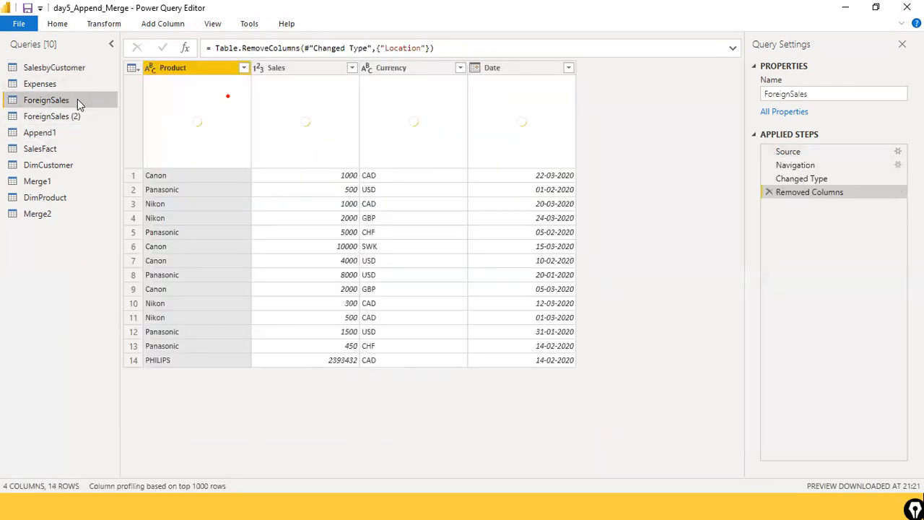
{"action": "right_click", "coordinate": [77, 101]}
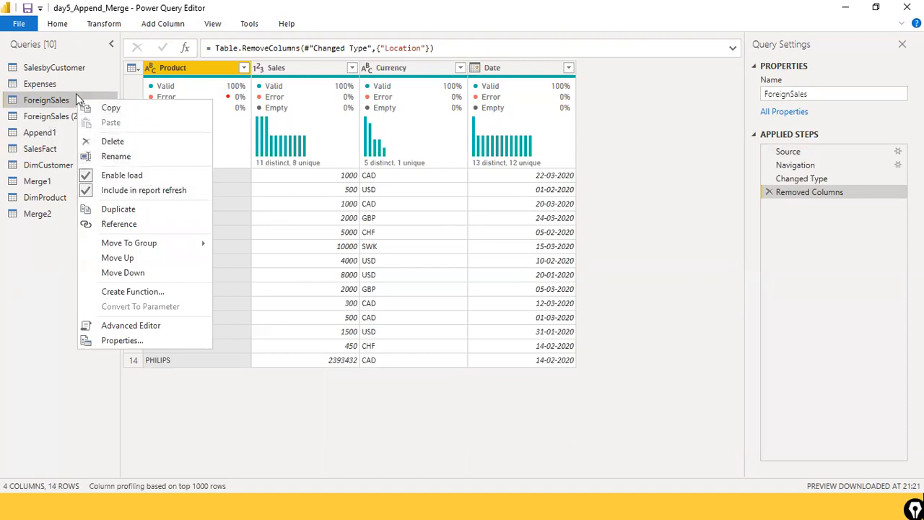
{"action": "left_click", "coordinate": [2, 289]}
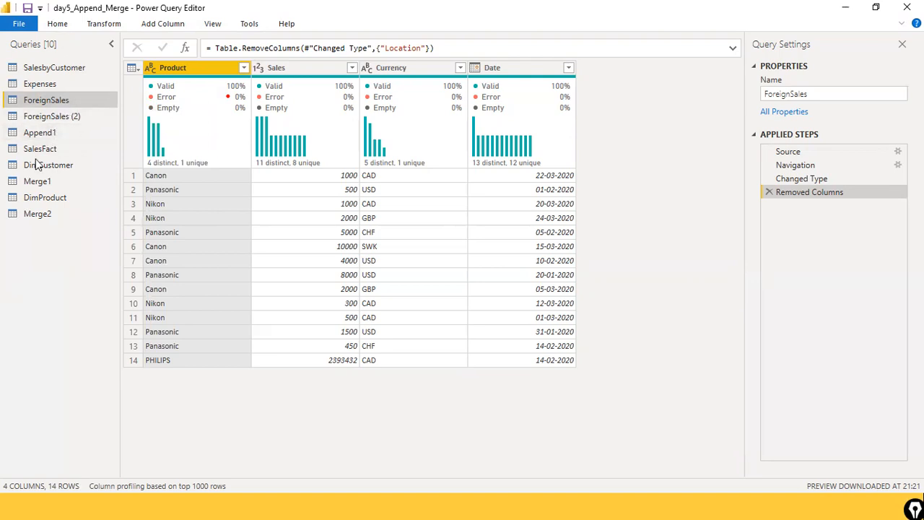
{"action": "left_click", "coordinate": [43, 132]}
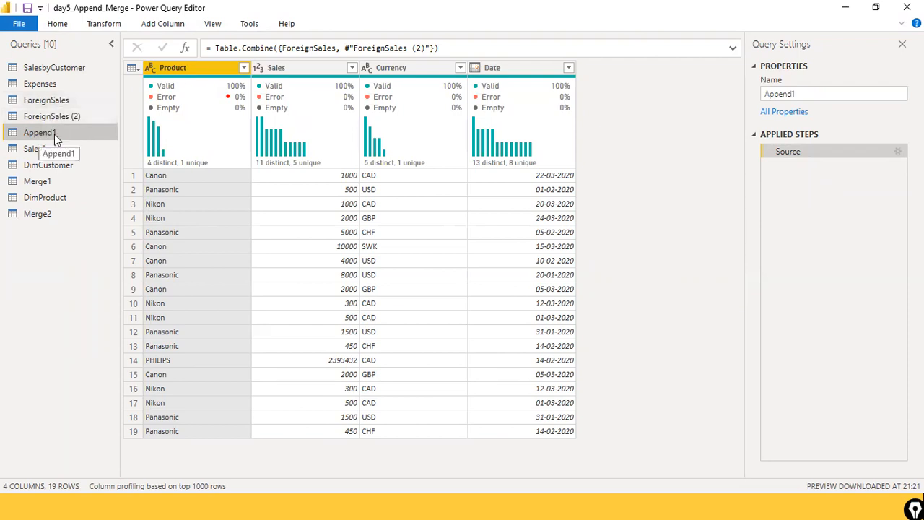
{"action": "left_click", "coordinate": [58, 118]}
{"action": "left_click", "coordinate": [72, 103]}
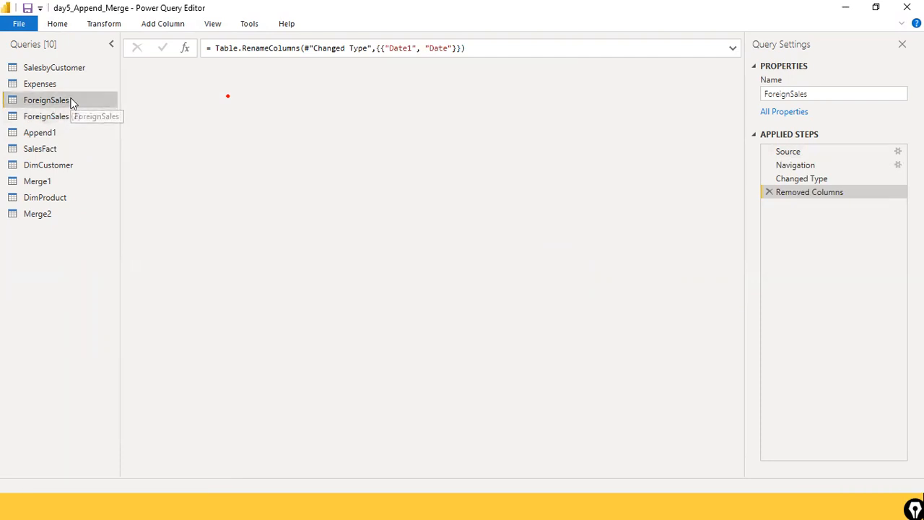
{"action": "right_click", "coordinate": [73, 102]}
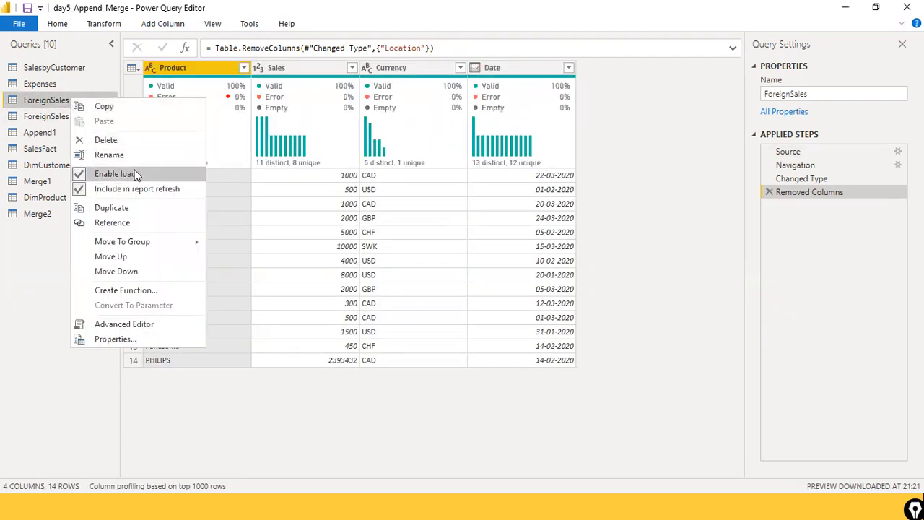
{"action": "left_click", "coordinate": [81, 179]}
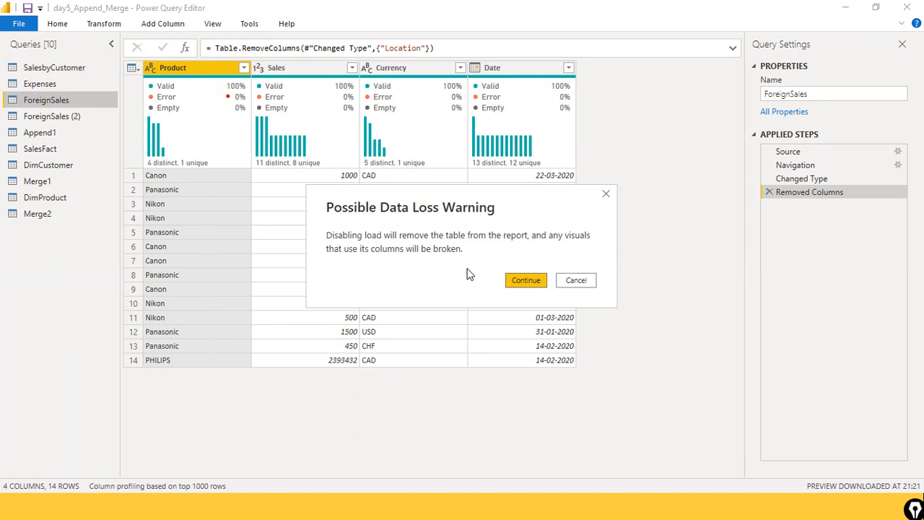
{"action": "left_click_drag", "start_coordinate": [489, 208], "coordinate": [260, 162]}
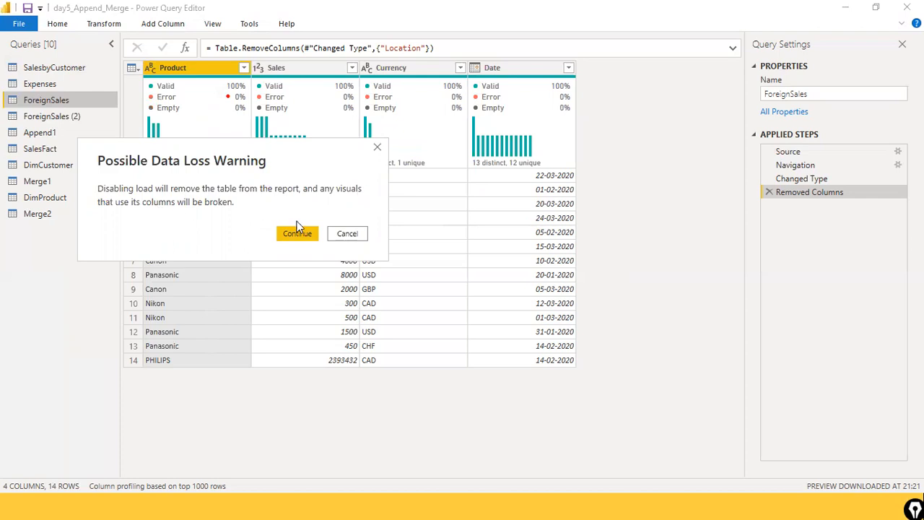
{"action": "left_click", "coordinate": [349, 236]}
Step: Restore the query editor from full screen, then move and narrow its window so the report's field list shows beside it
{"action": "double_click", "coordinate": [88, 6]}
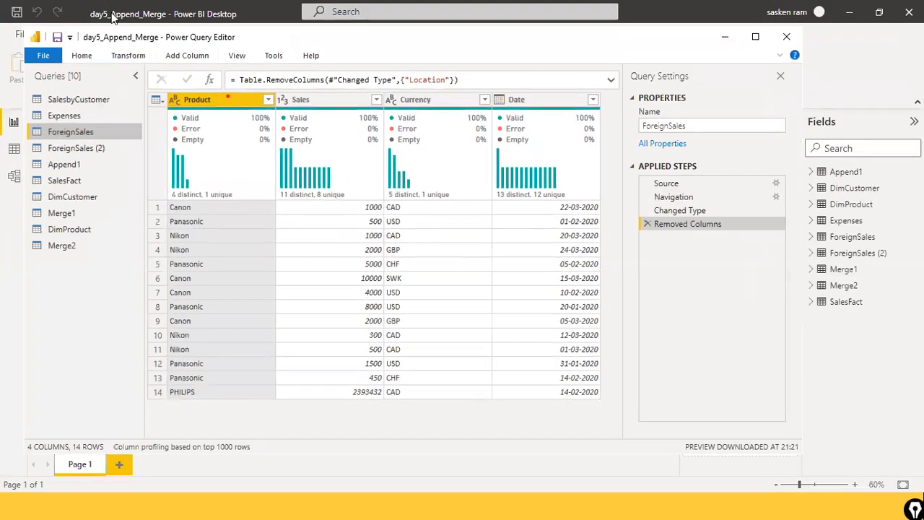
{"action": "left_click_drag", "start_coordinate": [140, 19], "coordinate": [112, 13]}
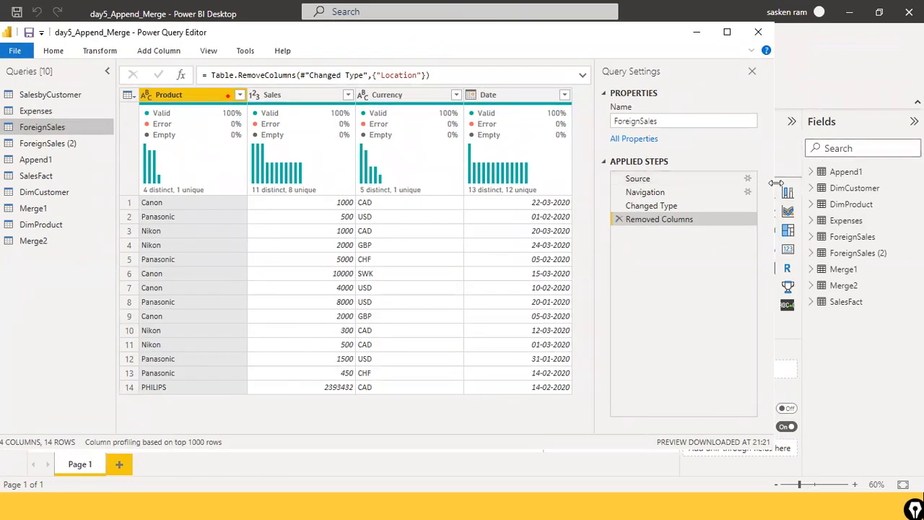
{"action": "left_click_drag", "start_coordinate": [775, 183], "coordinate": [619, 183]}
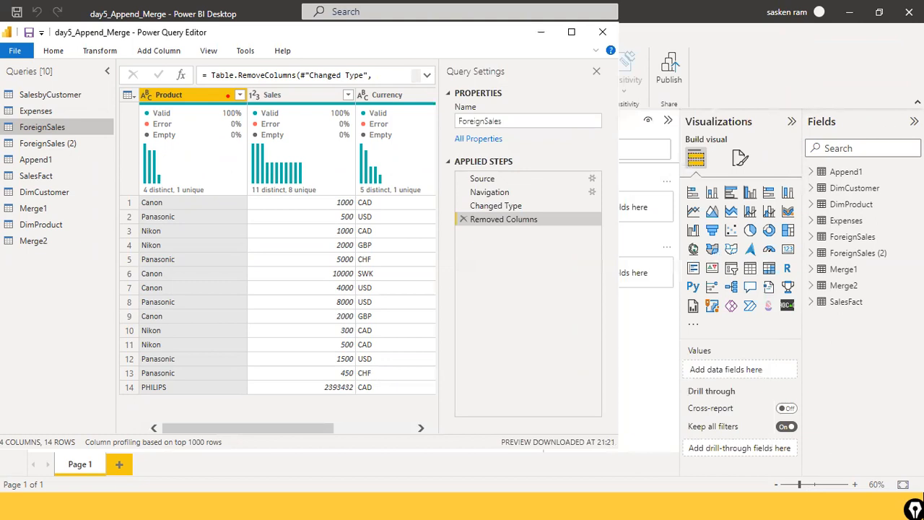
{"action": "left_click_drag", "start_coordinate": [860, 55], "coordinate": [853, 224]}
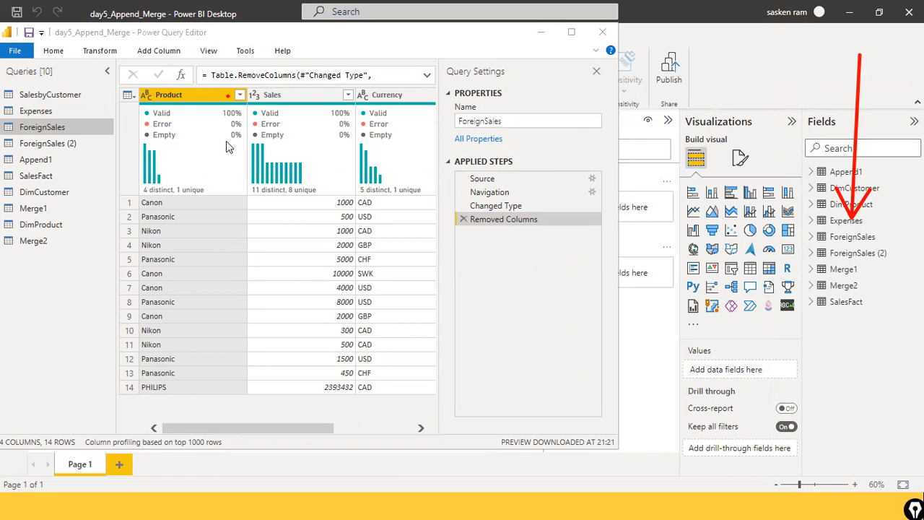
Step: Turn off Enable load for the ForeignSales query and accept the data loss warning
{"action": "right_click", "coordinate": [74, 125]}
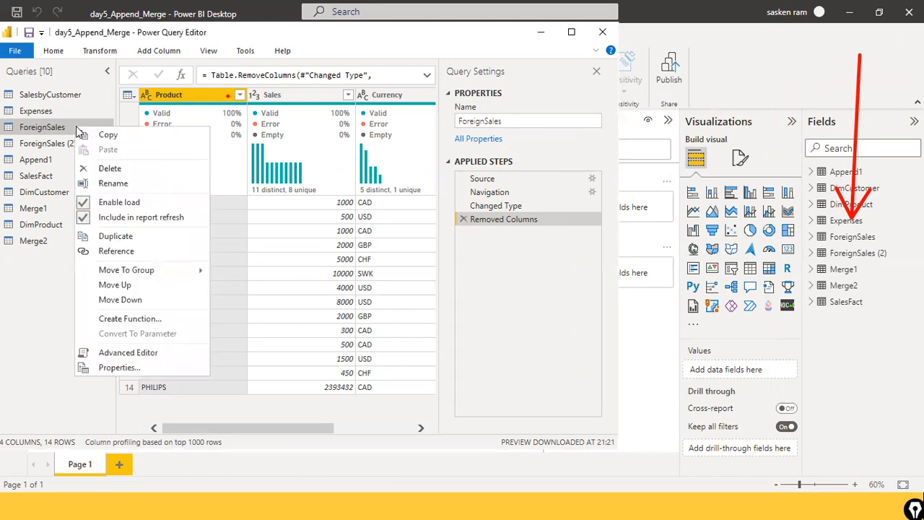
{"action": "left_click", "coordinate": [108, 203]}
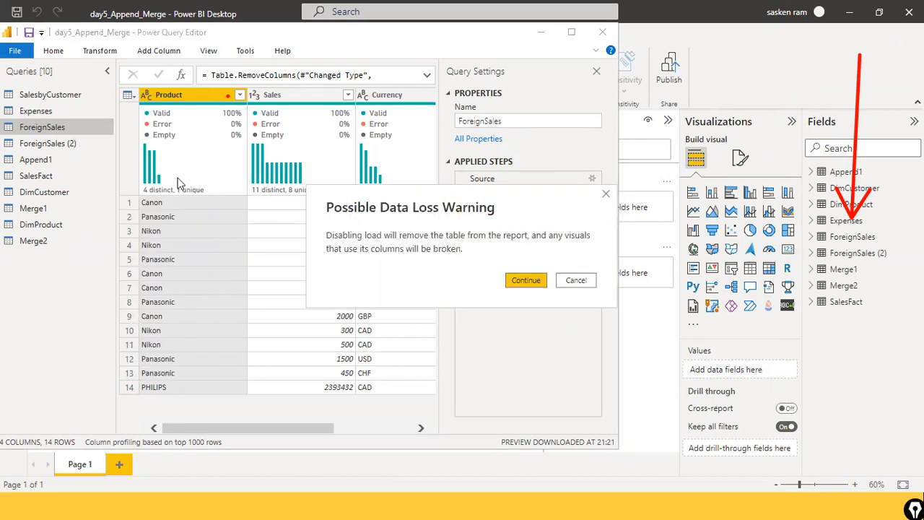
{"action": "left_click", "coordinate": [525, 280]}
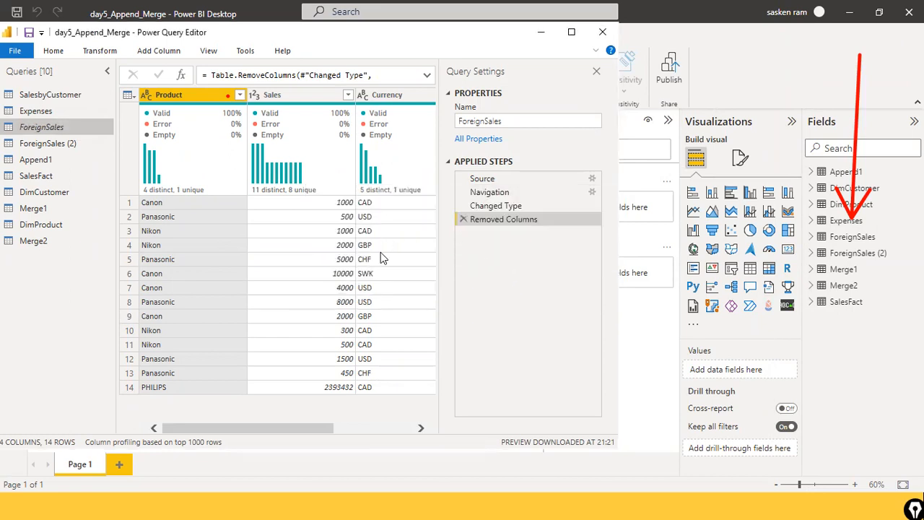
{"action": "right_click", "coordinate": [77, 123]}
Step: Turn off Enable load for the ForeignSales (2) query and accept its data loss warning
{"action": "left_click", "coordinate": [17, 141]}
{"action": "left_click", "coordinate": [22, 138]}
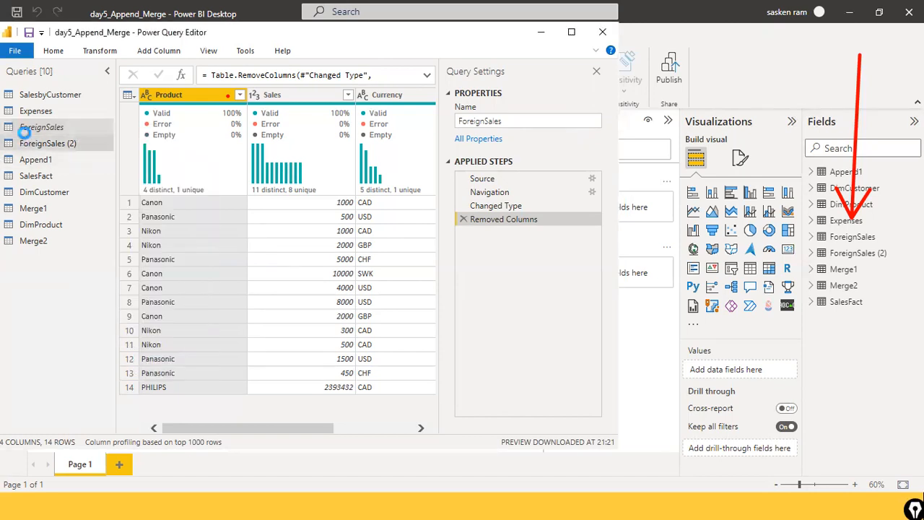
{"action": "right_click", "coordinate": [71, 149]}
{"action": "left_click", "coordinate": [103, 226]}
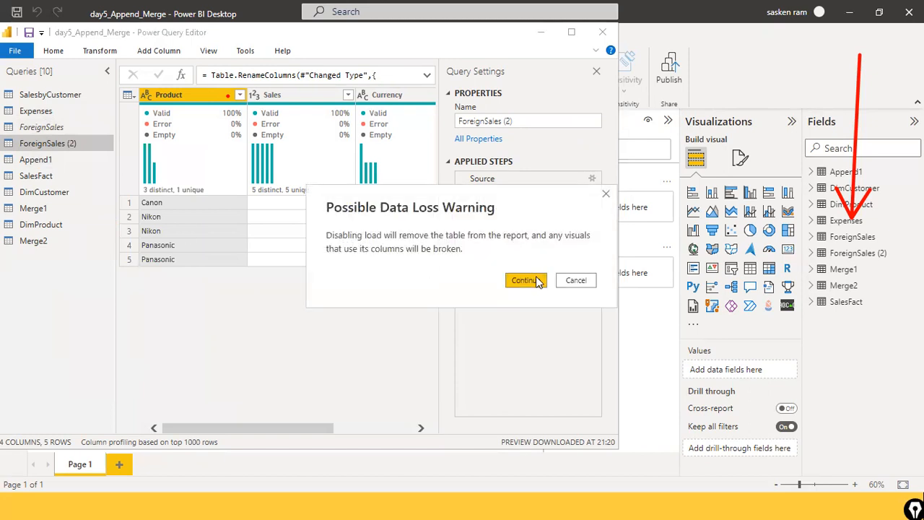
{"action": "left_click", "coordinate": [534, 280]}
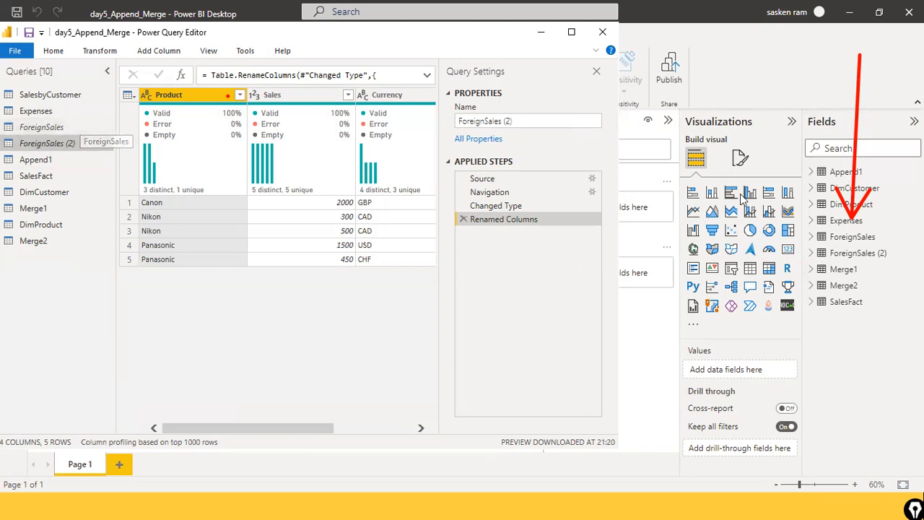
{"action": "left_click", "coordinate": [16, 51]}
{"action": "left_click", "coordinate": [246, 32]}
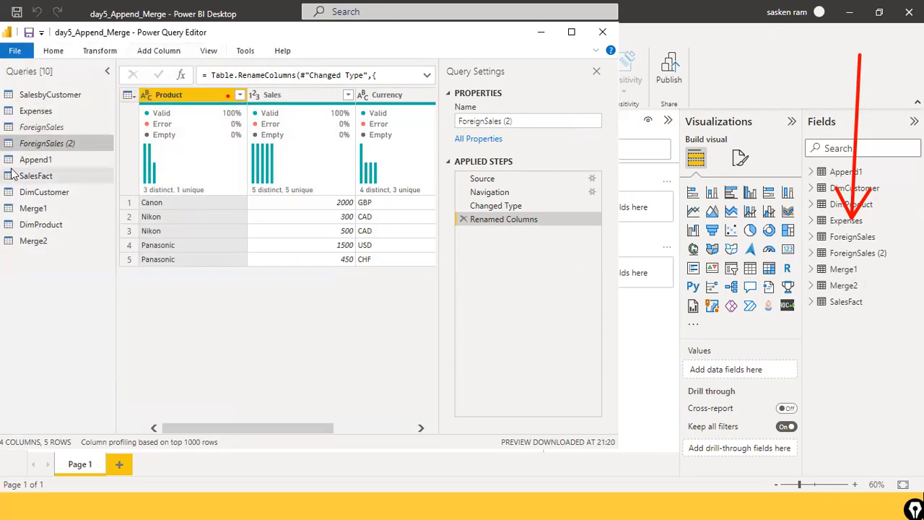
Step: Check the load and refresh options of ForeignSales, close the query editor and apply the changes to the report
{"action": "right_click", "coordinate": [49, 131]}
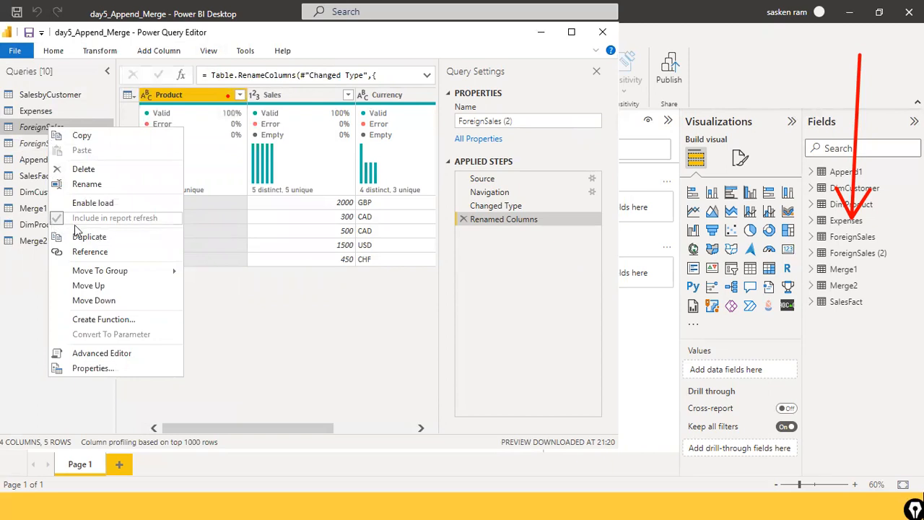
{"action": "left_click", "coordinate": [96, 75]}
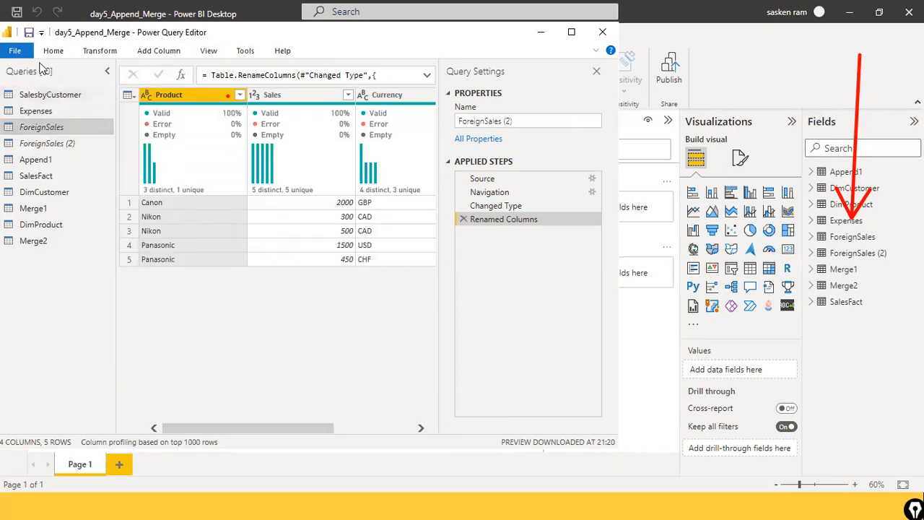
{"action": "left_click", "coordinate": [15, 51]}
{"action": "left_click", "coordinate": [48, 78]}
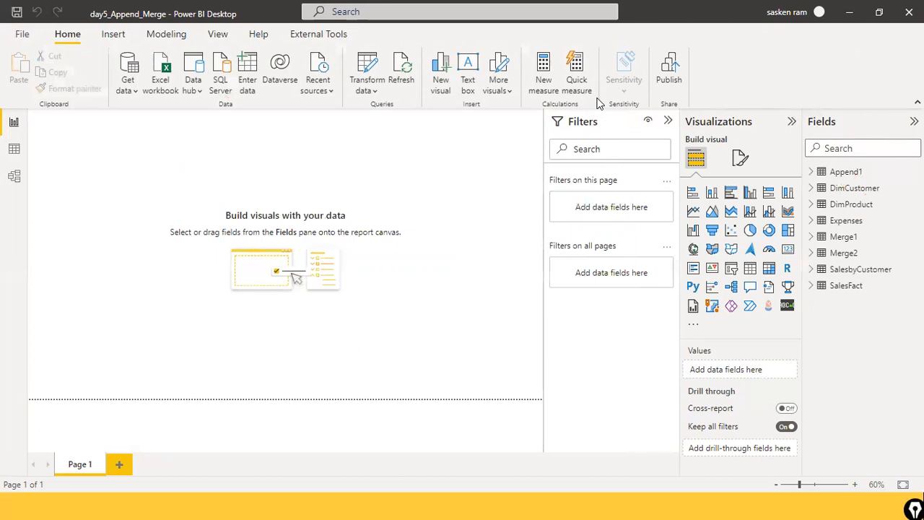
Step: Reopen the query editor and check the Enable load and Include in report refresh options of ForeignSales
{"action": "left_click", "coordinate": [371, 97]}
{"action": "left_click", "coordinate": [377, 116]}
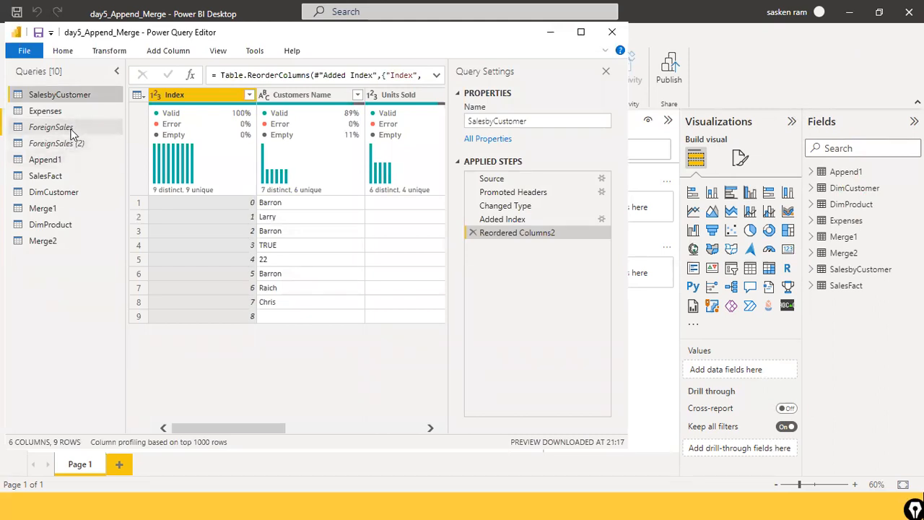
{"action": "right_click", "coordinate": [72, 132]}
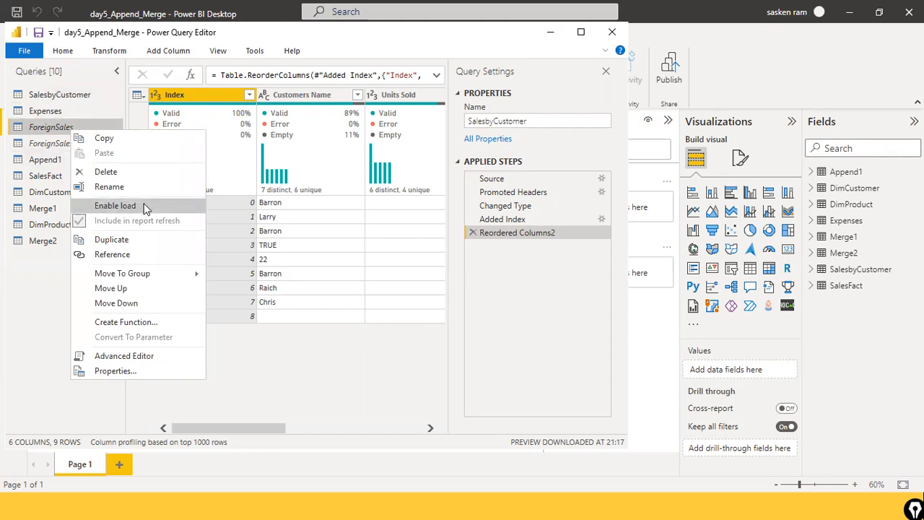
{"action": "left_click", "coordinate": [37, 128]}
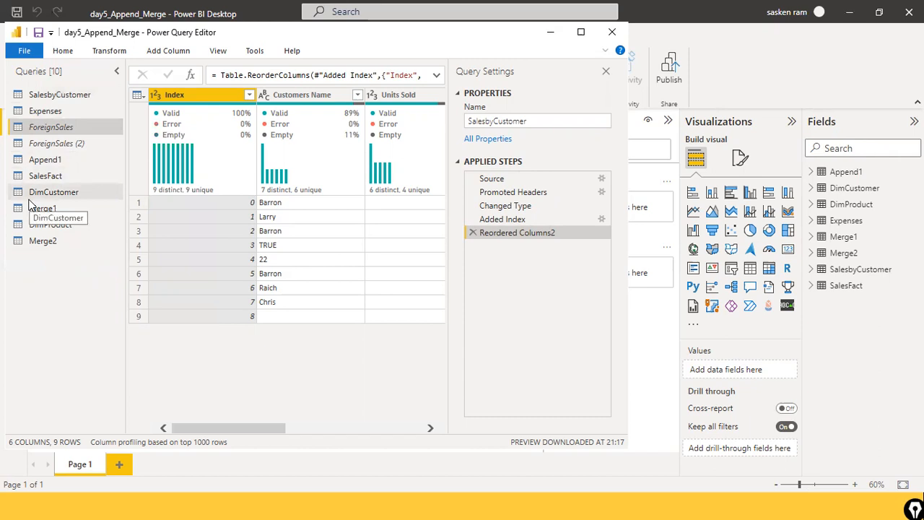
Step: Turn off Include in report refresh for the Append1 query and turn it back on
{"action": "right_click", "coordinate": [65, 161]}
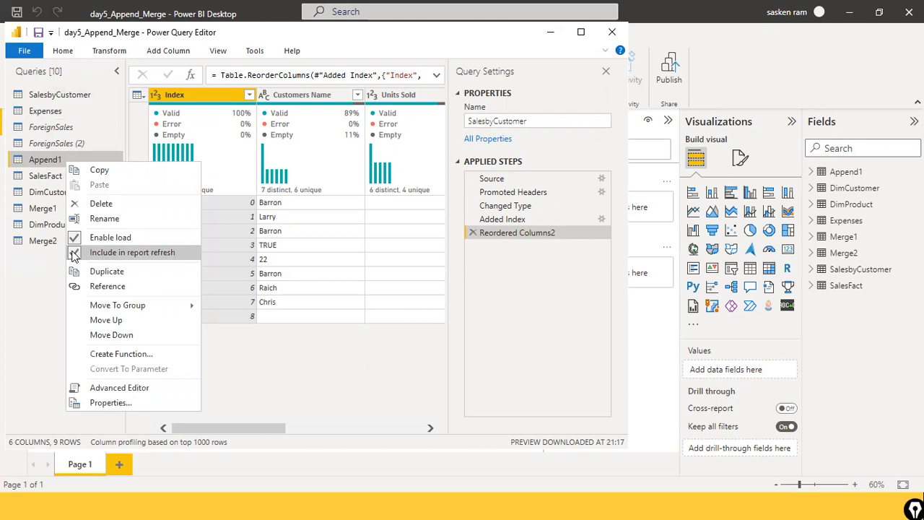
{"action": "left_click", "coordinate": [26, 274]}
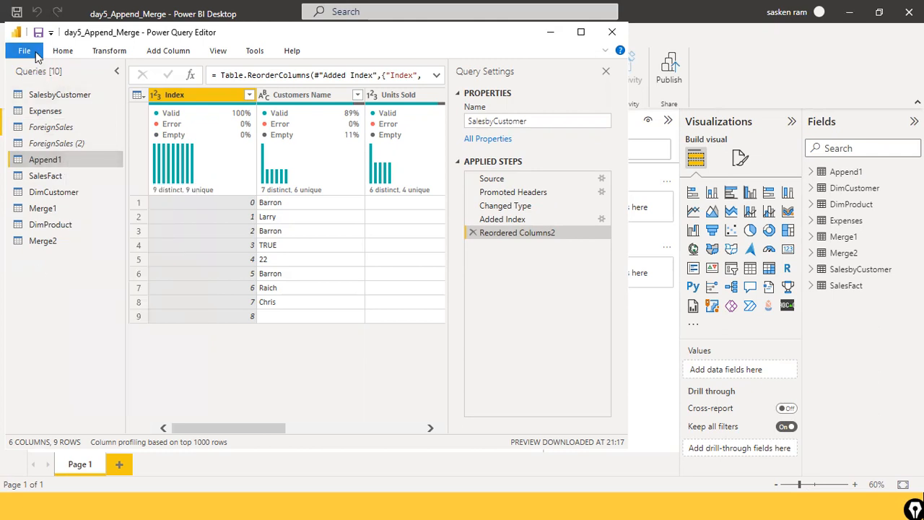
{"action": "right_click", "coordinate": [62, 156]}
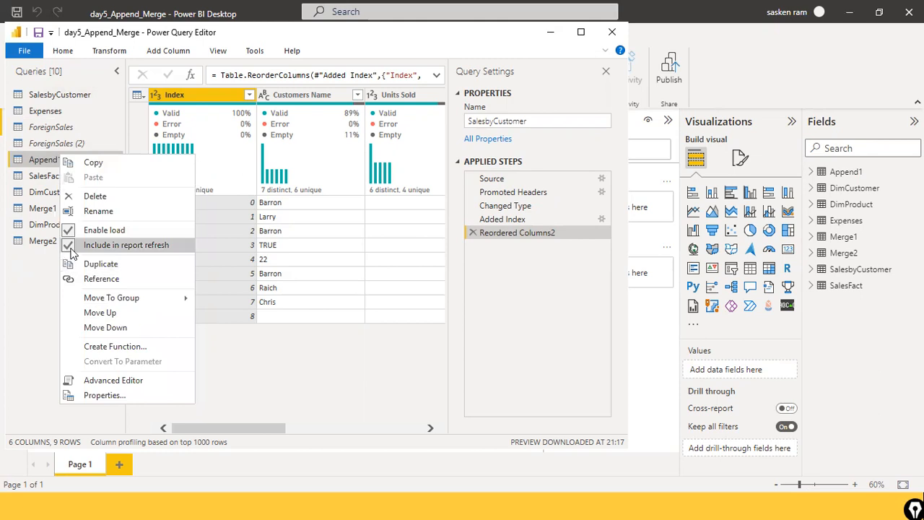
{"action": "left_click", "coordinate": [19, 255]}
{"action": "right_click", "coordinate": [74, 162]}
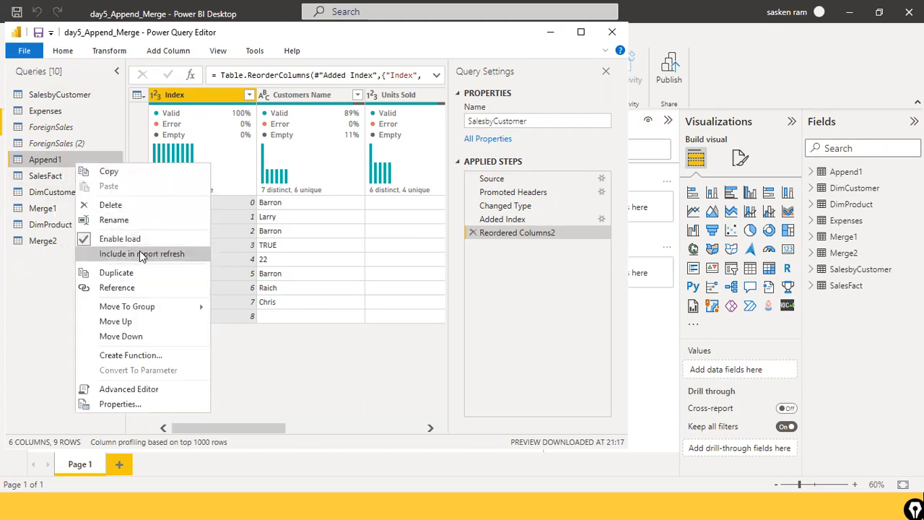
{"action": "left_click", "coordinate": [88, 255]}
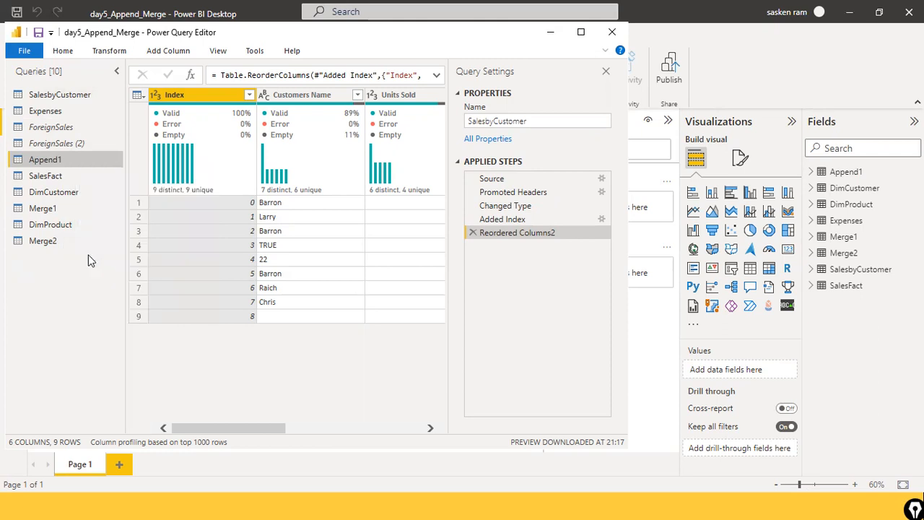
{"action": "right_click", "coordinate": [62, 164]}
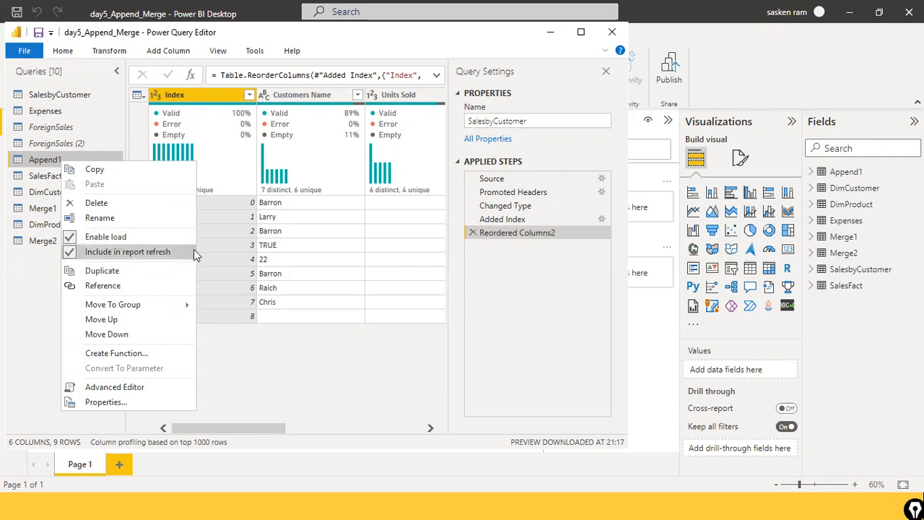
{"action": "left_click", "coordinate": [99, 252]}
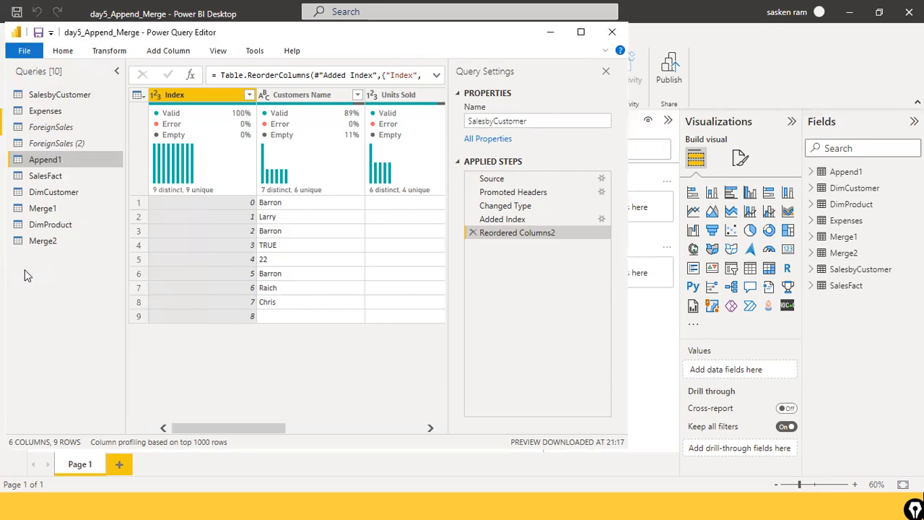
Step: Go to the report, bring the query editor back and recheck the refresh option of ForeignSales
{"action": "left_click", "coordinate": [720, 63]}
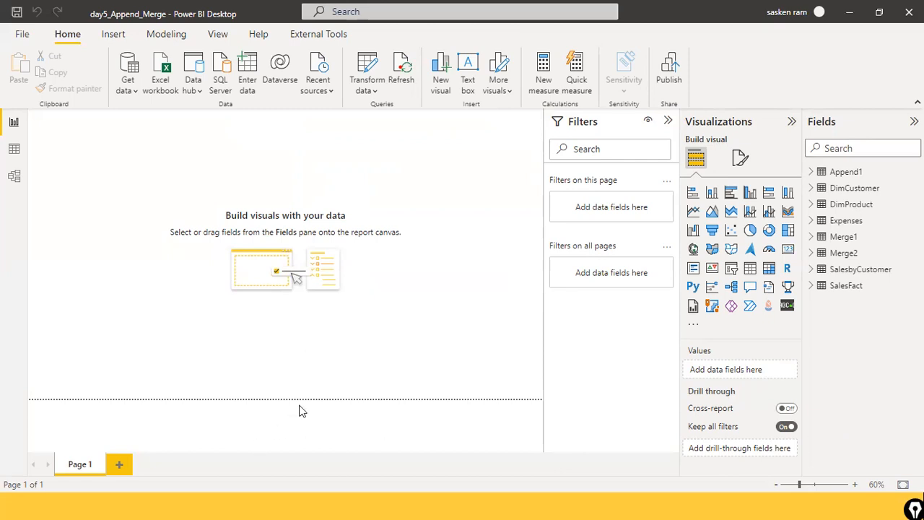
{"action": "left_click", "coordinate": [371, 92]}
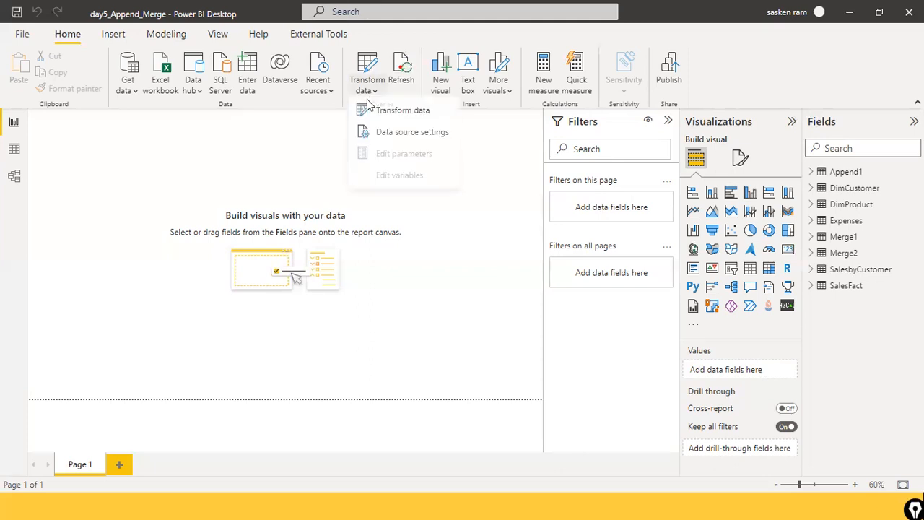
{"action": "left_click", "coordinate": [376, 118]}
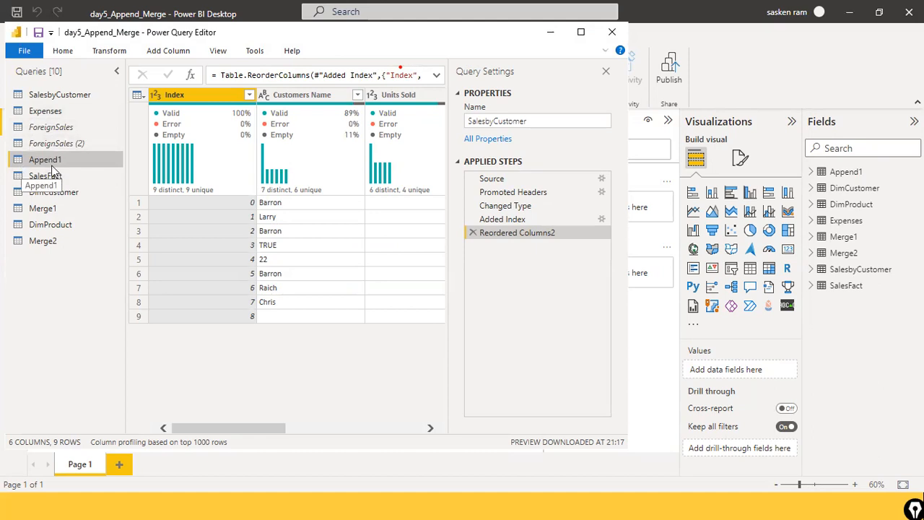
{"action": "right_click", "coordinate": [95, 125]}
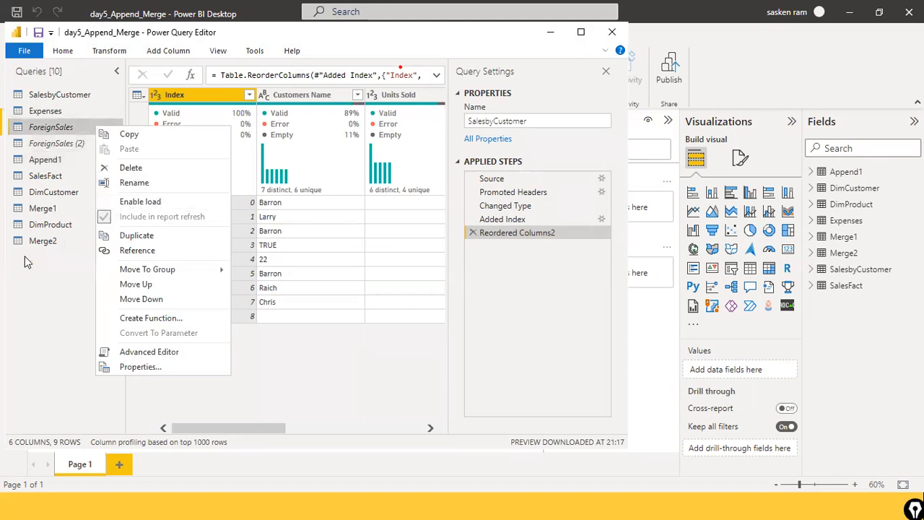
{"action": "left_click", "coordinate": [31, 351]}
Step: Alternate between the report and the query editor to compare the report's table list with the load options of ForeignSales
{"action": "left_click", "coordinate": [770, 68]}
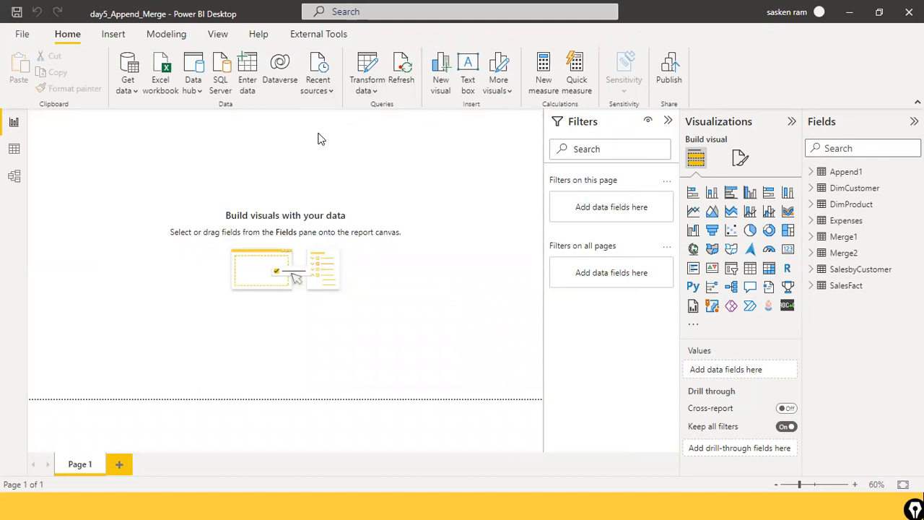
{"action": "key", "text": "alt+Tab"}
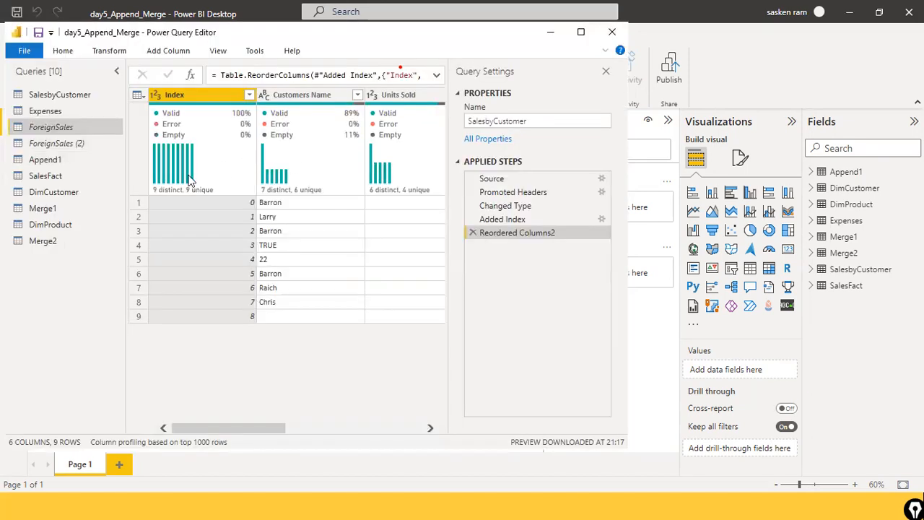
{"action": "right_click", "coordinate": [61, 127]}
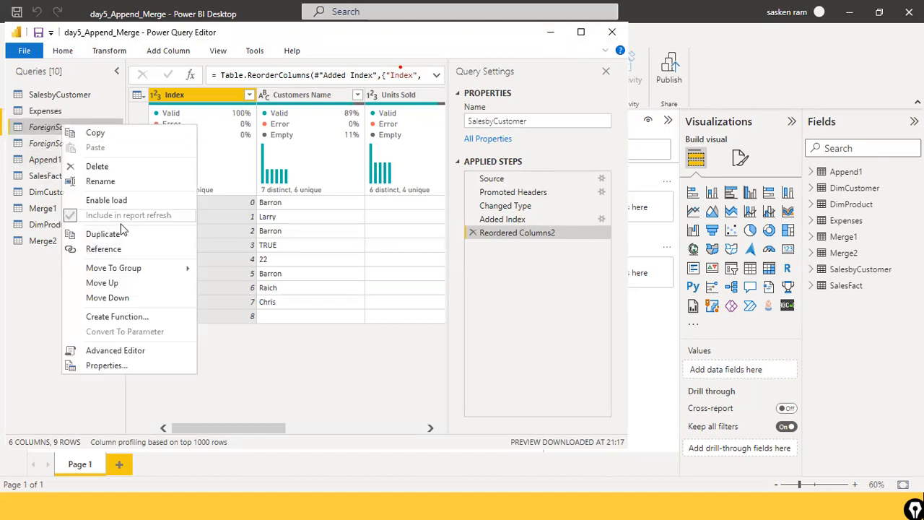
{"action": "key", "text": "alt+Tab"}
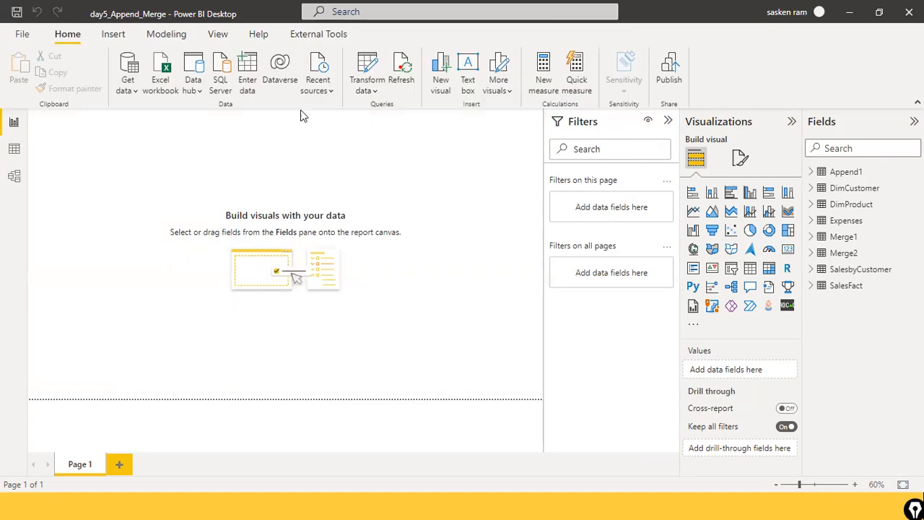
{"action": "key", "text": "alt+Tab"}
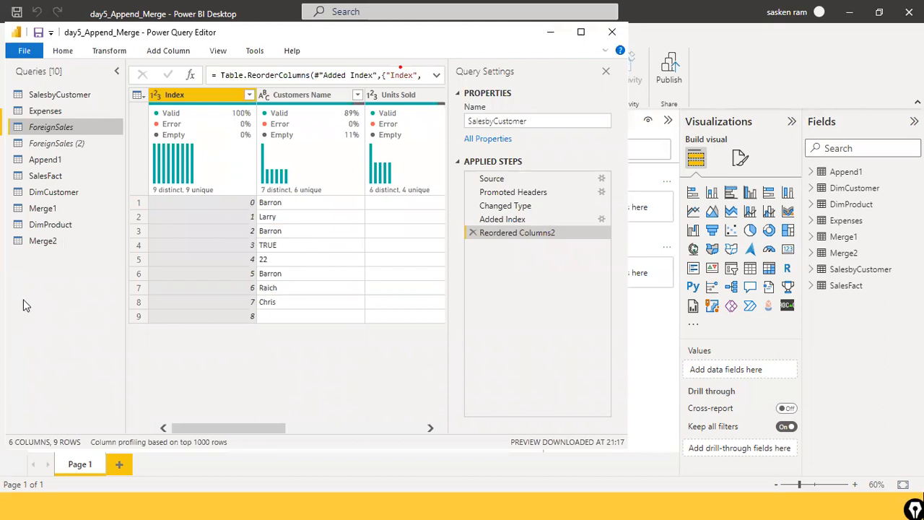
{"action": "key", "text": "alt"}
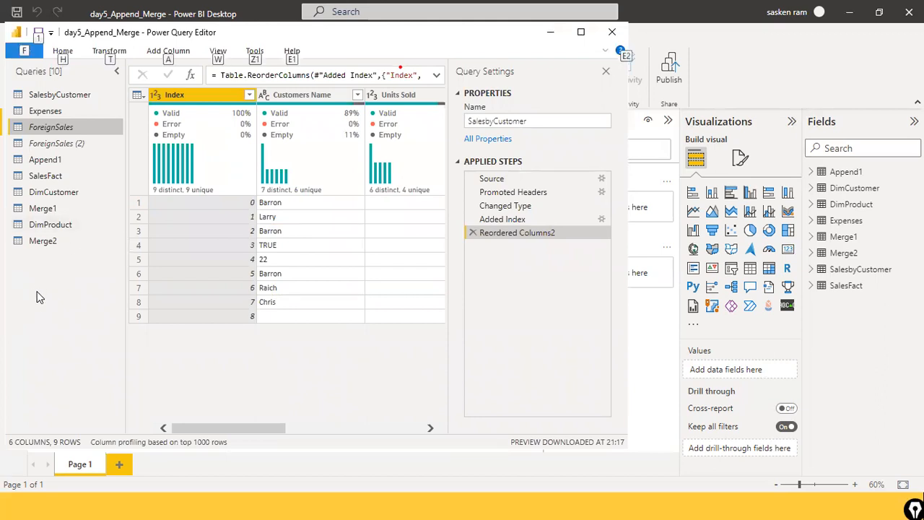
Step: View the DimCustomer and DimProduct queries and refresh the data preview of DimProduct
{"action": "left_click", "coordinate": [49, 225]}
{"action": "left_click", "coordinate": [66, 195]}
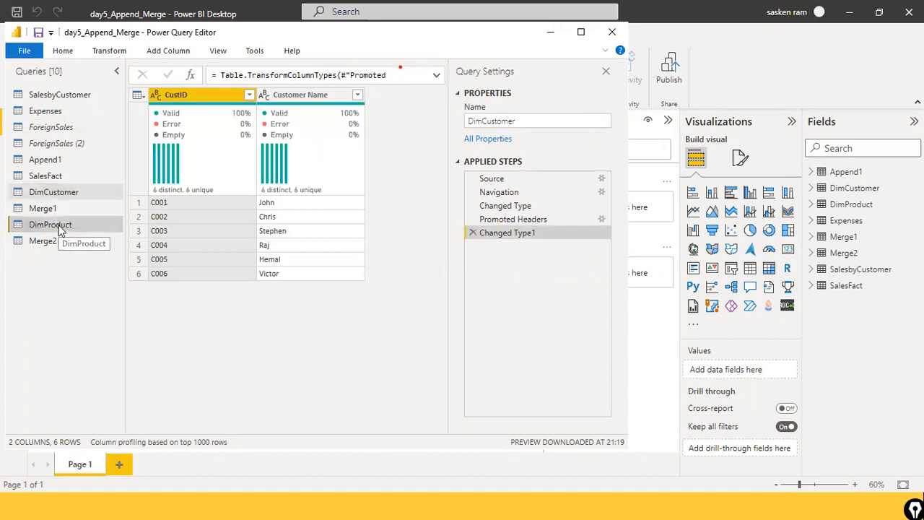
{"action": "left_click", "coordinate": [60, 230]}
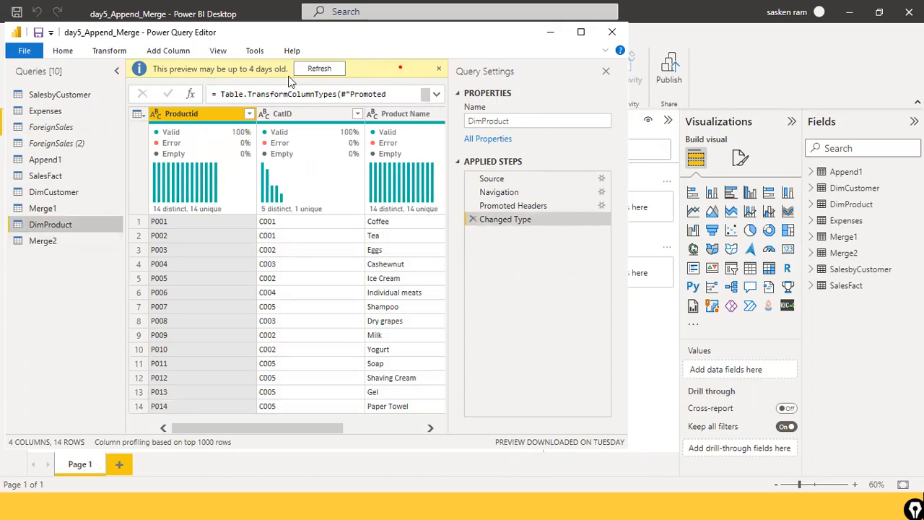
{"action": "left_click", "coordinate": [319, 69]}
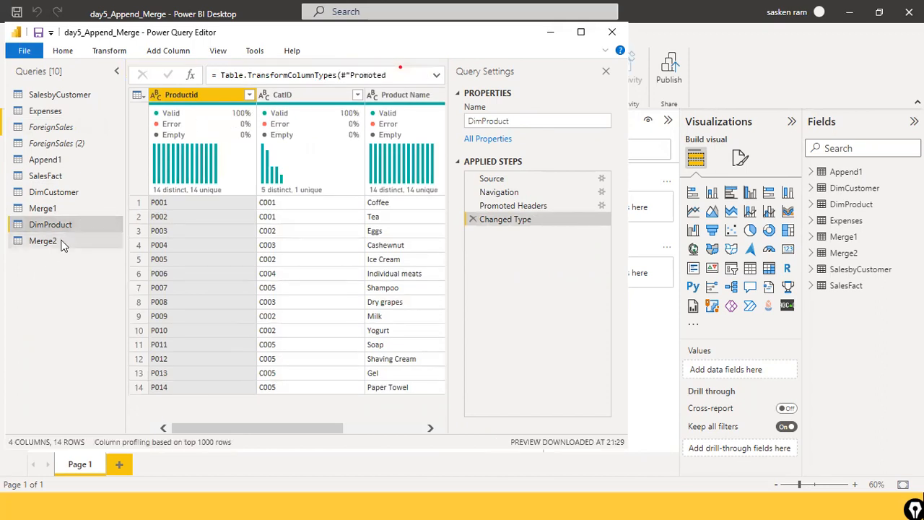
{"action": "mouse_move", "coordinate": [298, 185]}
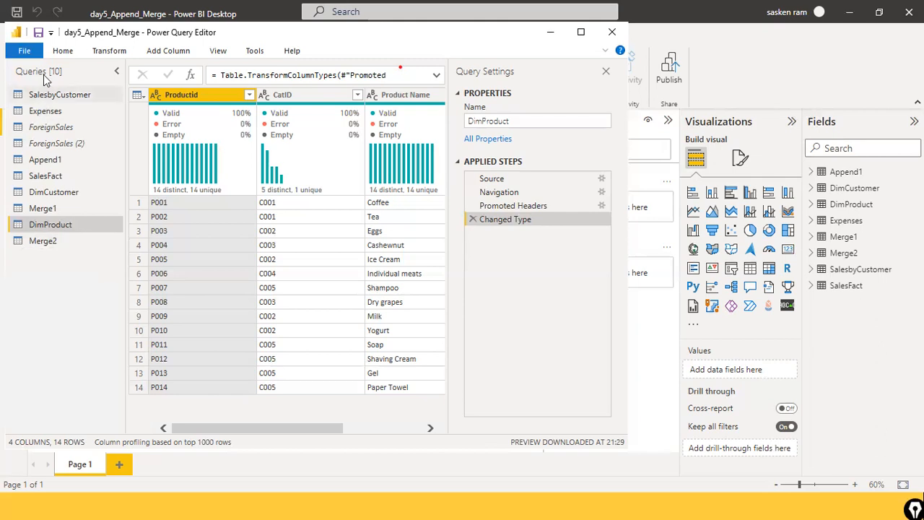
Step: Return to the report and refresh all its data, looking through the list of queries in the Refresh dialog
{"action": "left_click", "coordinate": [25, 52]}
{"action": "key", "text": "Escape"}
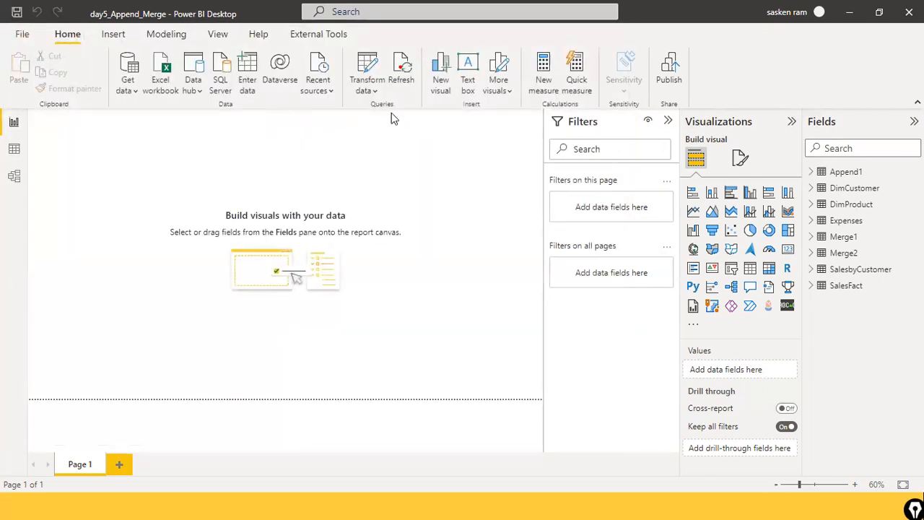
{"action": "left_click", "coordinate": [403, 75]}
{"action": "left_click", "coordinate": [398, 78]}
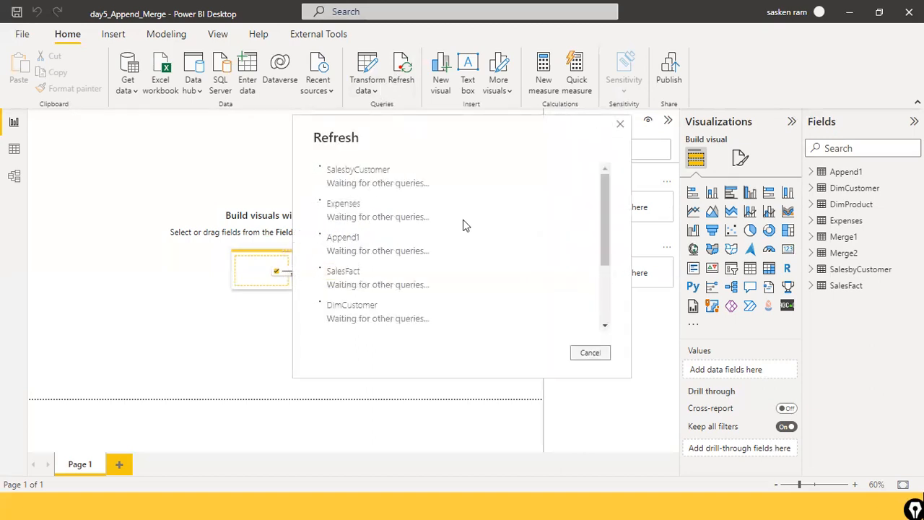
{"action": "scroll", "coordinate": [463, 219], "scroll_direction": "down", "scroll_amount": 3}
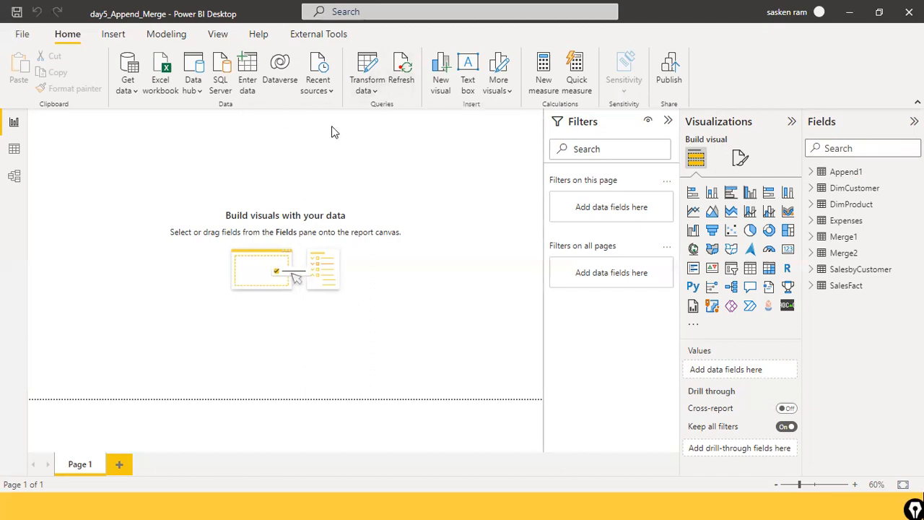
Step: Reopen the query editor, turn off Include in report refresh for SalesFact and check the load and refresh options of Merge1
{"action": "left_click", "coordinate": [367, 88]}
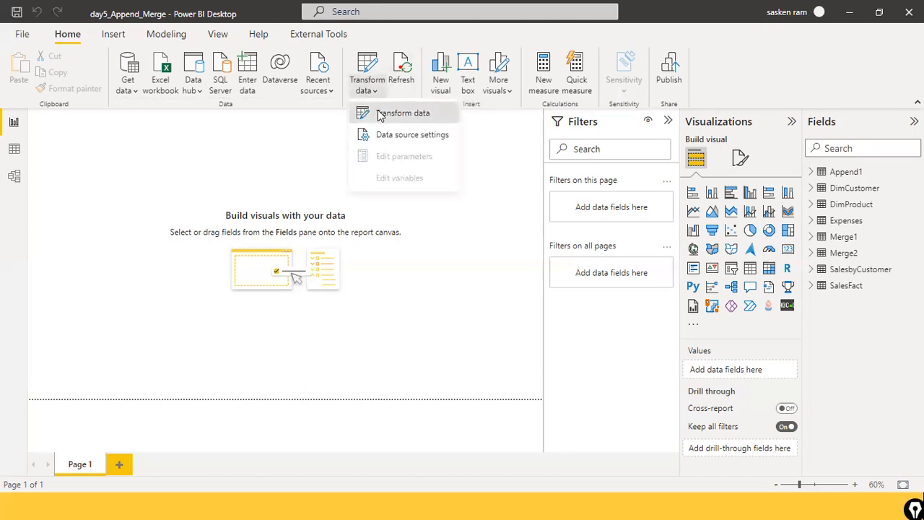
{"action": "left_click", "coordinate": [380, 115]}
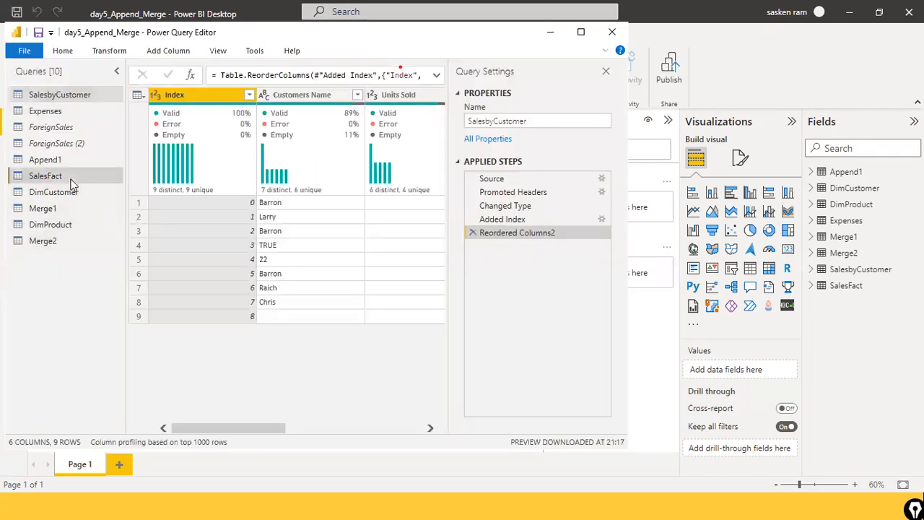
{"action": "right_click", "coordinate": [72, 184]}
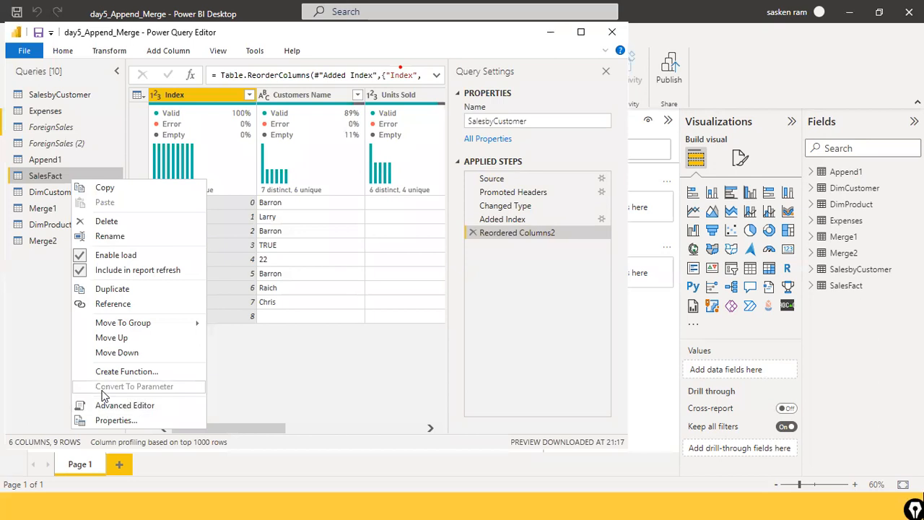
{"action": "left_click", "coordinate": [85, 270]}
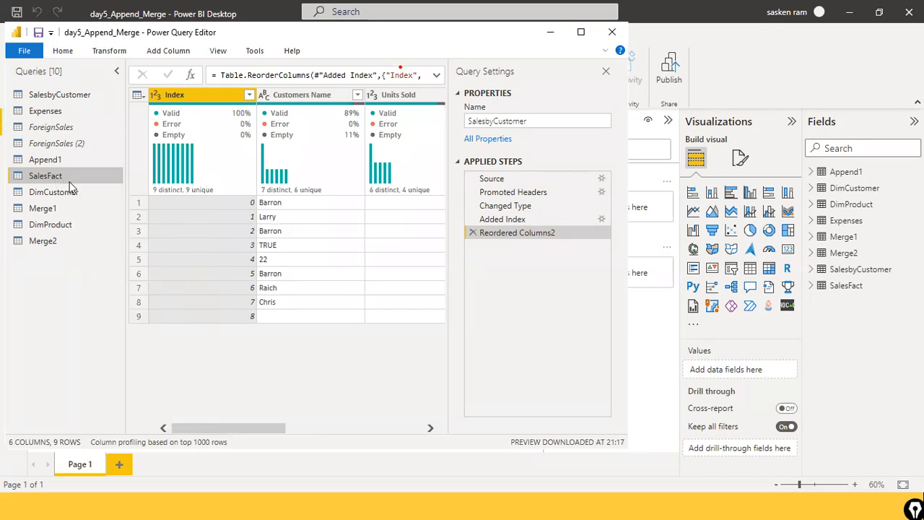
{"action": "right_click", "coordinate": [50, 209]}
{"action": "left_click", "coordinate": [8, 309]}
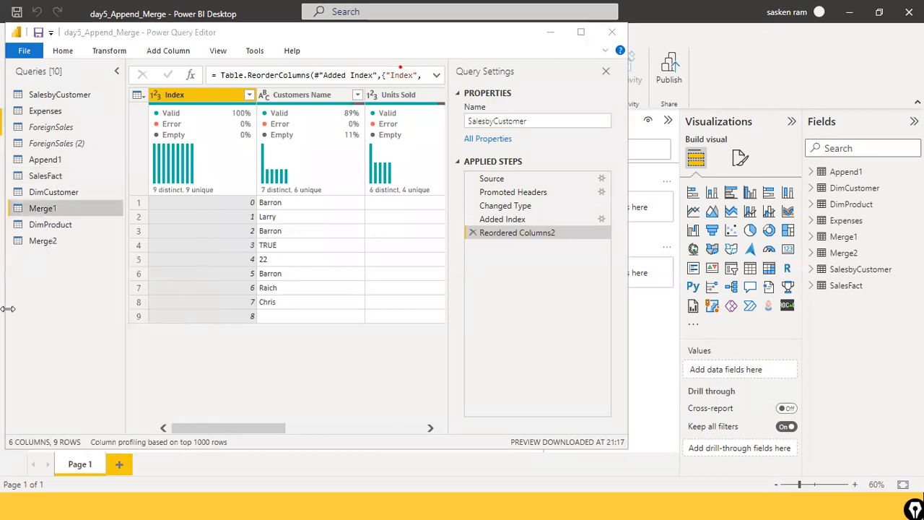
Step: Turn off Include in report refresh for DimProduct and check the load and refresh options of ForeignSales
{"action": "right_click", "coordinate": [65, 226]}
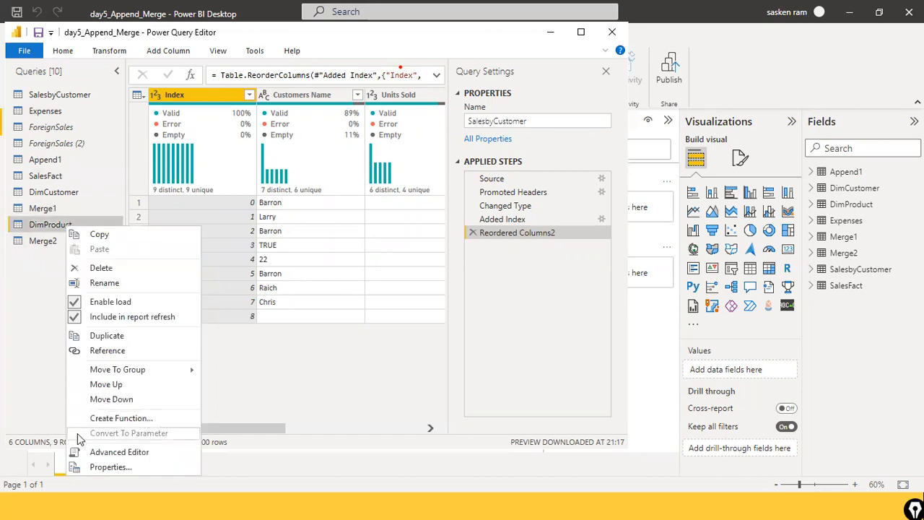
{"action": "left_click", "coordinate": [74, 318]}
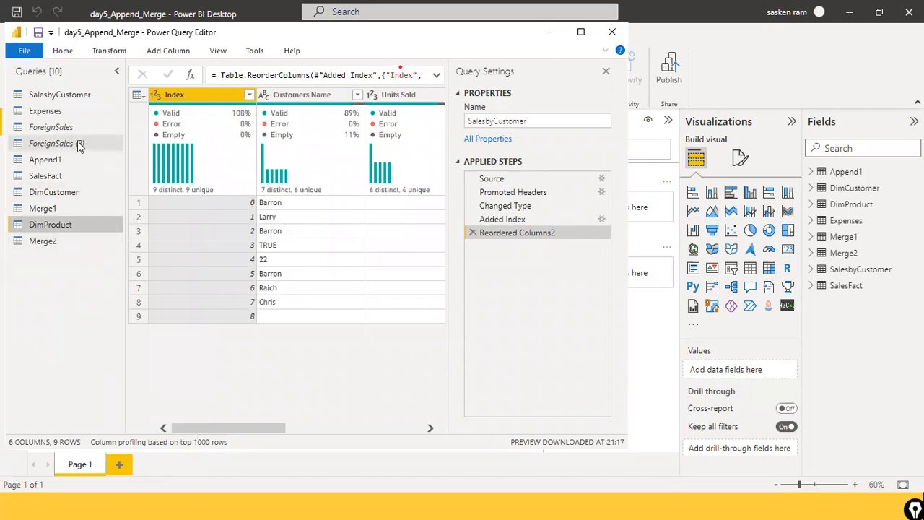
{"action": "right_click", "coordinate": [50, 130]}
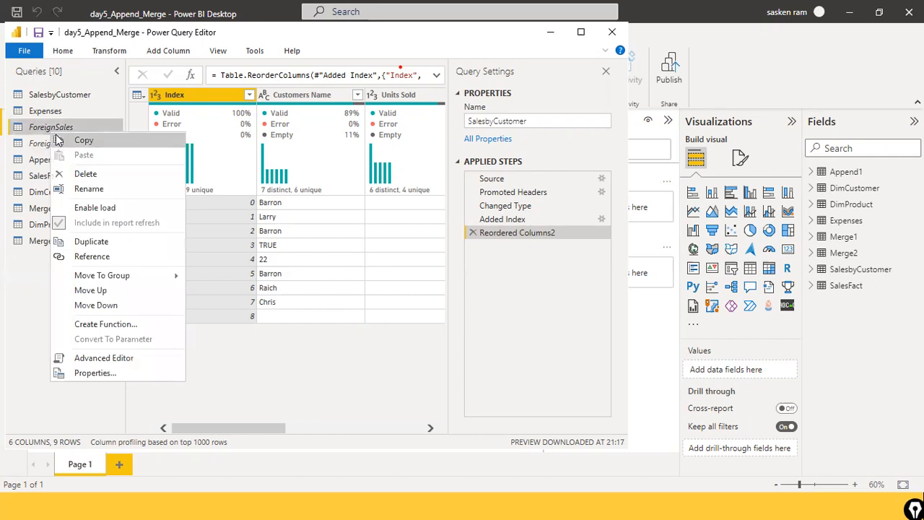
{"action": "left_click", "coordinate": [102, 77]}
Step: Disable load for the SalesbyCustomer and Expenses queries, accepting the removal of their tables from the report
{"action": "right_click", "coordinate": [75, 94]}
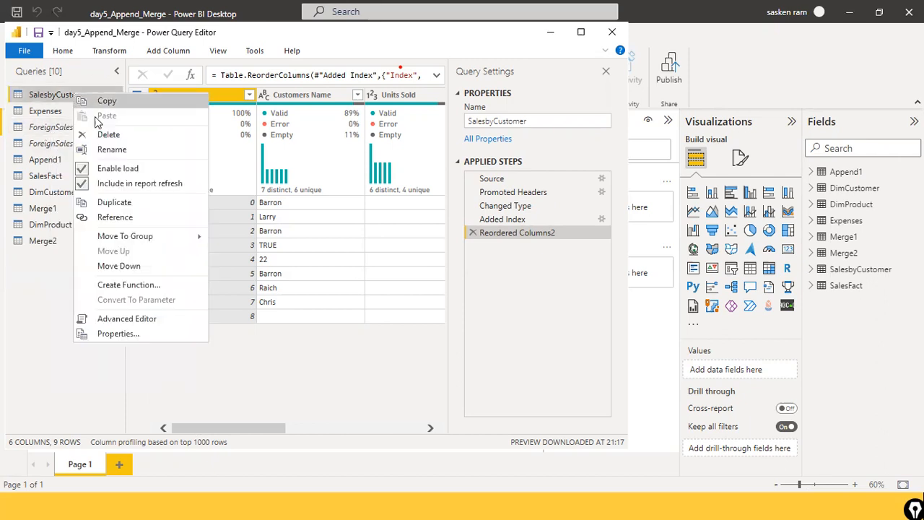
{"action": "left_click", "coordinate": [106, 173]}
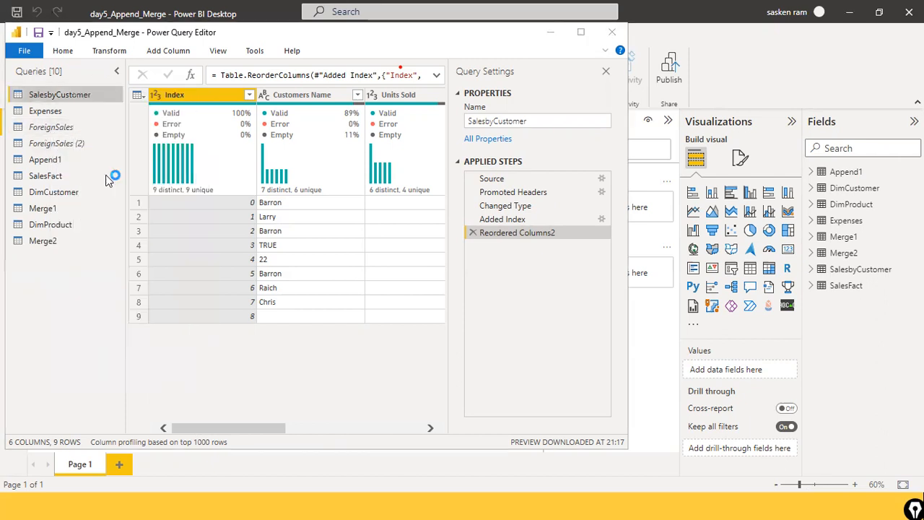
{"action": "left_click", "coordinate": [517, 281]}
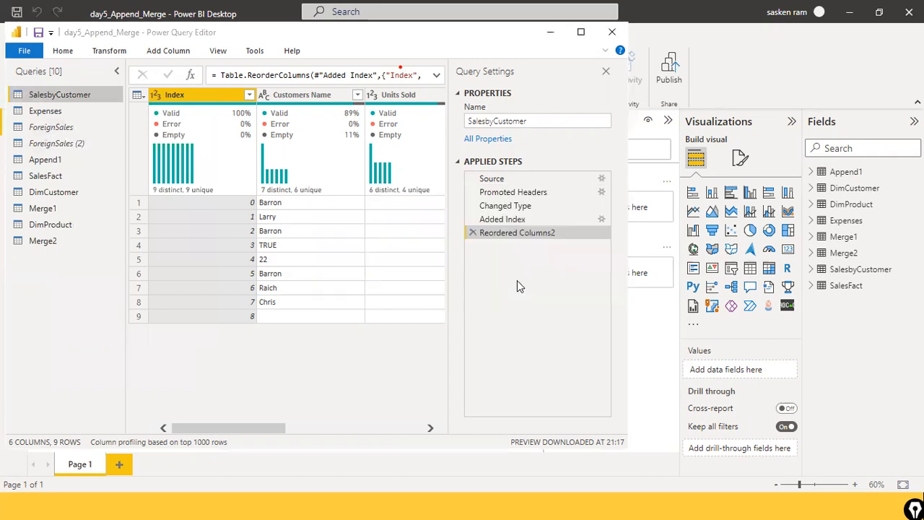
{"action": "left_click", "coordinate": [46, 109]}
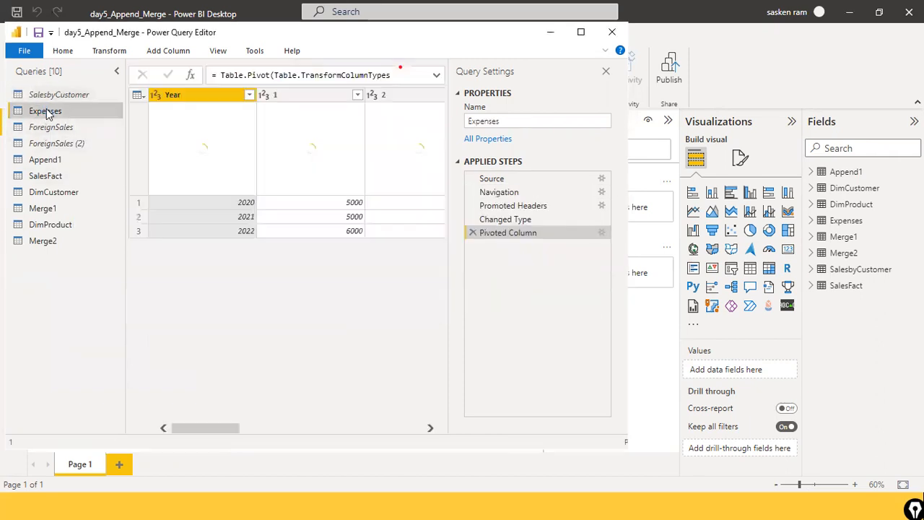
{"action": "right_click", "coordinate": [46, 108]}
{"action": "left_click", "coordinate": [91, 184]}
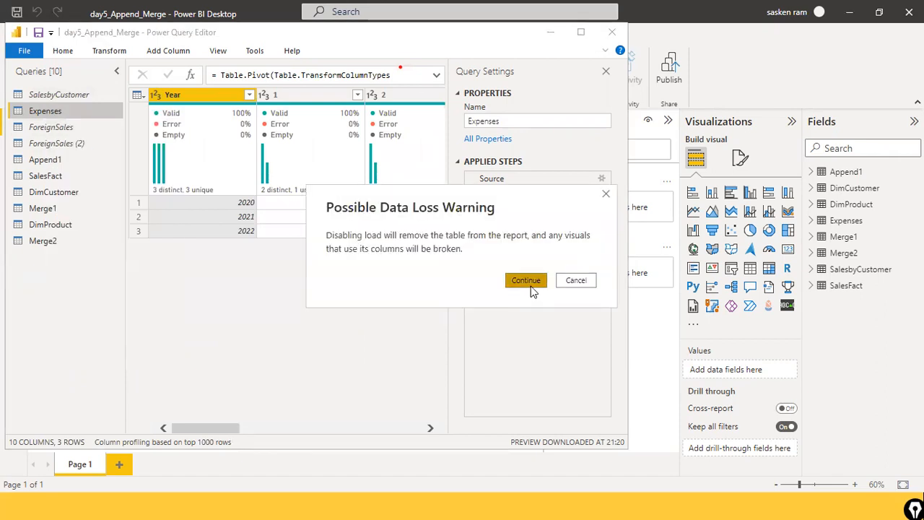
{"action": "left_click", "coordinate": [531, 285]}
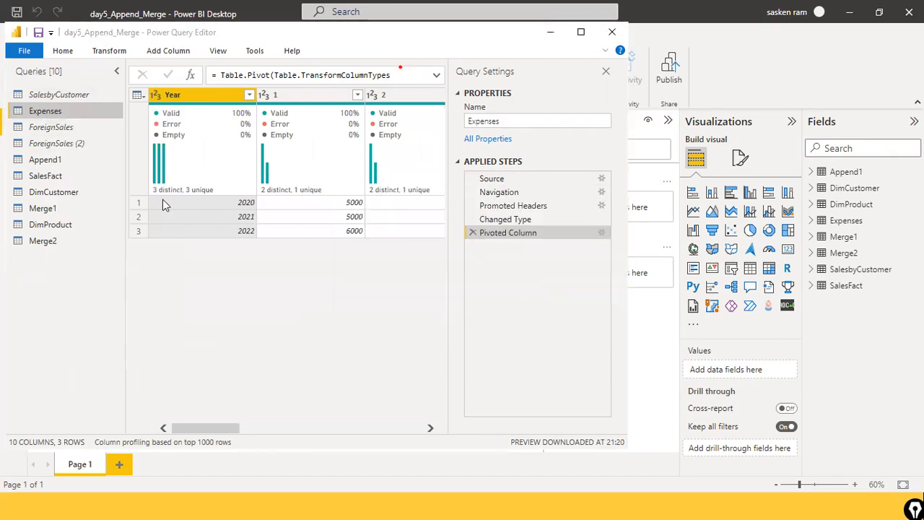
Step: Compare the Enable load and Include in report refresh options of the SalesFact, DimCustomer and DimProduct queries
{"action": "right_click", "coordinate": [70, 176]}
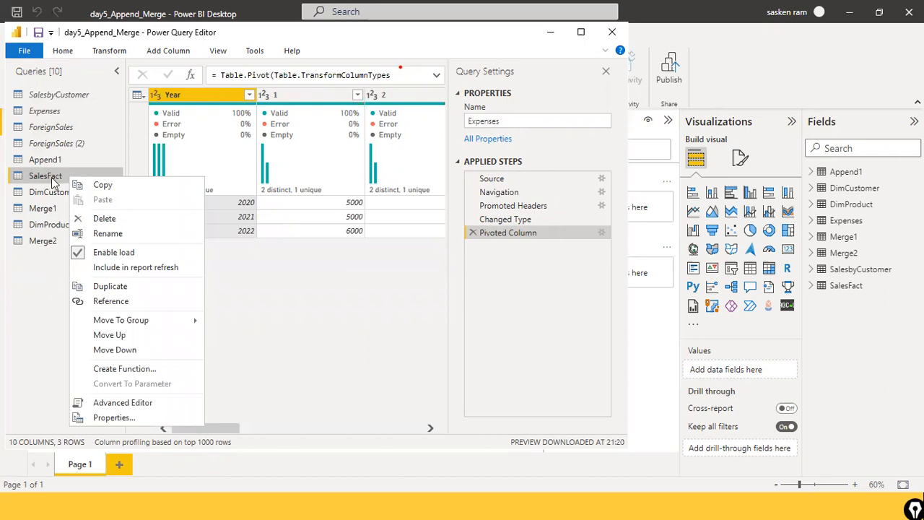
{"action": "left_click", "coordinate": [3, 310]}
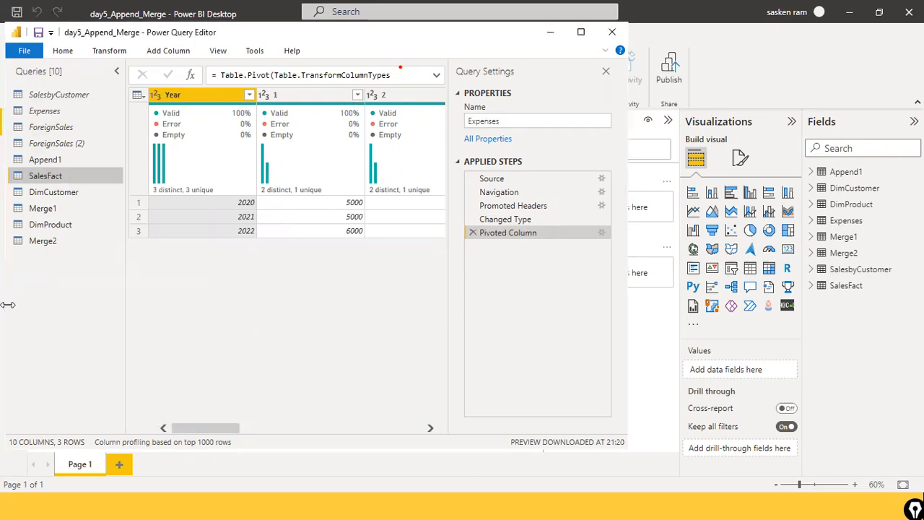
{"action": "right_click", "coordinate": [75, 194]}
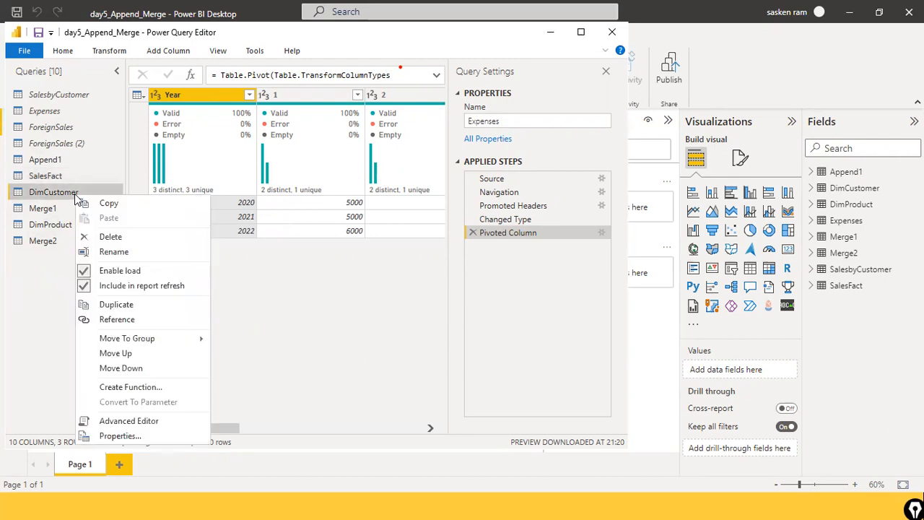
{"action": "left_click", "coordinate": [46, 174]}
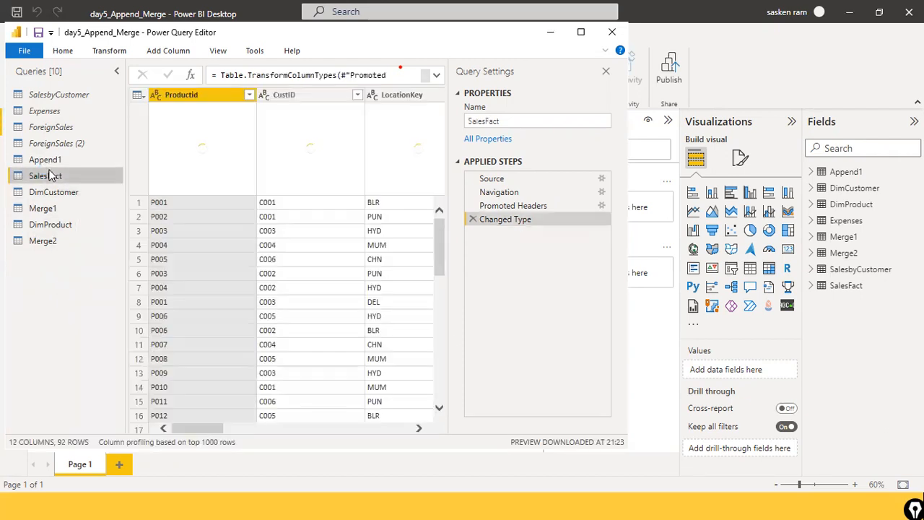
{"action": "right_click", "coordinate": [50, 175]}
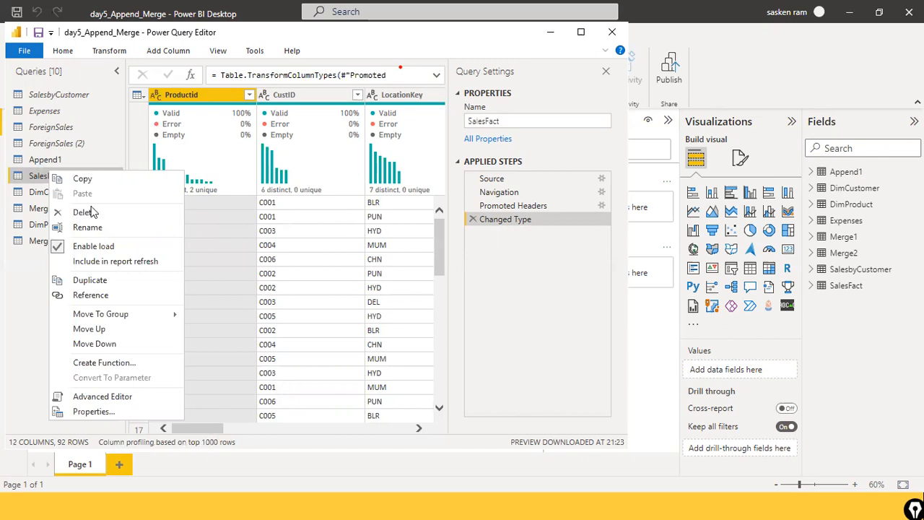
{"action": "left_click", "coordinate": [9, 279]}
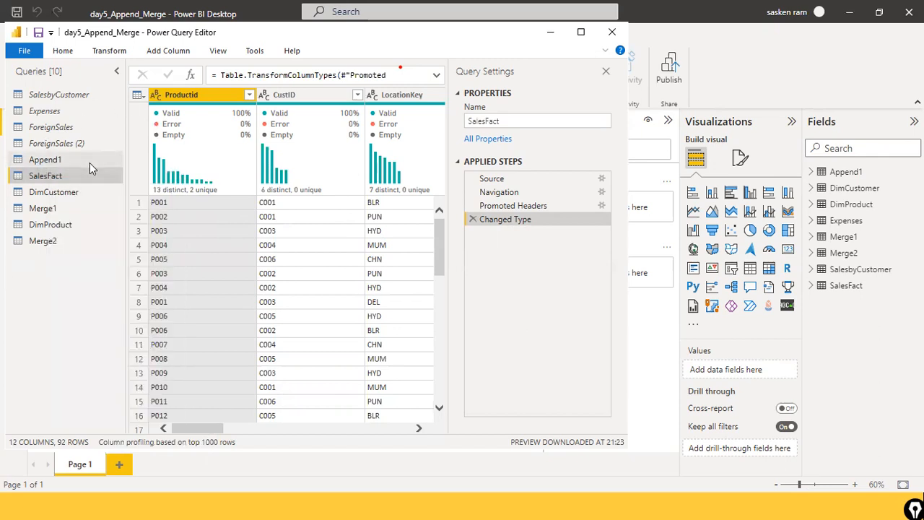
{"action": "right_click", "coordinate": [63, 192]}
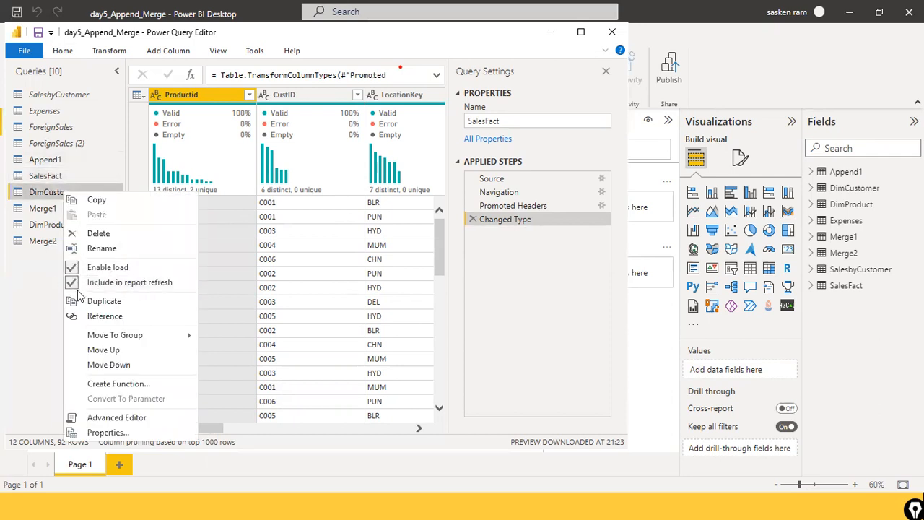
{"action": "left_click", "coordinate": [94, 286]}
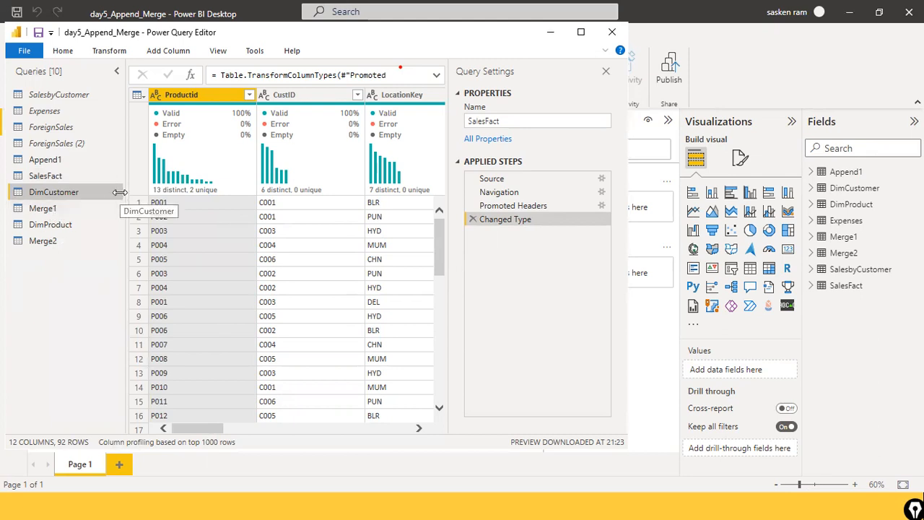
{"action": "right_click", "coordinate": [66, 226]}
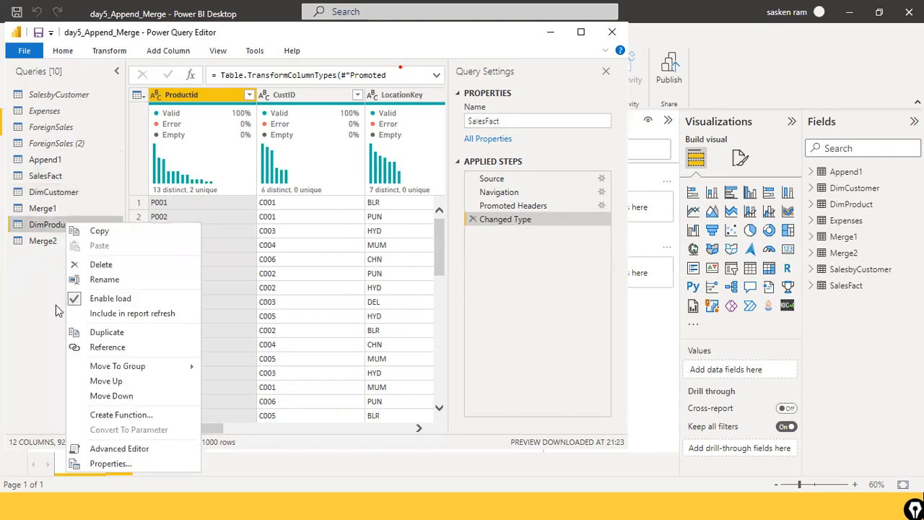
{"action": "left_click", "coordinate": [35, 293]}
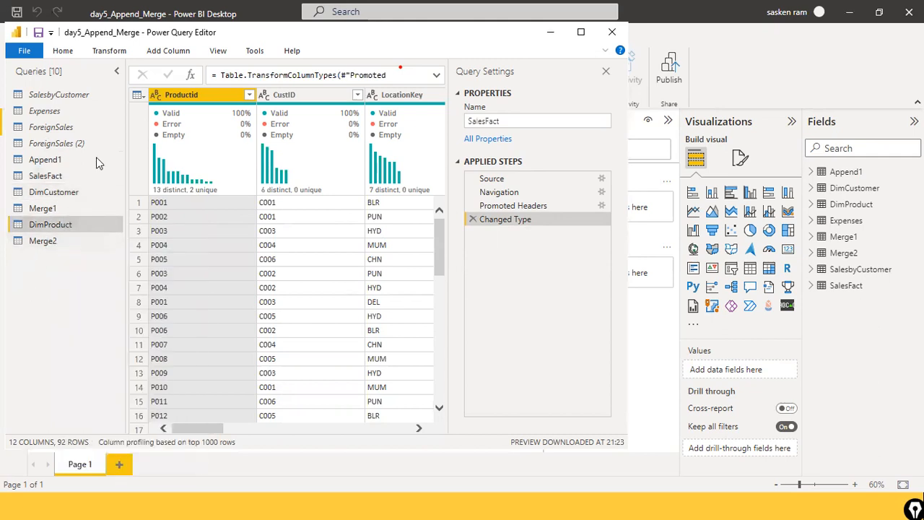
Step: Close the query editor and apply the pending query changes to the report
{"action": "left_click", "coordinate": [16, 54]}
{"action": "left_click", "coordinate": [41, 66]}
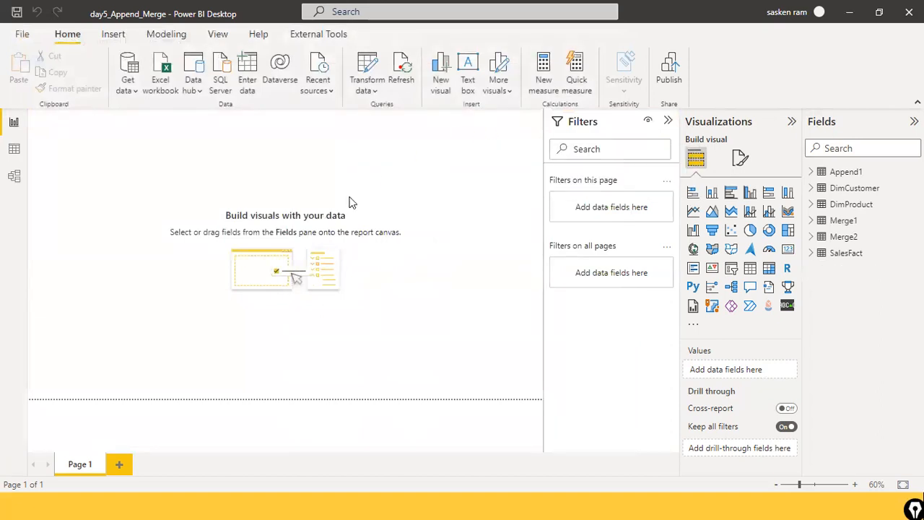
{"action": "left_click", "coordinate": [370, 84]}
{"action": "left_click", "coordinate": [406, 75]}
{"action": "left_click", "coordinate": [370, 96]}
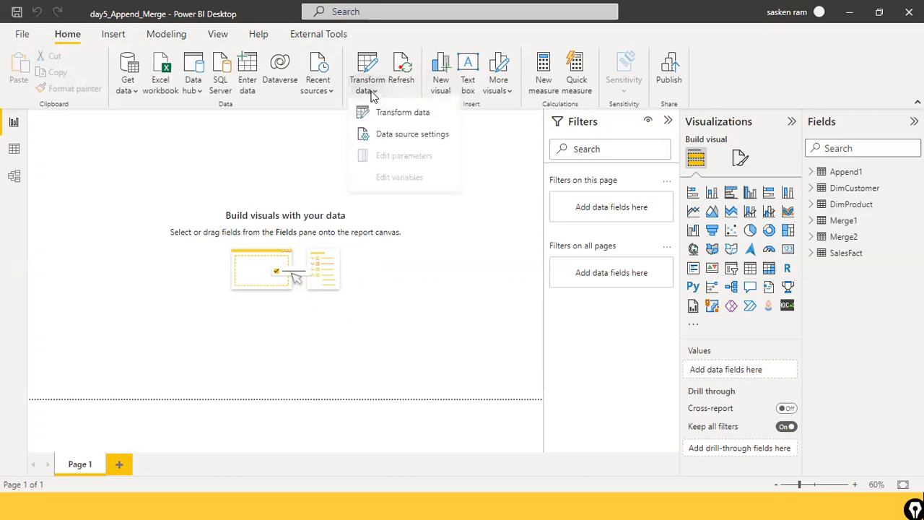
{"action": "left_click", "coordinate": [183, 163]}
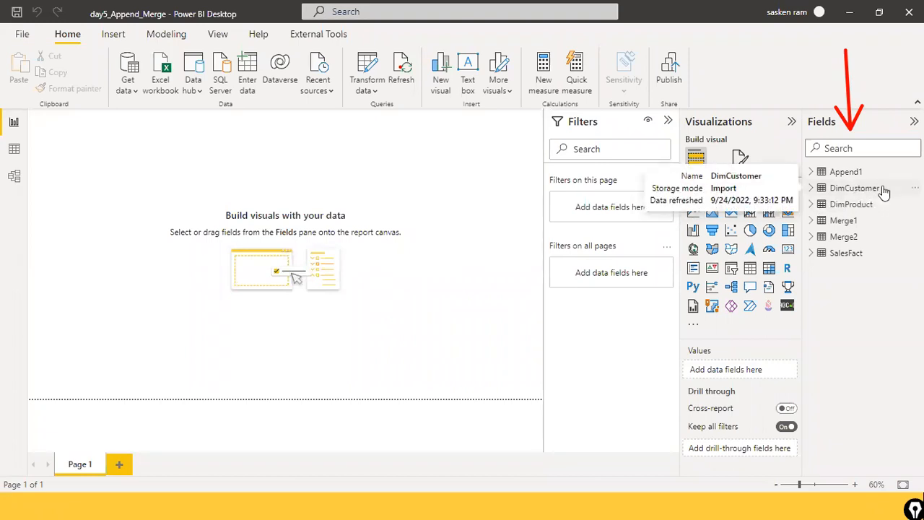
Step: Reopen the query editor, disable load for DimCustomer despite the data loss warning, and apply the change to the report
{"action": "left_click", "coordinate": [365, 91]}
{"action": "left_click", "coordinate": [393, 112]}
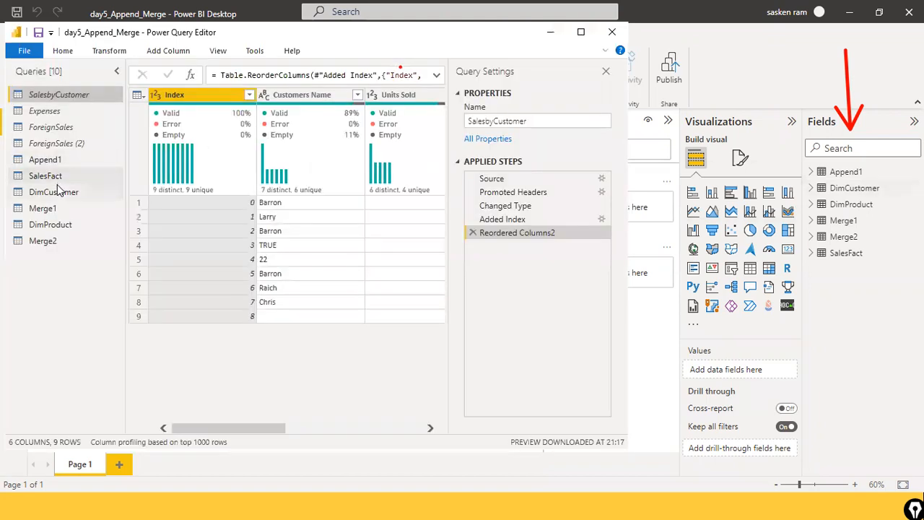
{"action": "right_click", "coordinate": [57, 192]}
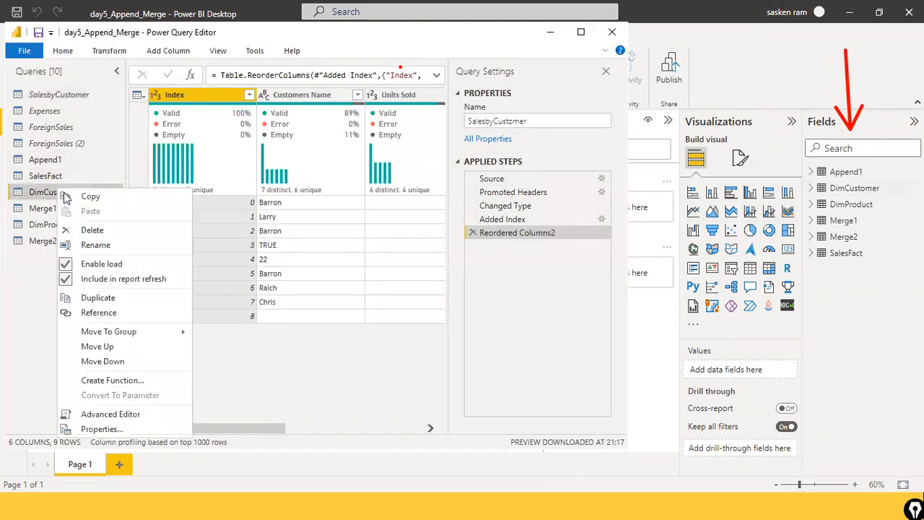
{"action": "left_click", "coordinate": [69, 264]}
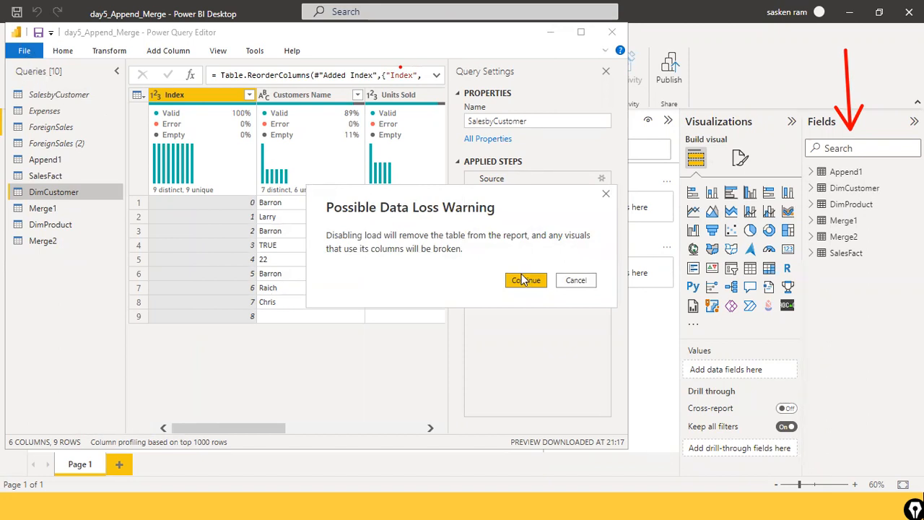
{"action": "left_click", "coordinate": [522, 280]}
{"action": "left_click", "coordinate": [24, 51]}
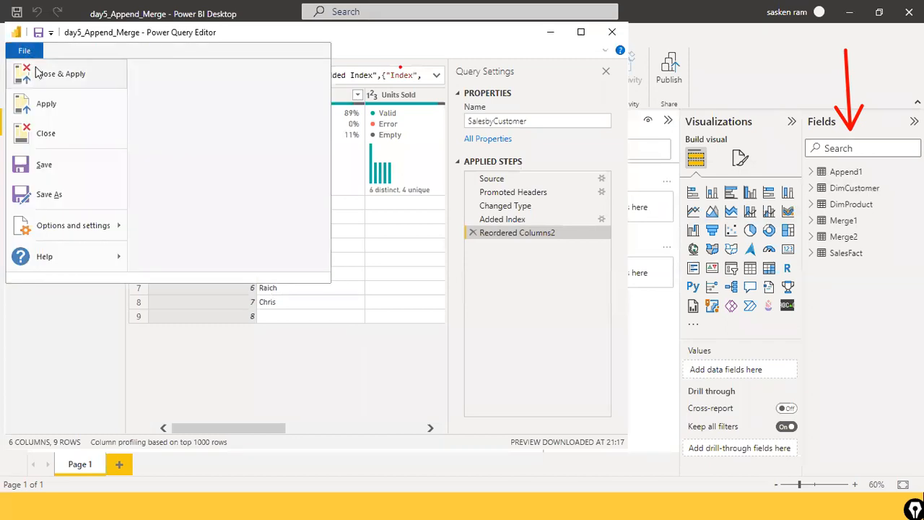
{"action": "left_click", "coordinate": [38, 73]}
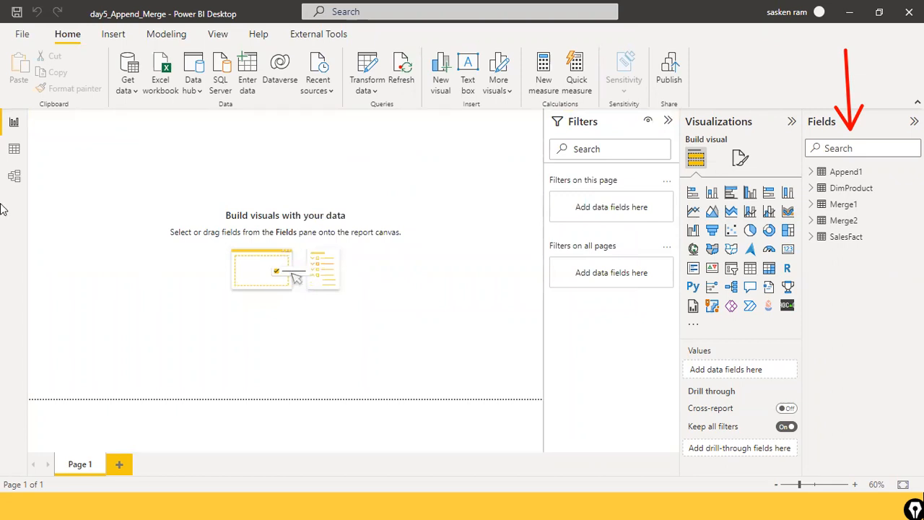
Step: Look through the table cards in the model view to see which tables are loaded, and return to the report view
{"action": "left_click", "coordinate": [14, 179]}
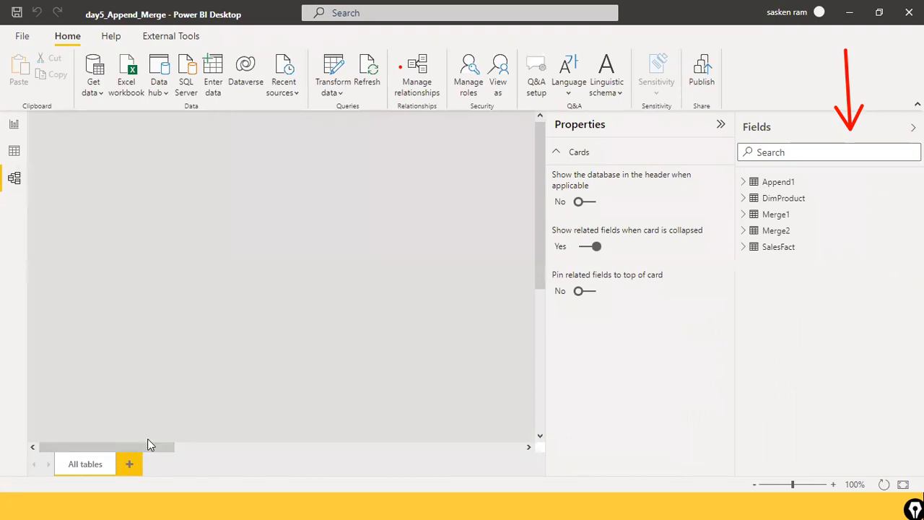
{"action": "left_click_drag", "start_coordinate": [170, 448], "coordinate": [337, 444]}
{"action": "scroll", "coordinate": [362, 303], "scroll_direction": "down", "scroll_amount": 3}
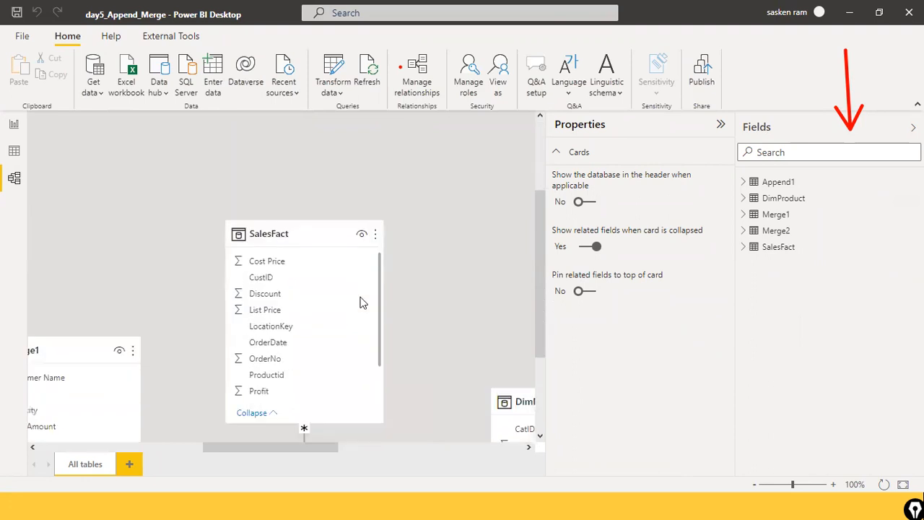
{"action": "scroll", "coordinate": [363, 303], "scroll_direction": "down", "scroll_amount": 2}
{"action": "left_click_drag", "start_coordinate": [271, 448], "coordinate": [396, 437]}
{"action": "scroll", "coordinate": [288, 332], "scroll_direction": "up", "scroll_amount": 1}
{"action": "scroll", "coordinate": [396, 322], "scroll_direction": "down", "scroll_amount": 1}
{"action": "scroll", "coordinate": [396, 322], "scroll_direction": "up", "scroll_amount": 2}
{"action": "scroll", "coordinate": [397, 322], "scroll_direction": "up", "scroll_amount": 2}
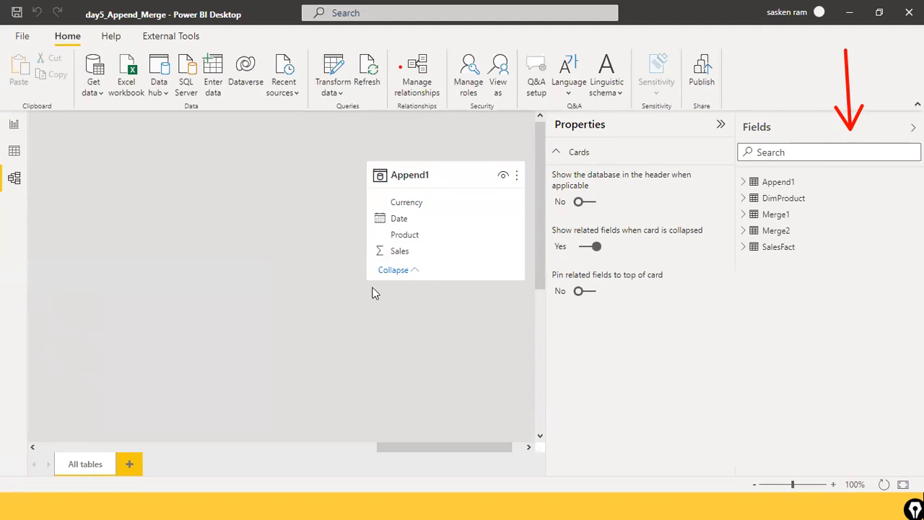
{"action": "left_click", "coordinate": [20, 127]}
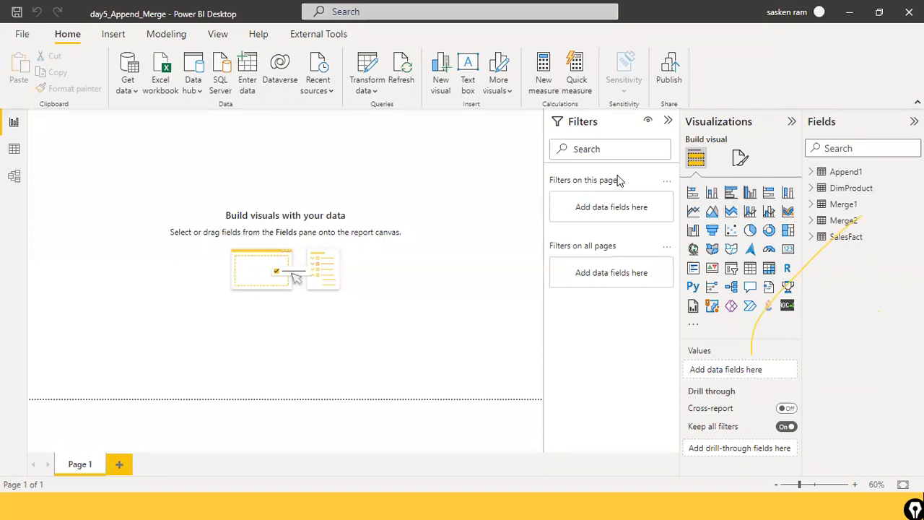
{"action": "key", "text": "alt+Tab"}
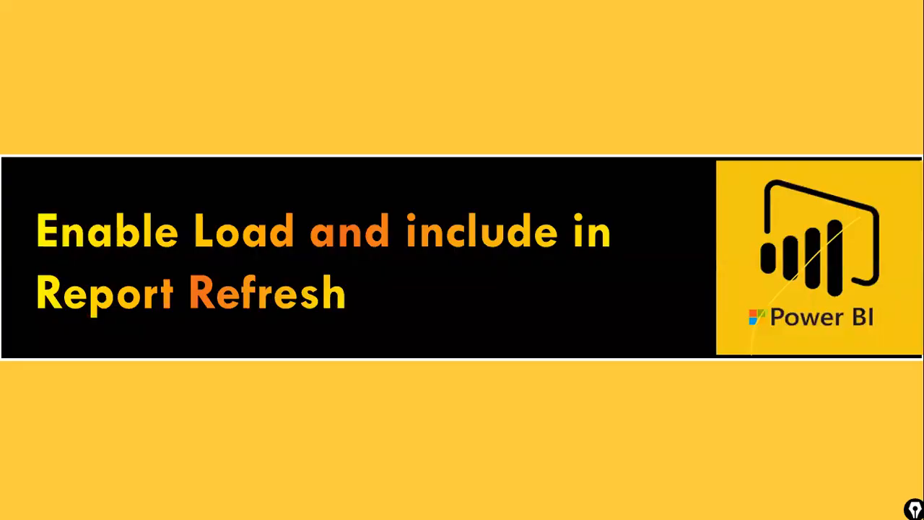
{"action": "key", "text": "Right"}
{"action": "key", "text": "Right"}
{"action": "key", "text": "Right"}
{"action": "key", "text": "Right"}
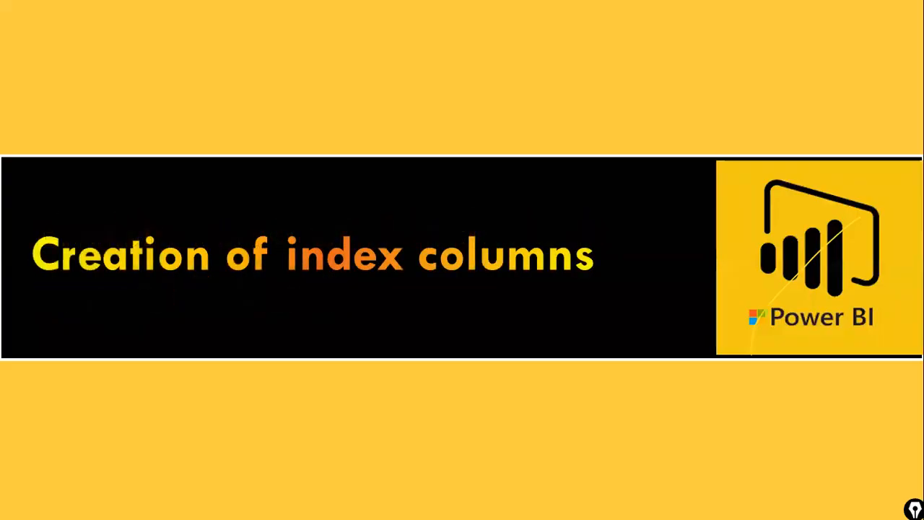
{"action": "key", "text": "Right"}
{"action": "key", "text": "Right"}
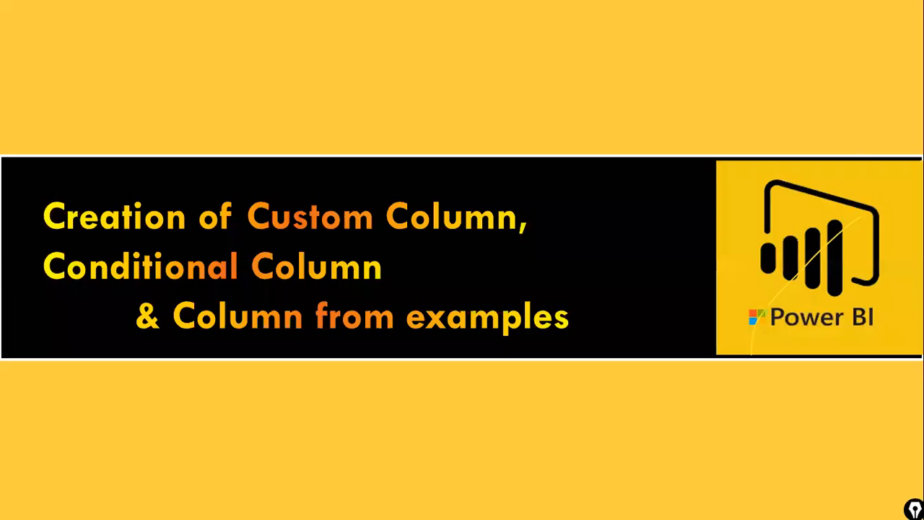
{"action": "key", "text": "Right"}
{"action": "key", "text": "Right"}
{"action": "key", "text": "Right"}
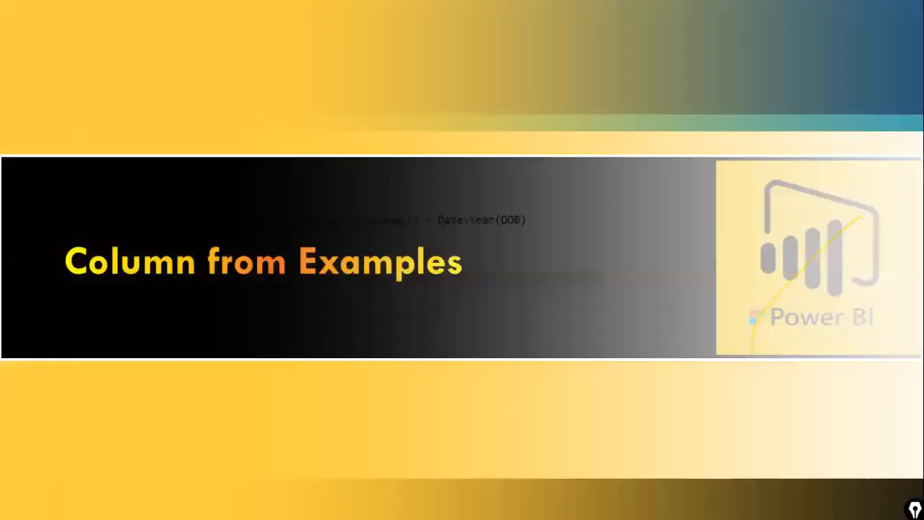
{"action": "key", "text": "Right"}
{"action": "key", "text": "Left"}
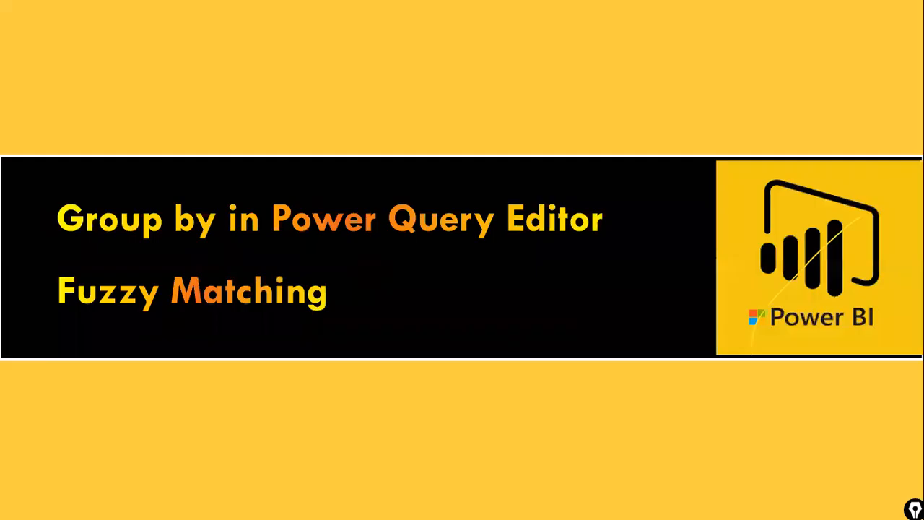
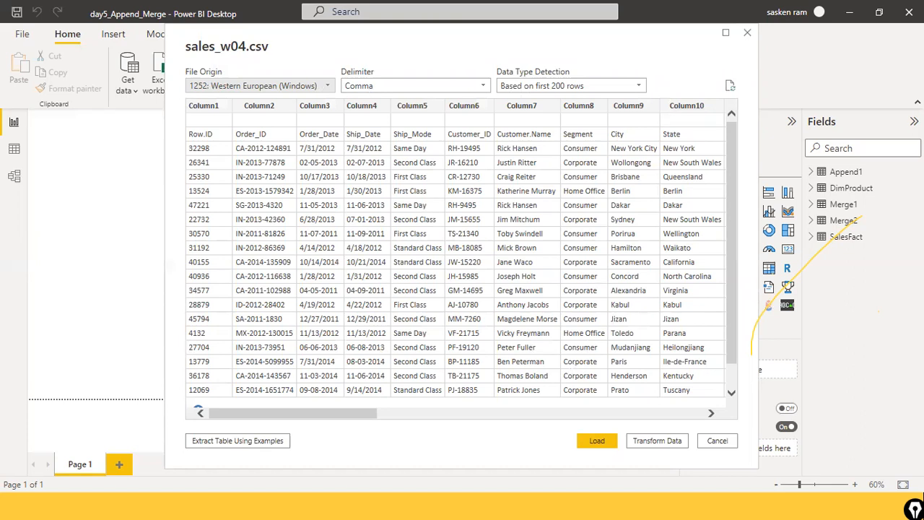
Step: Bring sales_w04.csv into the query editor for transformation and use its first row as headers twice
{"action": "left_click", "coordinate": [633, 444]}
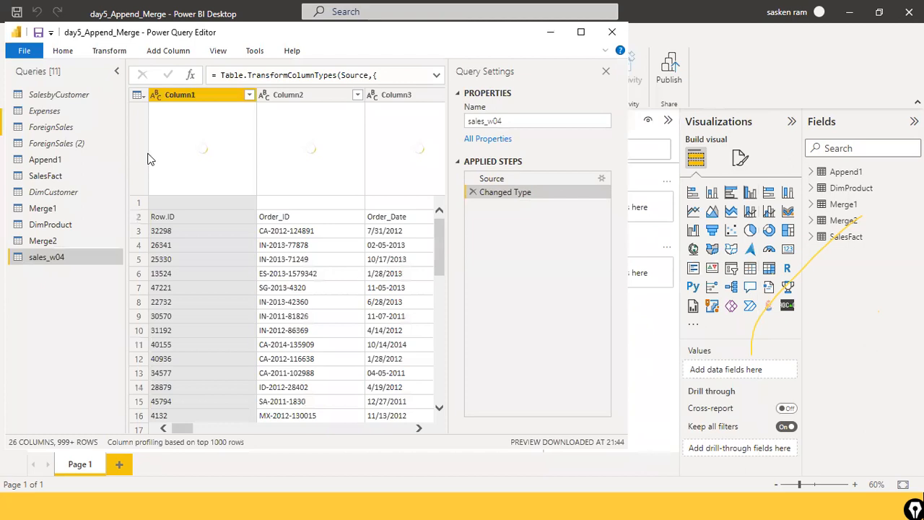
{"action": "left_click", "coordinate": [112, 51]}
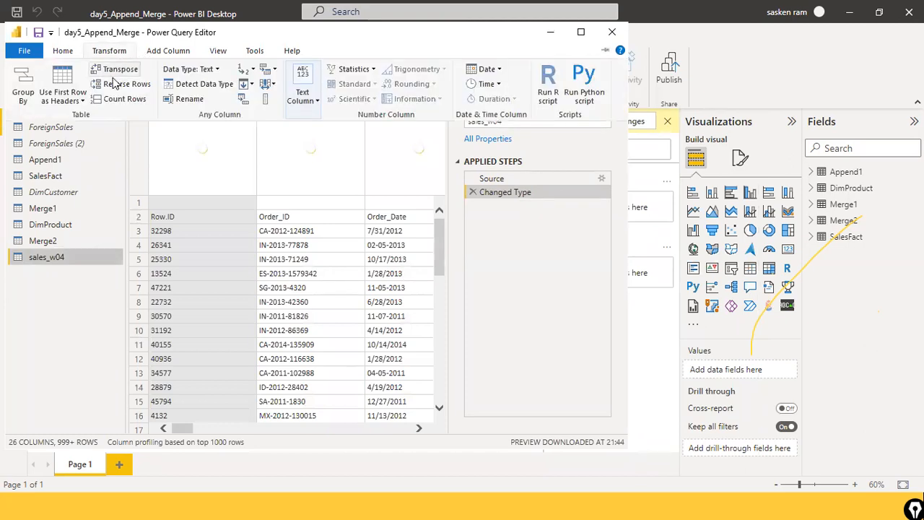
{"action": "left_click", "coordinate": [81, 101]}
{"action": "left_click", "coordinate": [90, 117]}
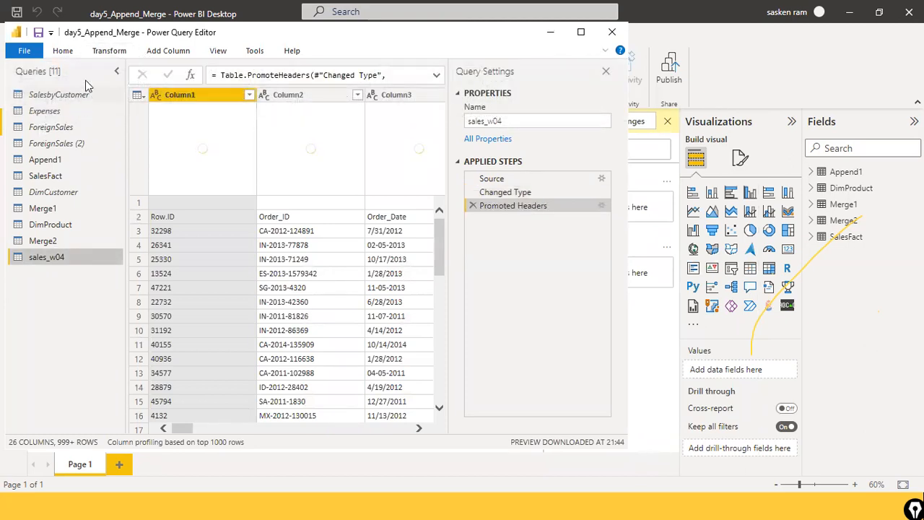
{"action": "left_click", "coordinate": [101, 51]}
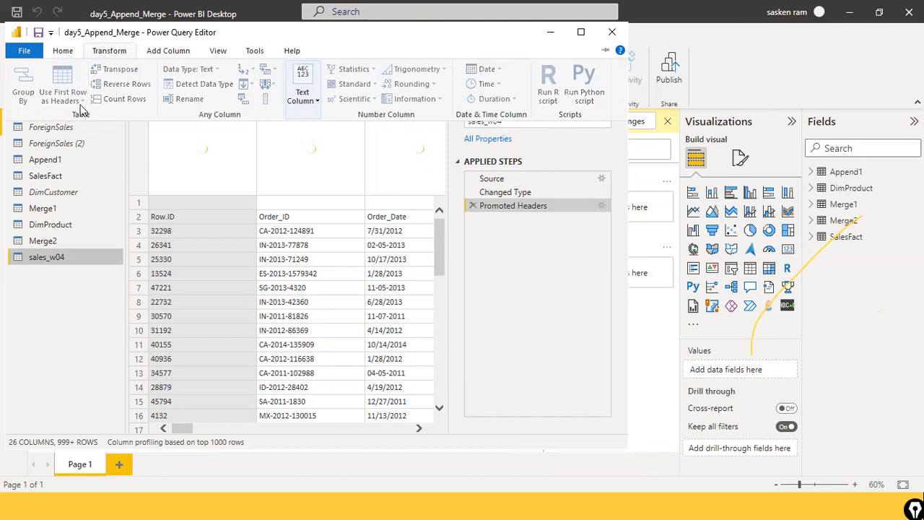
{"action": "left_click", "coordinate": [82, 102]}
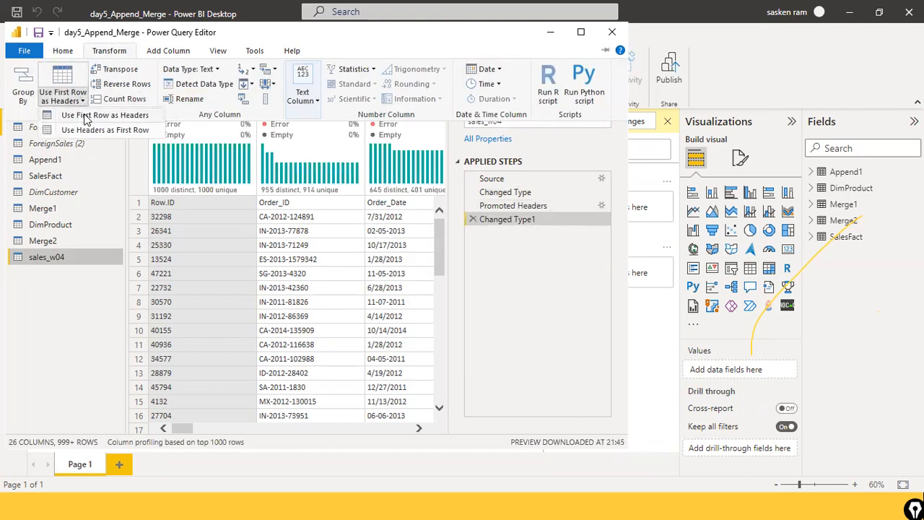
{"action": "left_click", "coordinate": [84, 118]}
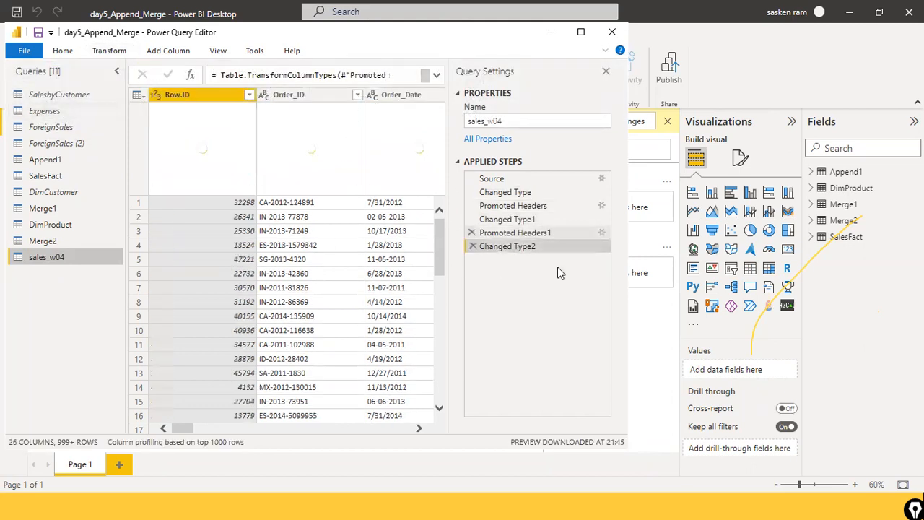
Step: Remove the $ sign from the Sales column of sales_w04 by replacing it with nothing
{"action": "scroll", "coordinate": [271, 436], "scroll_direction": "right", "scroll_amount": 5}
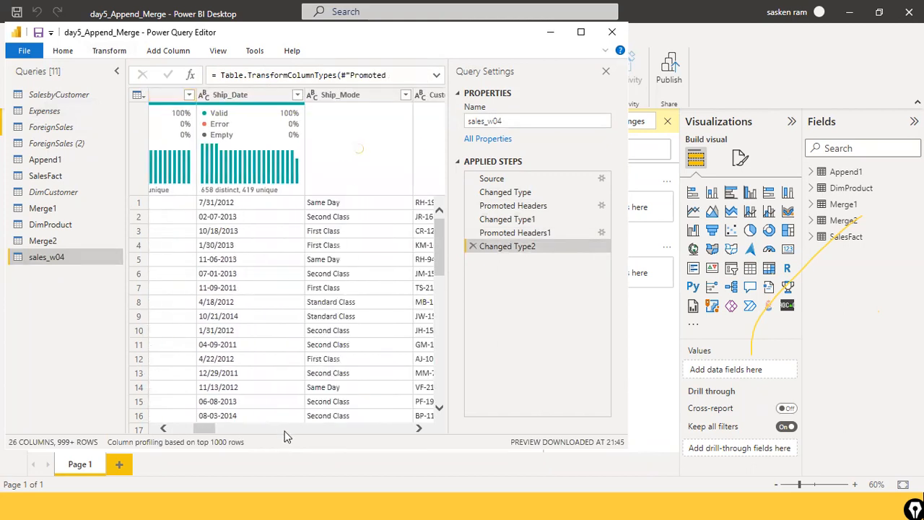
{"action": "scroll", "coordinate": [348, 428], "scroll_direction": "right", "scroll_amount": 6}
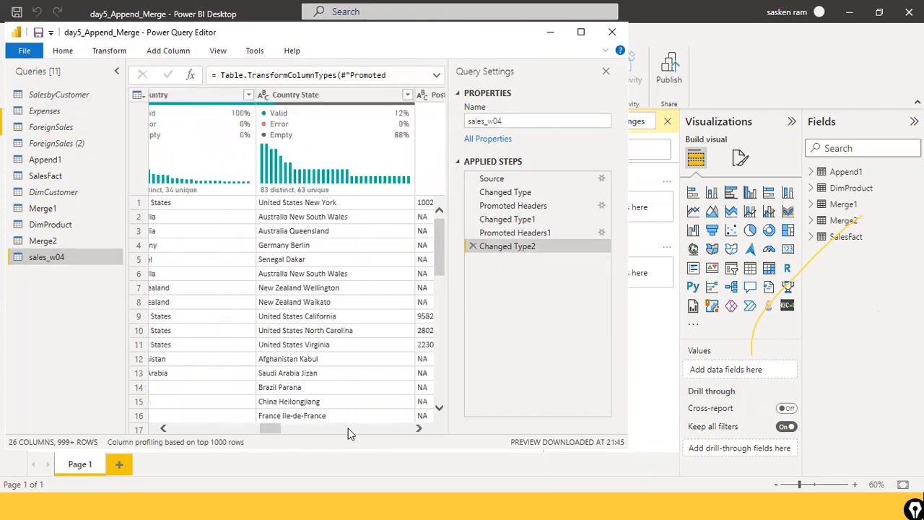
{"action": "scroll", "coordinate": [347, 428], "scroll_direction": "right", "scroll_amount": 6}
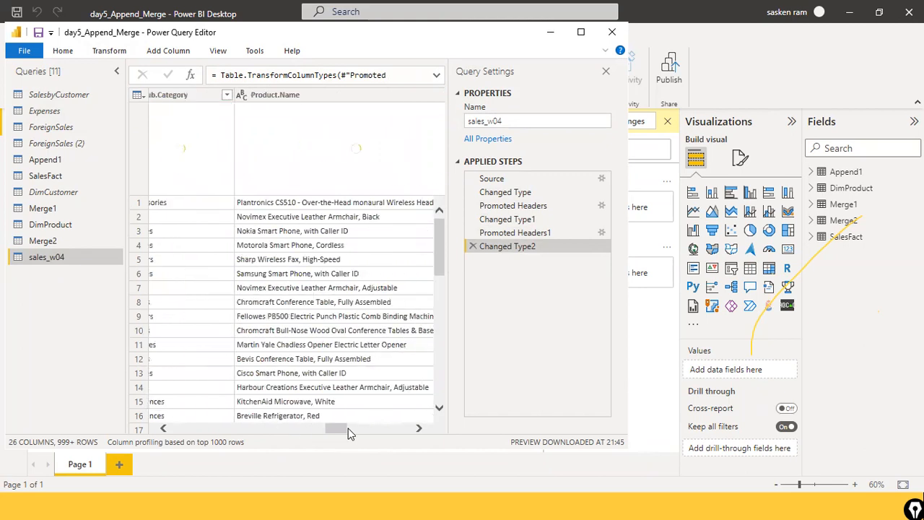
{"action": "scroll", "coordinate": [348, 428], "scroll_direction": "right", "scroll_amount": 2}
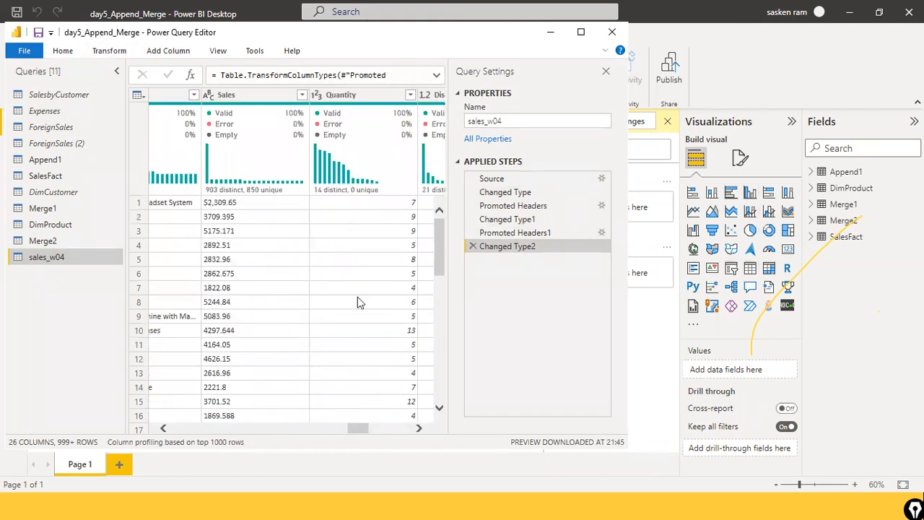
{"action": "right_click", "coordinate": [259, 95]}
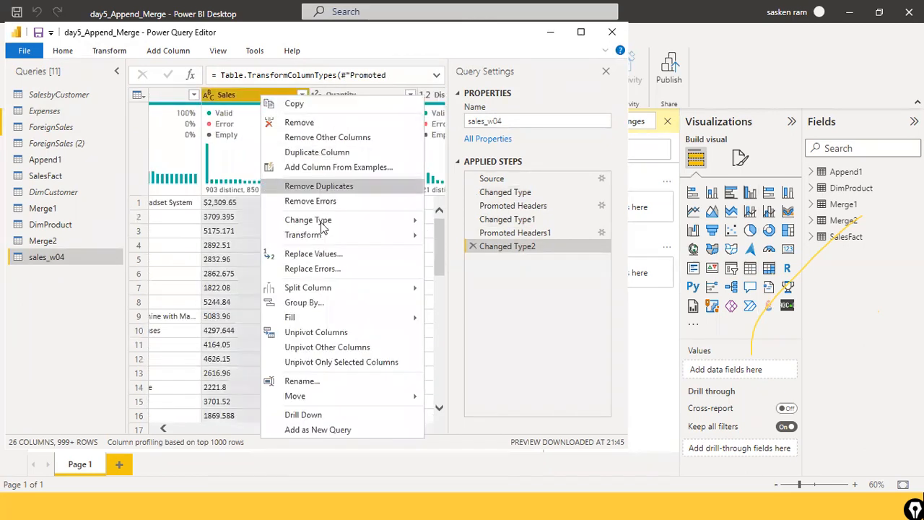
{"action": "left_click", "coordinate": [344, 256]}
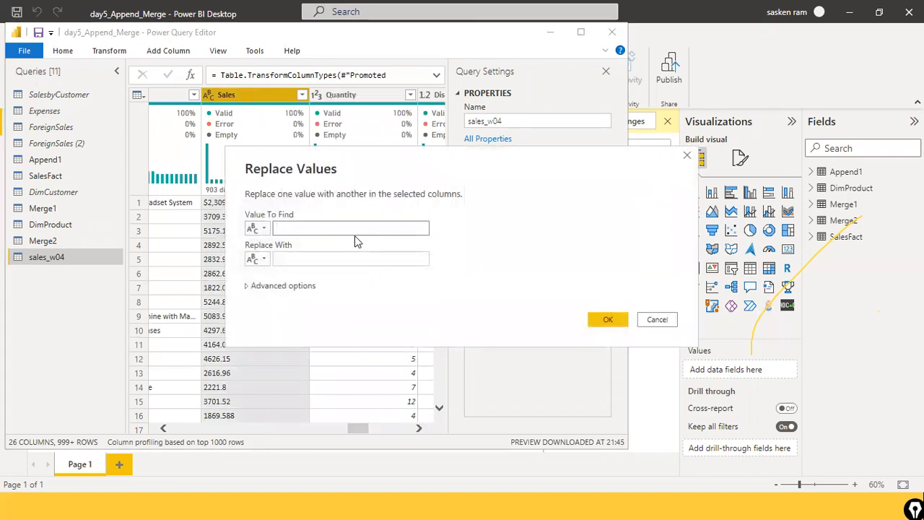
{"action": "type", "text": "$"}
{"action": "left_click", "coordinate": [599, 319]}
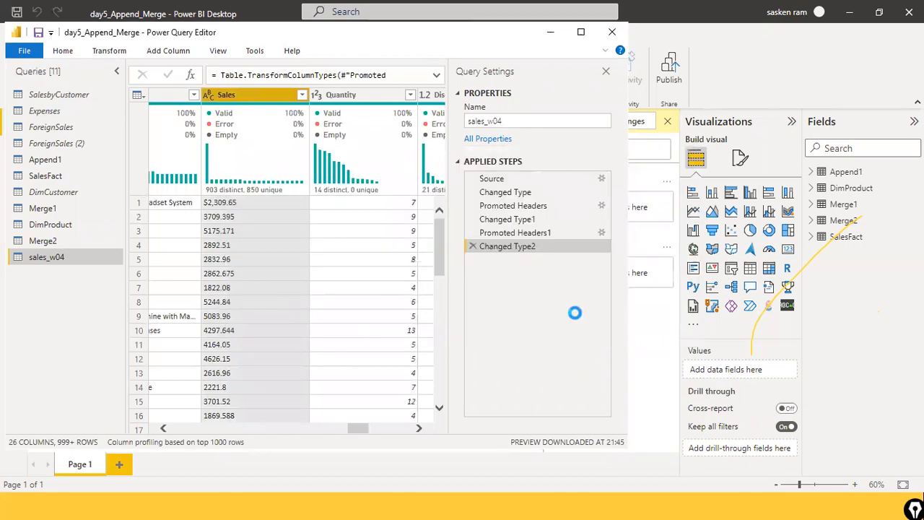
Step: Replace the value NA with 0 in the Sales column
{"action": "right_click", "coordinate": [219, 93]}
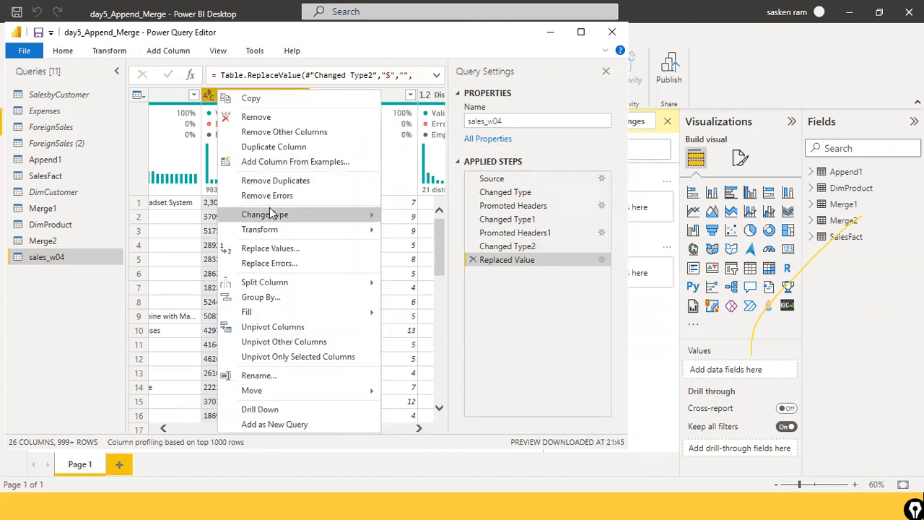
{"action": "left_click", "coordinate": [288, 248]}
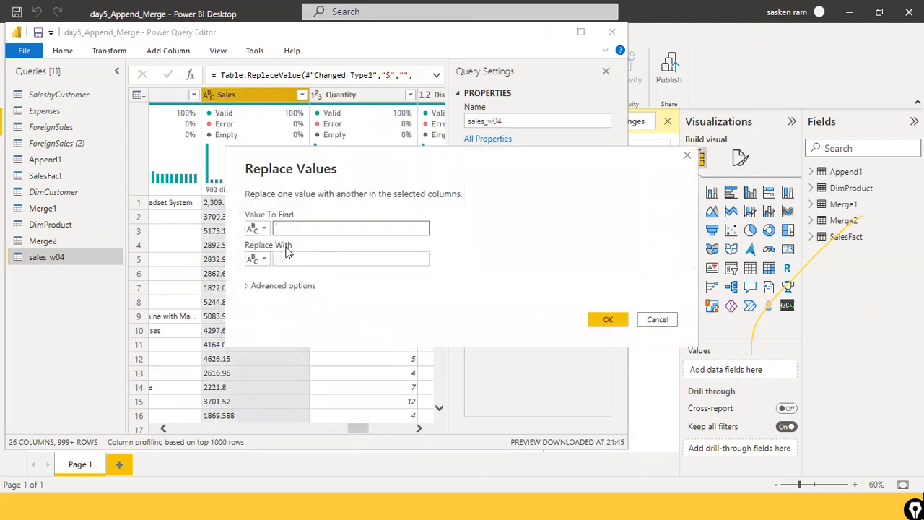
{"action": "type", "text": "NA"}
{"action": "key", "text": "Tab"}
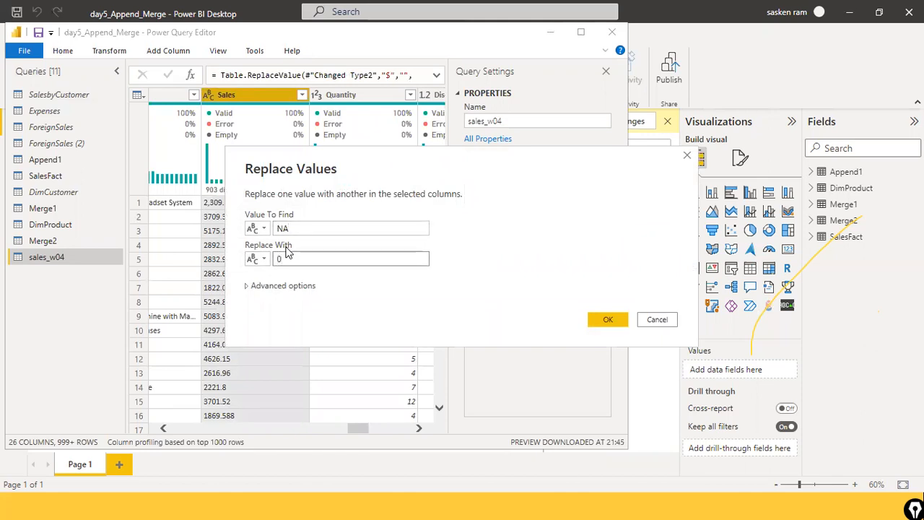
{"action": "left_click", "coordinate": [598, 318]}
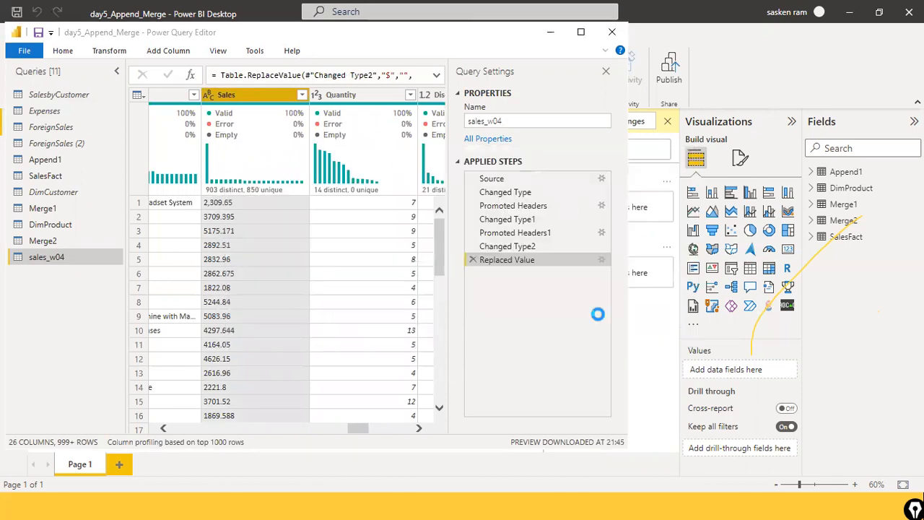
Step: Change the Sales column's data type to decimal number, and close the query editor, applying the changes to the report
{"action": "left_click", "coordinate": [213, 99]}
{"action": "left_click", "coordinate": [229, 123]}
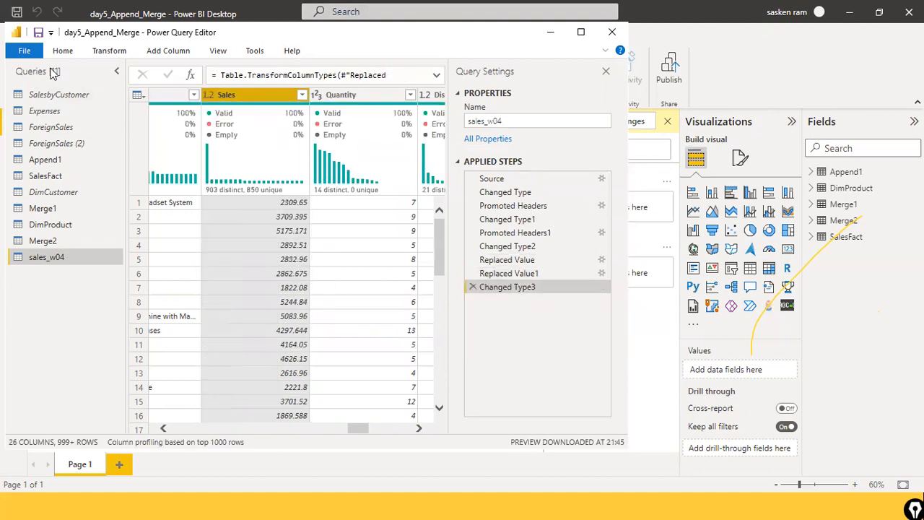
{"action": "left_click", "coordinate": [24, 50]}
{"action": "left_click", "coordinate": [37, 73]}
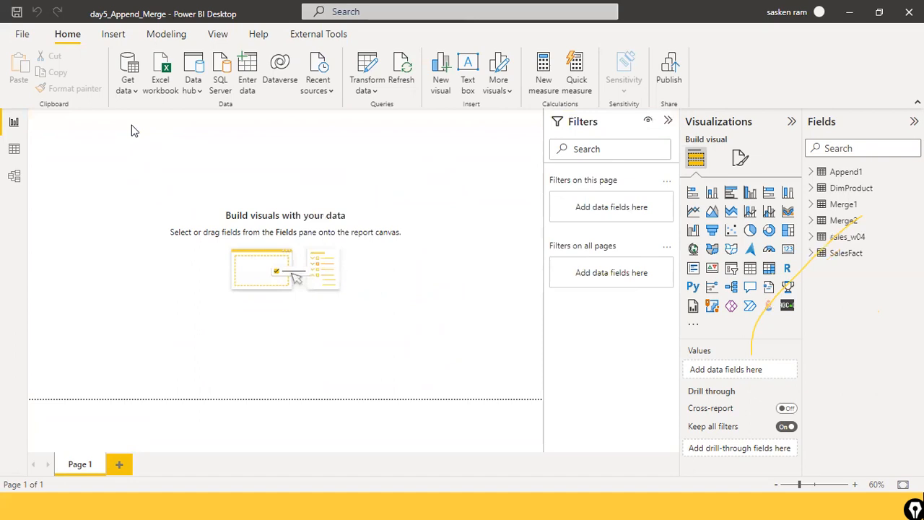
Step: Reopen the query editor in a maximized window and display the sales_w04 query
{"action": "left_click", "coordinate": [374, 92]}
{"action": "left_click", "coordinate": [383, 114]}
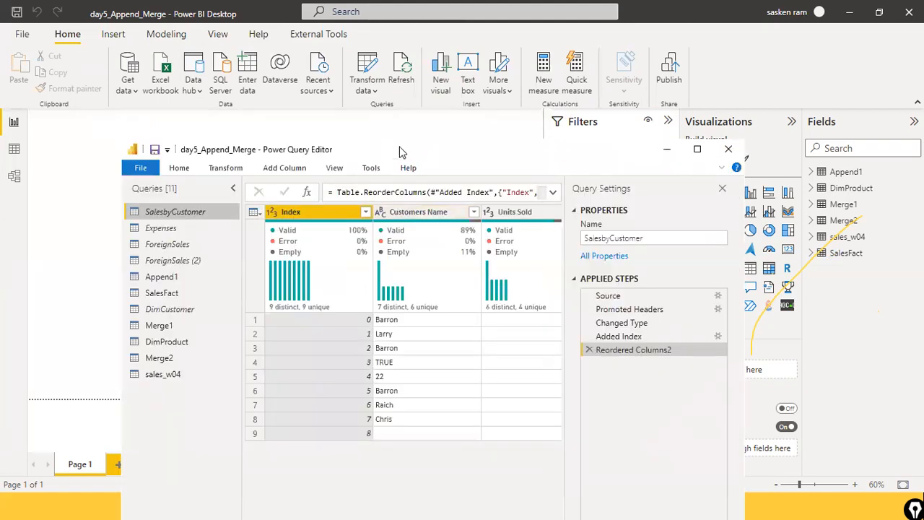
{"action": "left_click_drag", "start_coordinate": [483, 153], "coordinate": [450, 121]}
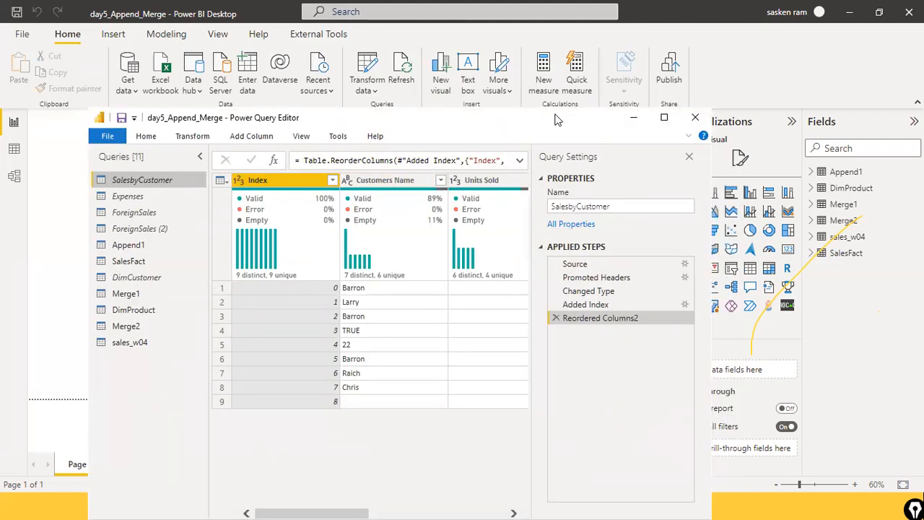
{"action": "double_click", "coordinate": [659, 122]}
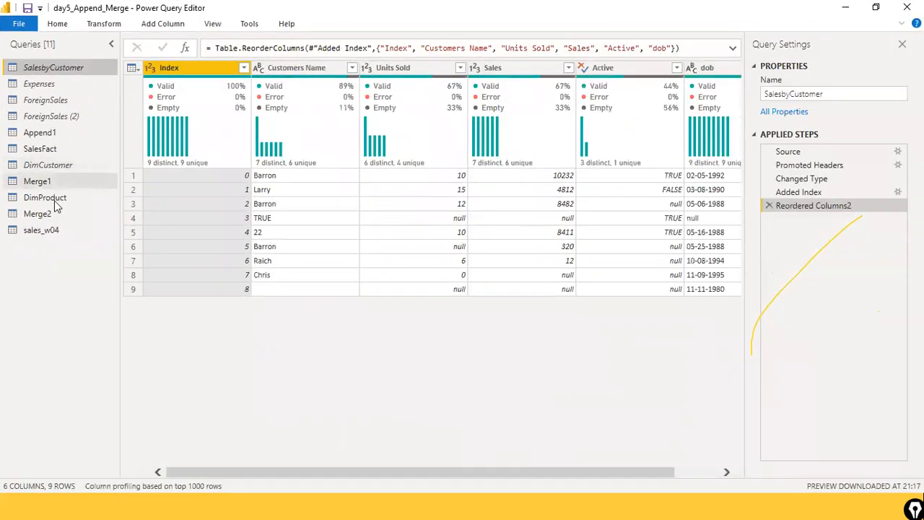
{"action": "left_click", "coordinate": [42, 230]}
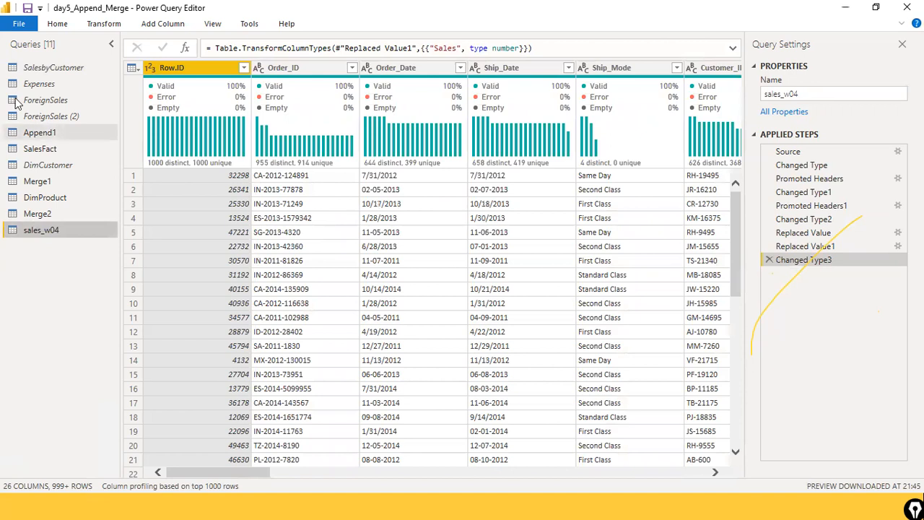
Step: Set up a basic Group By on the sales_w04 query with Country as the grouping column
{"action": "left_click", "coordinate": [105, 28]}
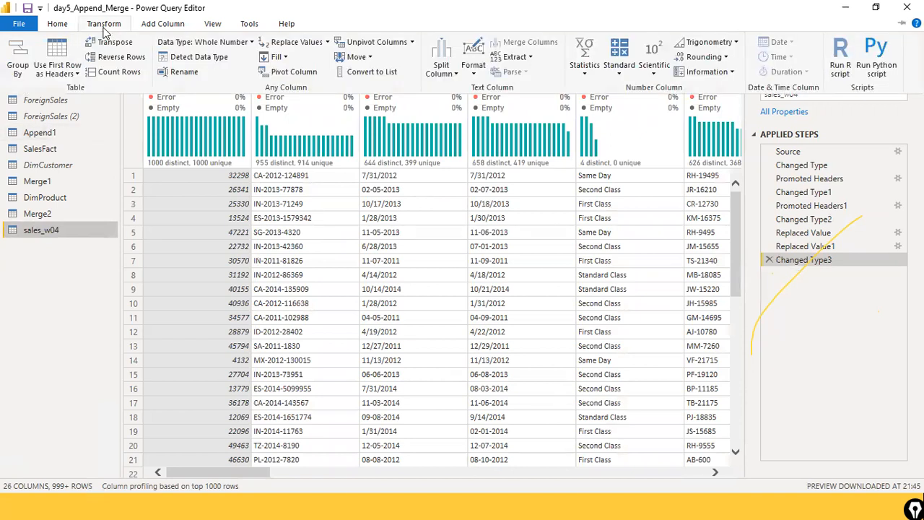
{"action": "left_click", "coordinate": [14, 71]}
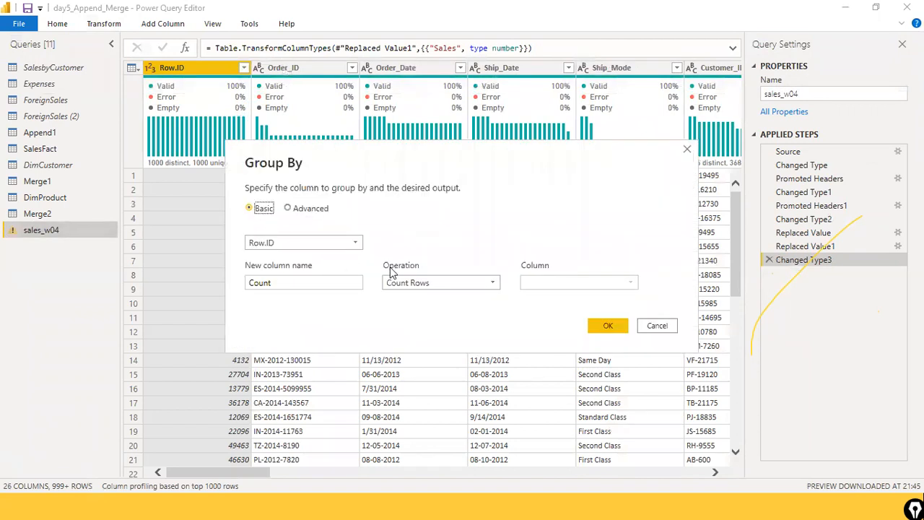
{"action": "left_click", "coordinate": [355, 244]}
{"action": "scroll", "coordinate": [354, 263], "scroll_direction": "down", "scroll_amount": 1}
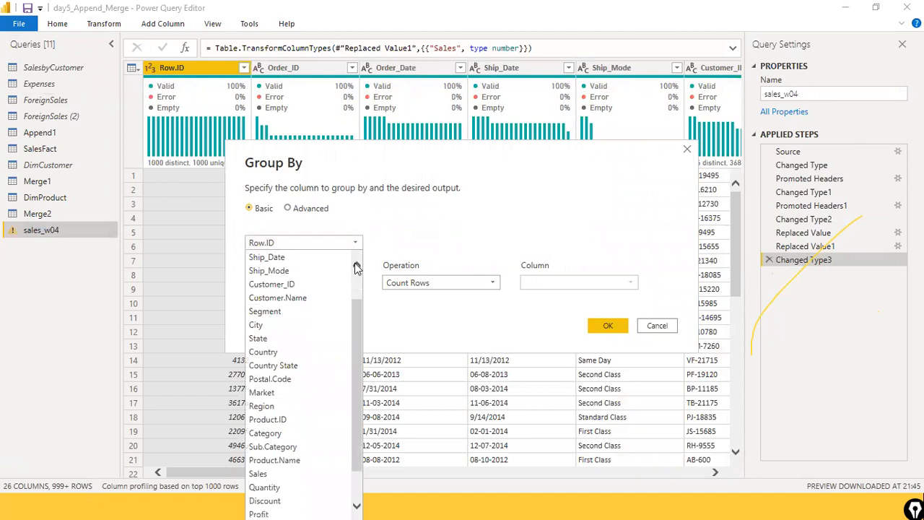
{"action": "left_click", "coordinate": [289, 348]}
Step: Define the aggregation as a new column named Total Sales that sums the Sales column, and apply the grouping
{"action": "left_click_drag", "start_coordinate": [340, 282], "coordinate": [54, 279]}
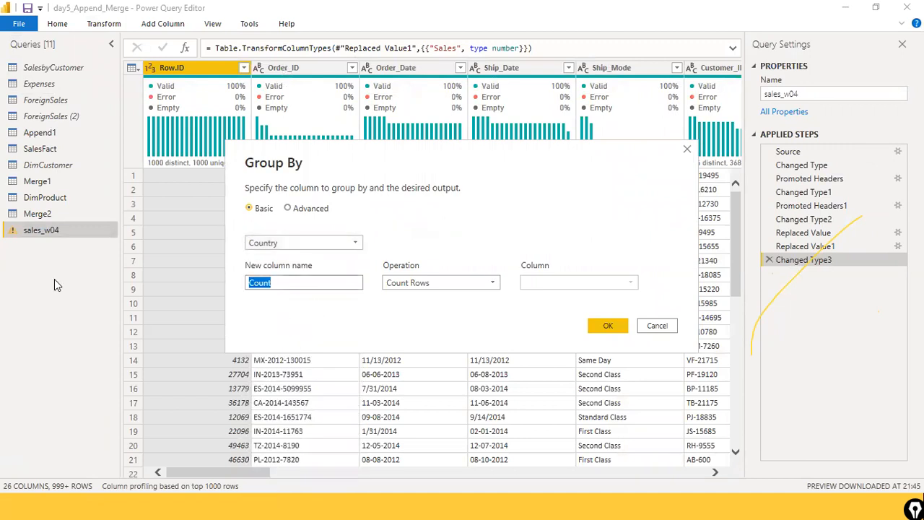
{"action": "type", "text": "Total Salsd"}
{"action": "key", "text": "Tab"}
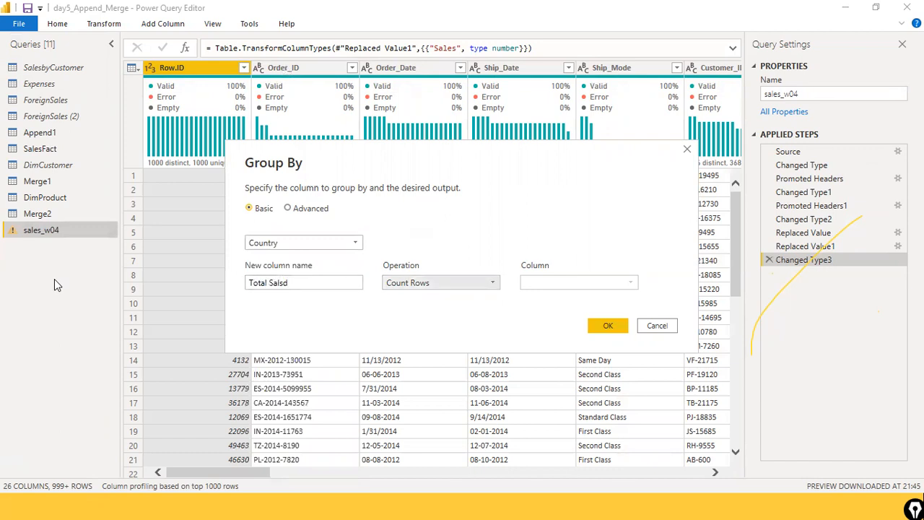
{"action": "left_click", "coordinate": [494, 283]}
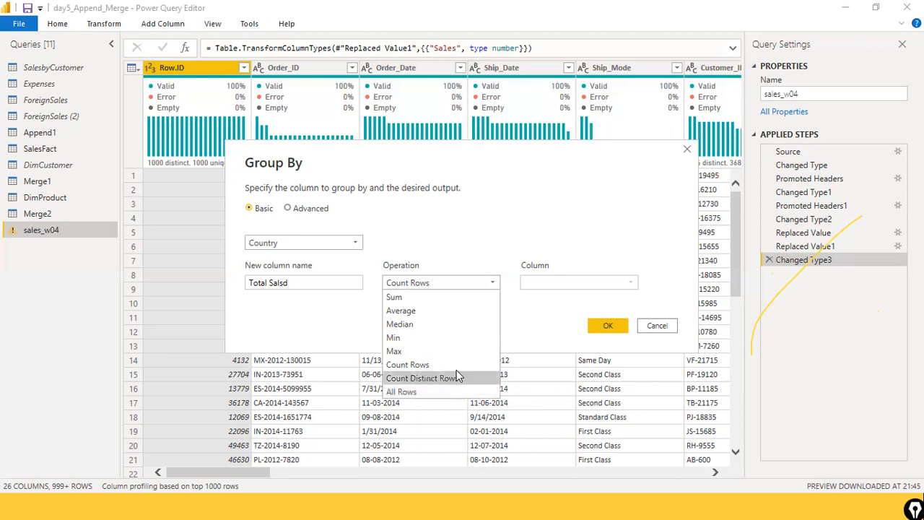
{"action": "left_click", "coordinate": [452, 297]}
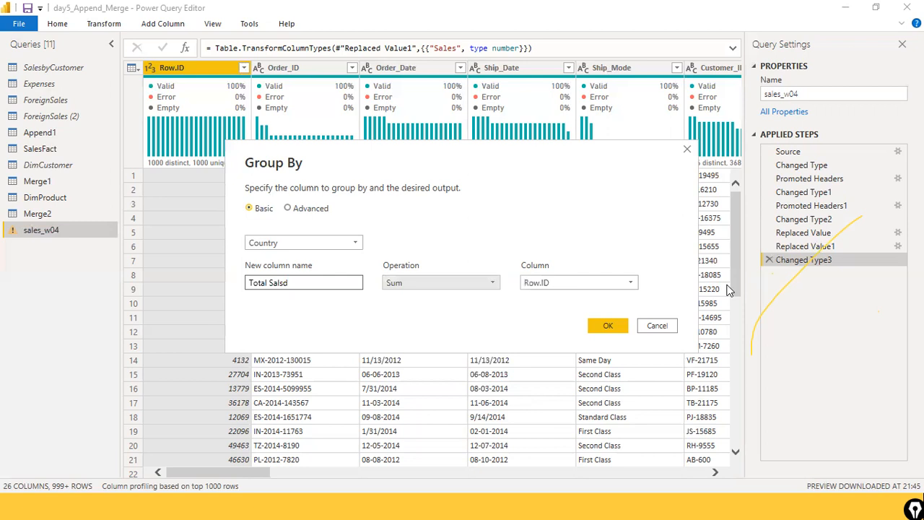
{"action": "left_click", "coordinate": [321, 285]}
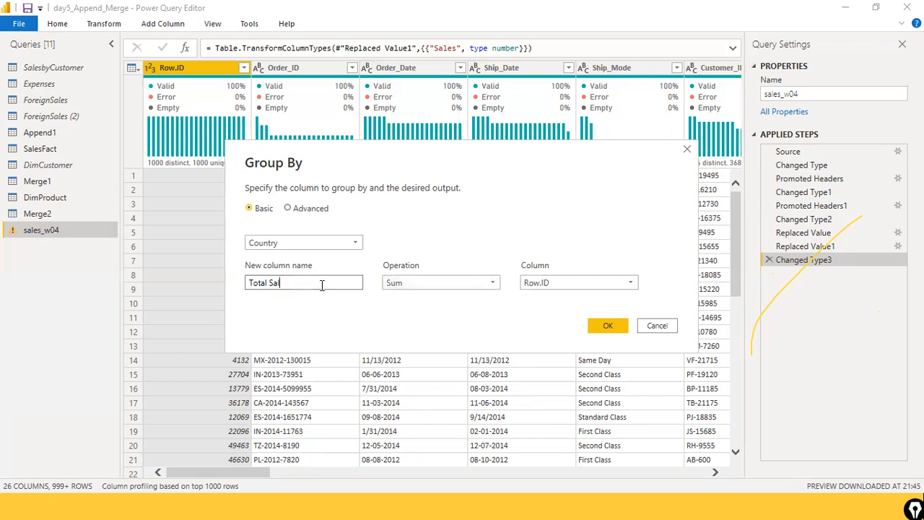
{"action": "type", "text": "es"}
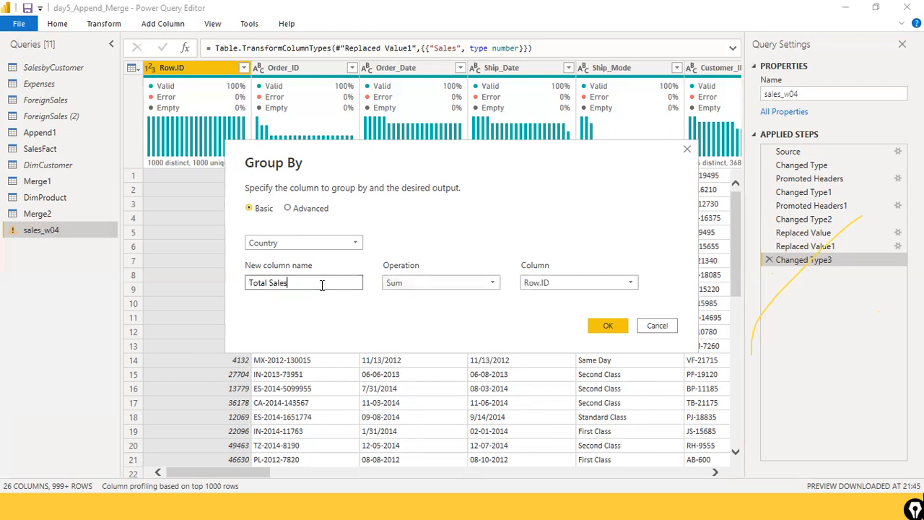
{"action": "left_click", "coordinate": [625, 282]}
{"action": "scroll", "coordinate": [577, 241], "scroll_direction": "down", "scroll_amount": 1}
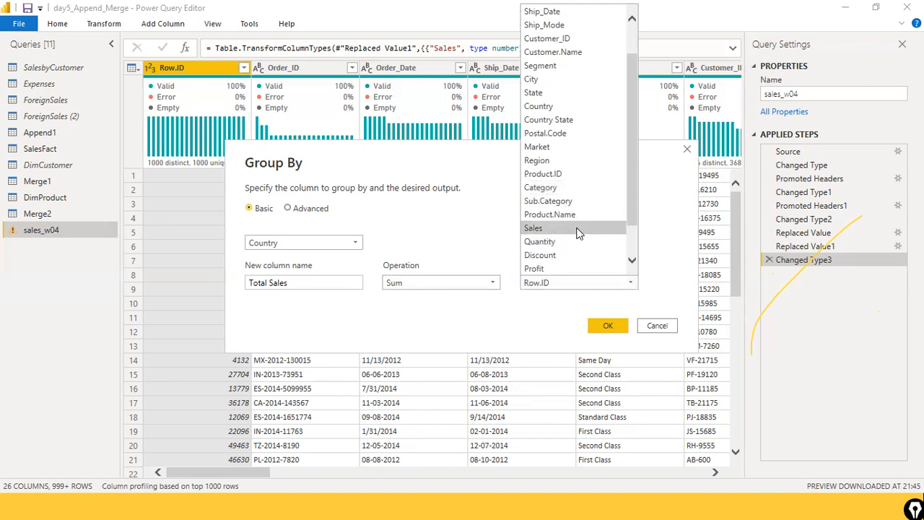
{"action": "left_click", "coordinate": [577, 232]}
{"action": "left_click", "coordinate": [599, 323]}
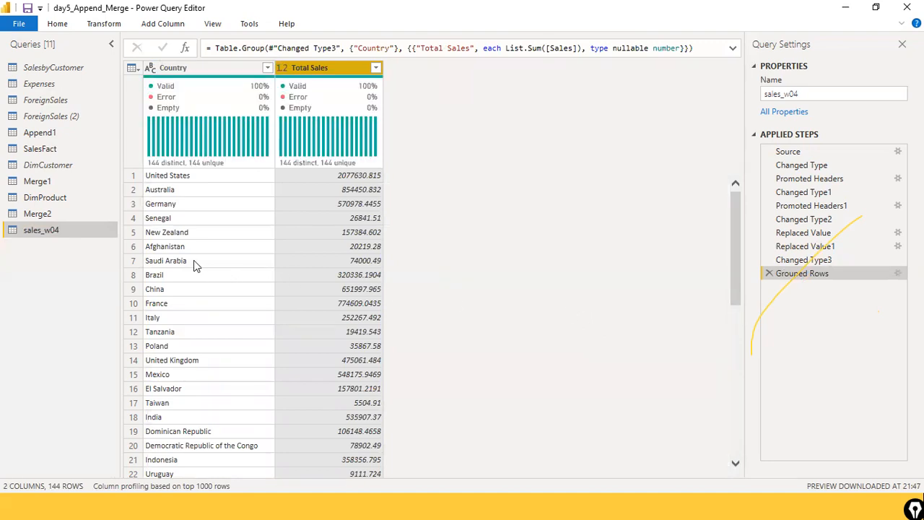
Step: Review the grouped rows and look through the country values available in the Country column's filter
{"action": "scroll", "coordinate": [227, 288], "scroll_direction": "down", "scroll_amount": 2}
{"action": "scroll", "coordinate": [226, 299], "scroll_direction": "up", "scroll_amount": 2}
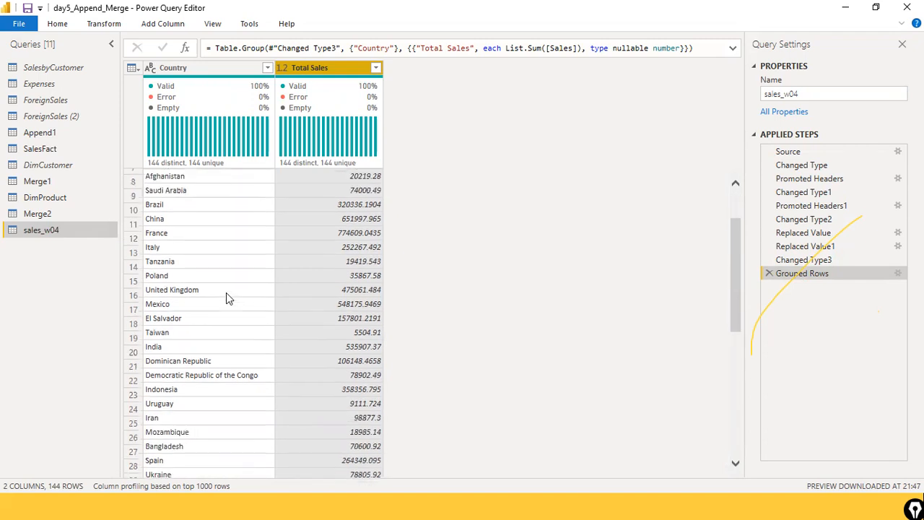
{"action": "left_click", "coordinate": [267, 67]}
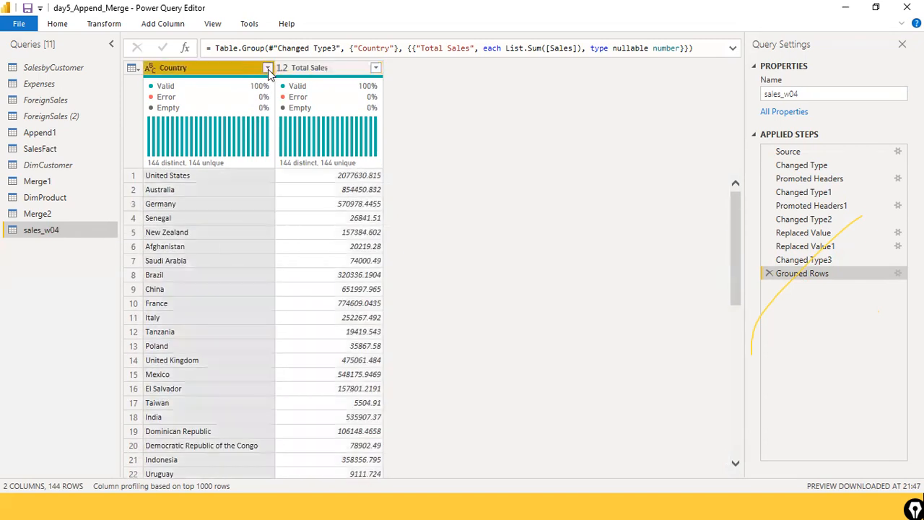
{"action": "scroll", "coordinate": [181, 253], "scroll_direction": "down", "scroll_amount": 3}
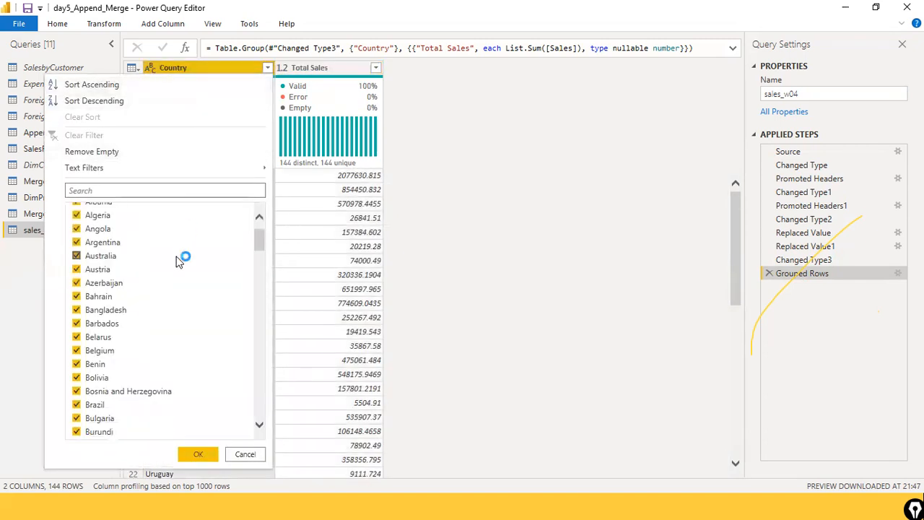
{"action": "scroll", "coordinate": [180, 260], "scroll_direction": "up", "scroll_amount": 3}
{"action": "scroll", "coordinate": [177, 264], "scroll_direction": "down", "scroll_amount": 5}
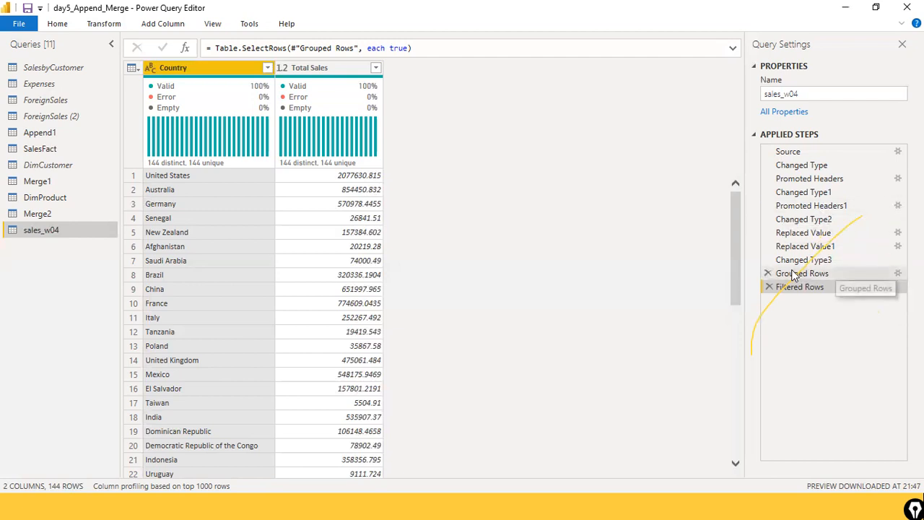
Step: Edit the Grouped Rows step in Advanced mode and add an aggregation named Total Units Sold that sums Quantity
{"action": "left_click", "coordinate": [897, 274]}
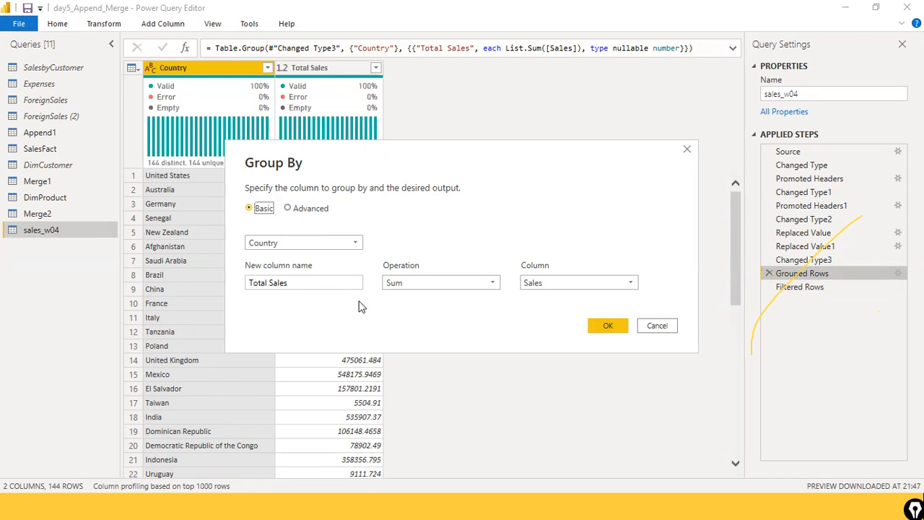
{"action": "left_click", "coordinate": [290, 210]}
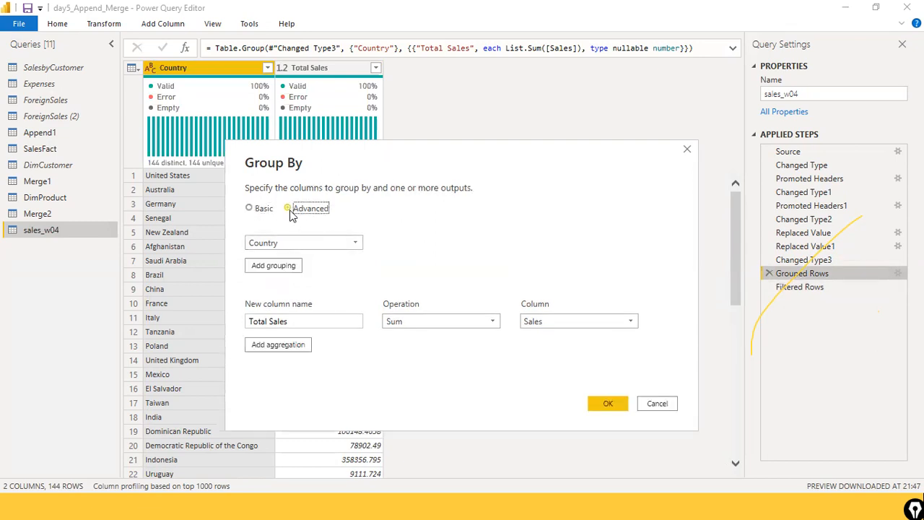
{"action": "left_click", "coordinate": [278, 344]}
{"action": "left_click", "coordinate": [300, 342]}
{"action": "type", "text": "Total Units Sold"}
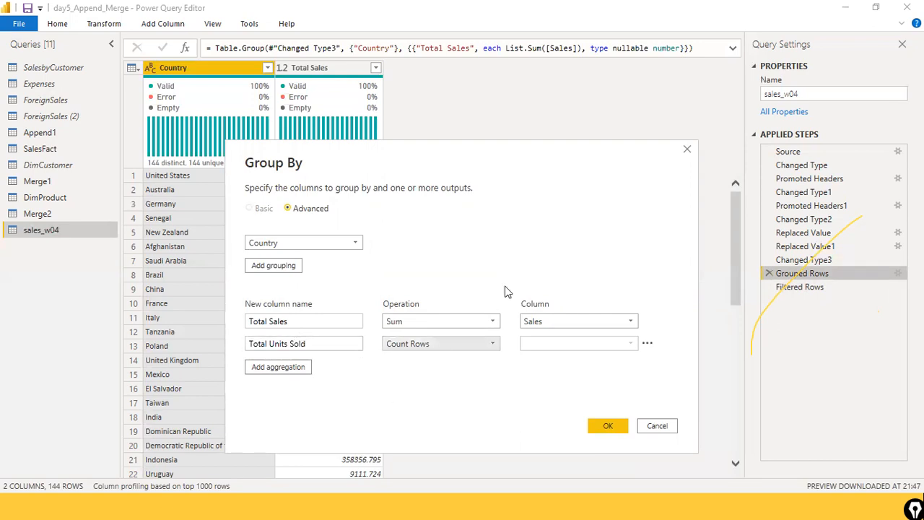
{"action": "left_click", "coordinate": [485, 344]}
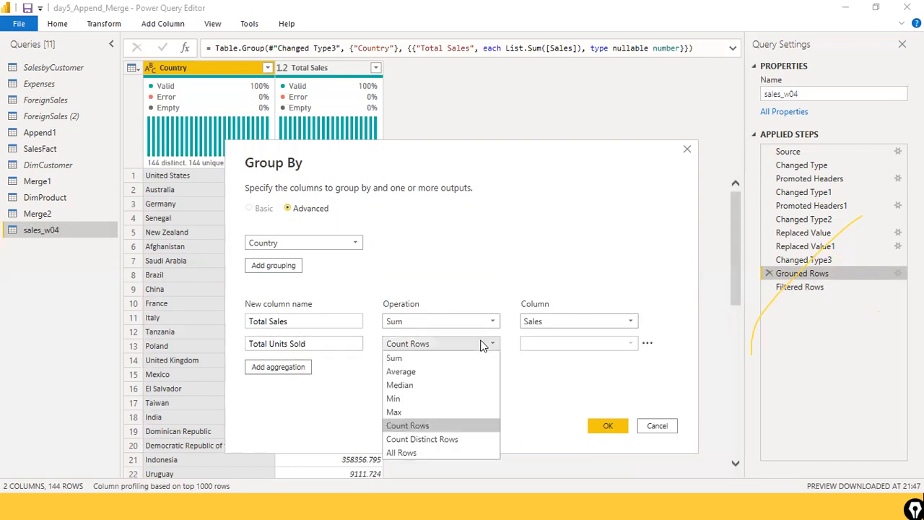
{"action": "left_click", "coordinate": [427, 363]}
{"action": "left_click", "coordinate": [570, 345]}
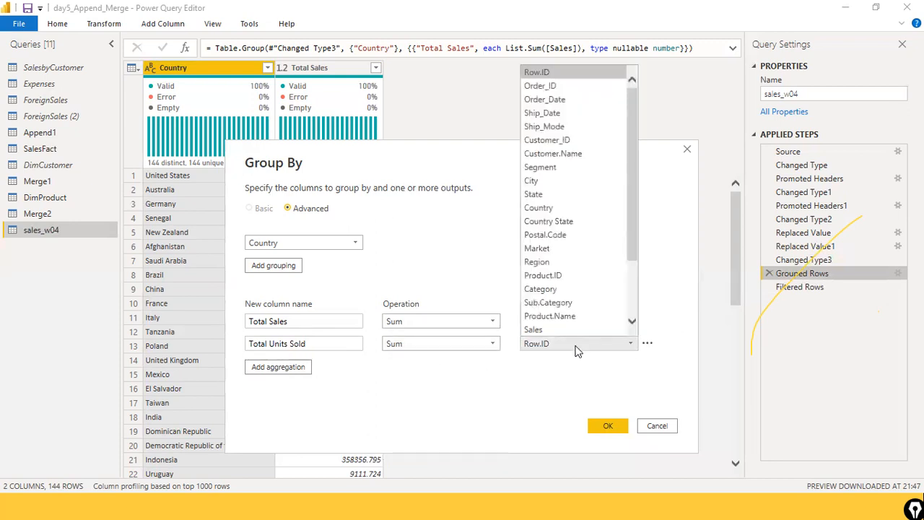
{"action": "scroll", "coordinate": [589, 226], "scroll_direction": "down", "scroll_amount": 2}
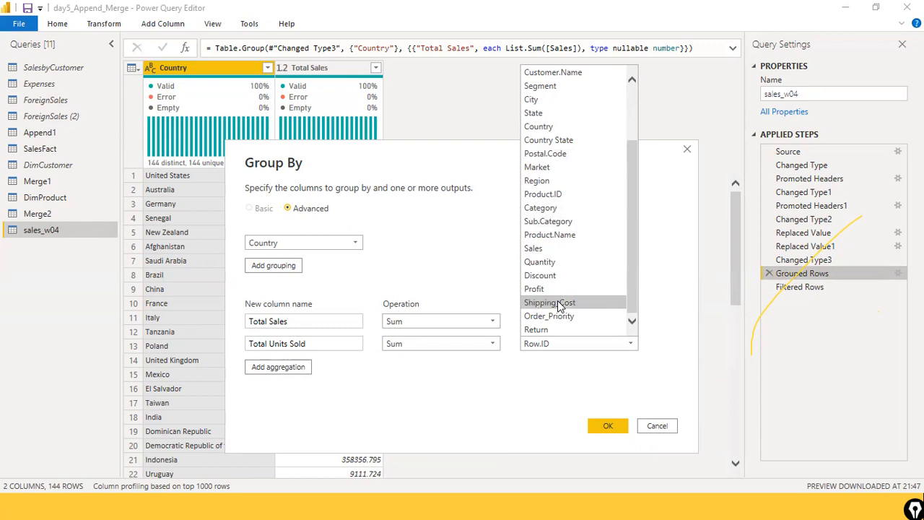
{"action": "scroll", "coordinate": [579, 214], "scroll_direction": "up", "scroll_amount": 2}
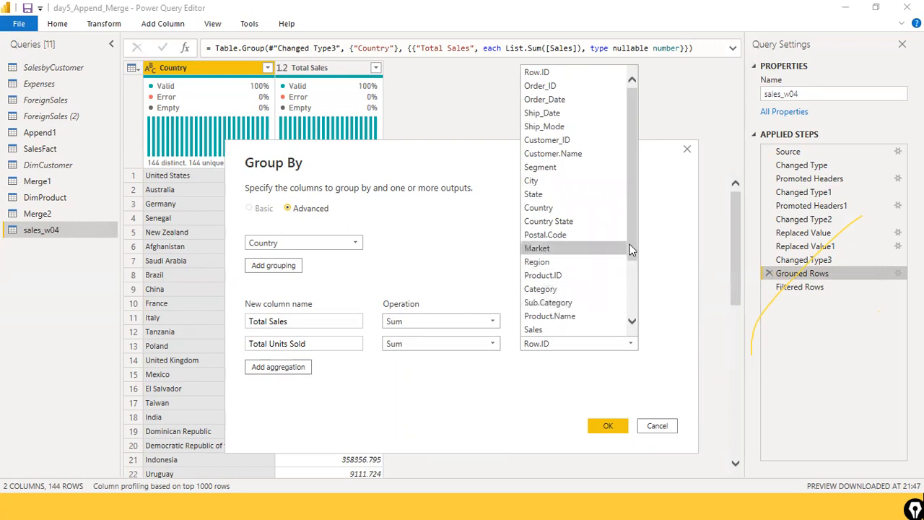
{"action": "left_click_drag", "start_coordinate": [629, 244], "coordinate": [627, 297]}
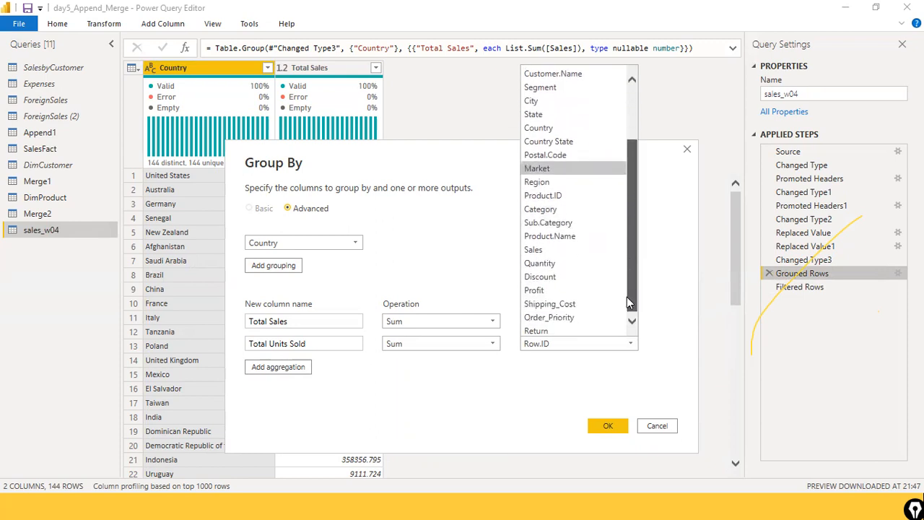
{"action": "left_click", "coordinate": [578, 263]}
Step: Add a third aggregation named # of Transactions using Count Rows, and apply the updated grouping
{"action": "left_click", "coordinate": [254, 366]}
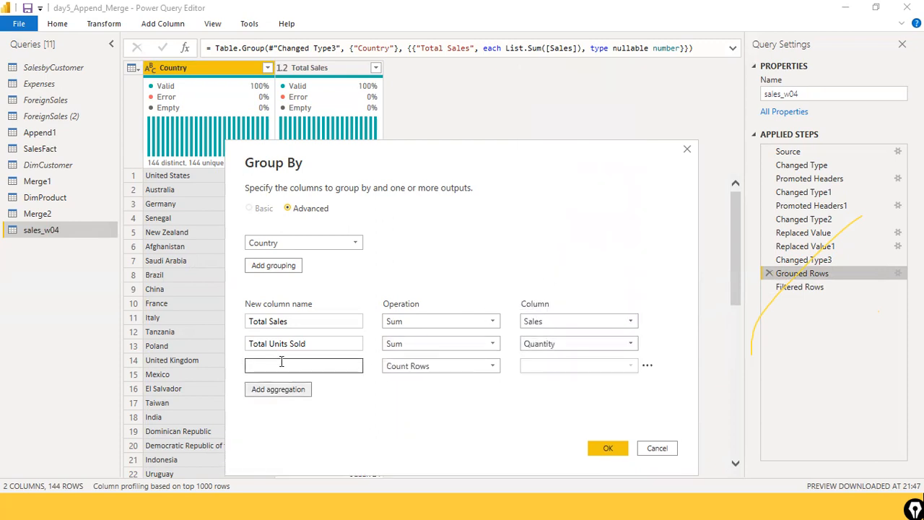
{"action": "left_click", "coordinate": [283, 364]}
{"action": "type", "text": "Total R"}
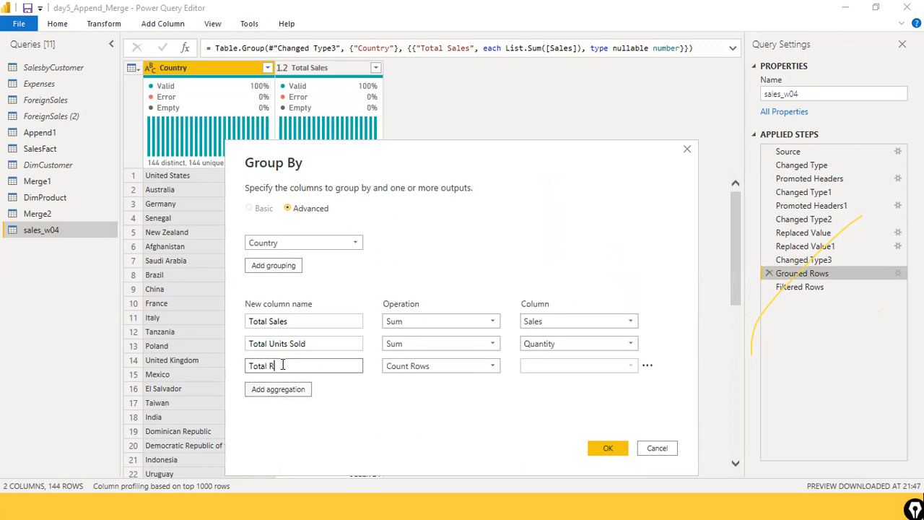
{"action": "key", "text": "BackSpace"}
{"action": "type", "text": "@"}
{"action": "key", "text": "ctrl+a"}
{"action": "type", "text": "a3"}
{"action": "type", "text": "# of Tran"}
{"action": "type", "text": "actinos"}
{"action": "key", "text": "BackSpace"}
{"action": "key", "text": "BackSpace"}
{"action": "key", "text": "BackSpace"}
{"action": "type", "text": "ons"}
{"action": "left_click", "coordinate": [492, 368]}
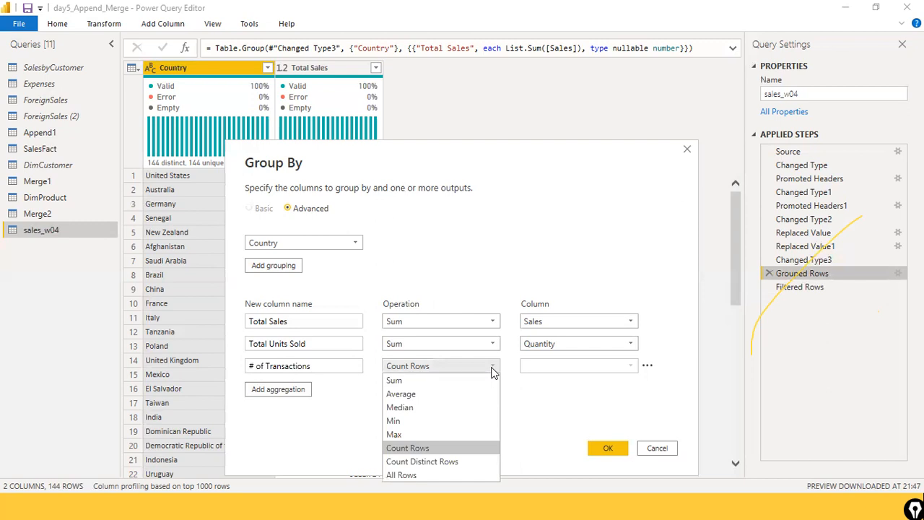
{"action": "left_click", "coordinate": [491, 368]}
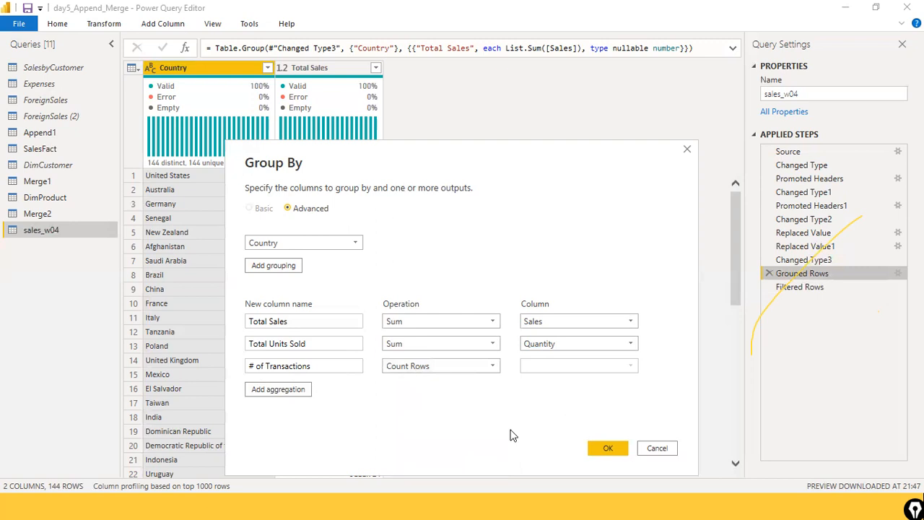
{"action": "left_click", "coordinate": [606, 449]}
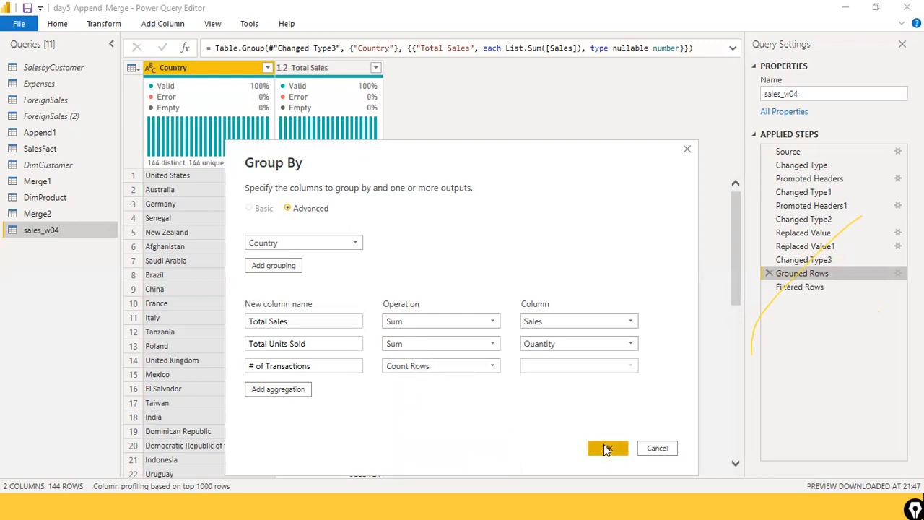
{"action": "left_click", "coordinate": [606, 449]}
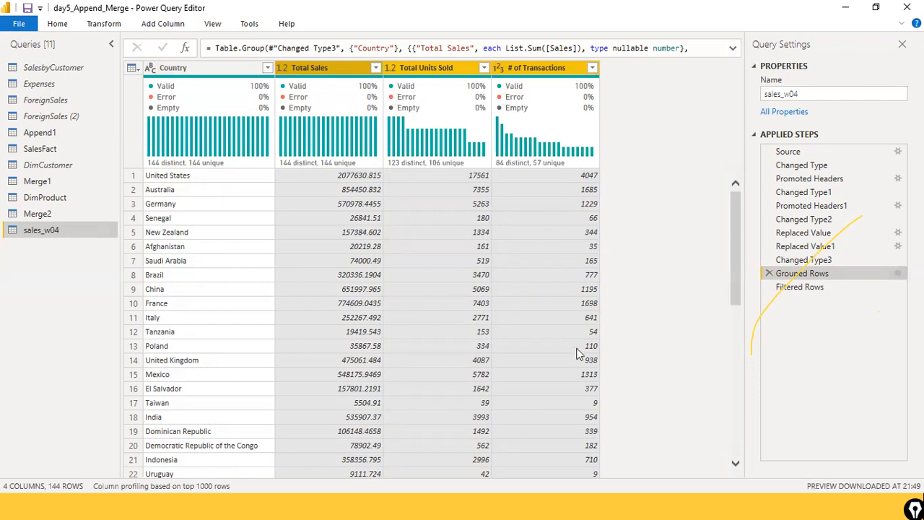
Step: Edit the Grouped Rows step again to add an aggregation named Itemized Transactions using All Rows, and apply it
{"action": "left_click", "coordinate": [897, 273]}
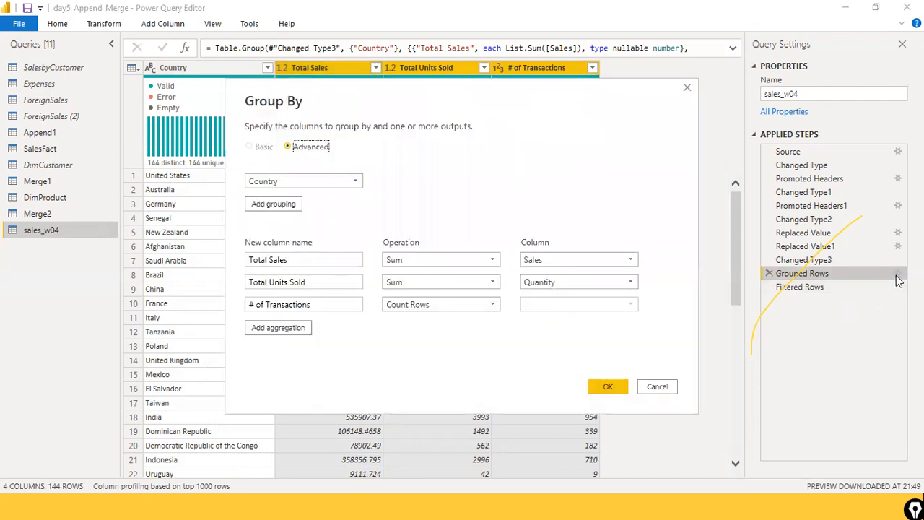
{"action": "left_click", "coordinate": [274, 329]}
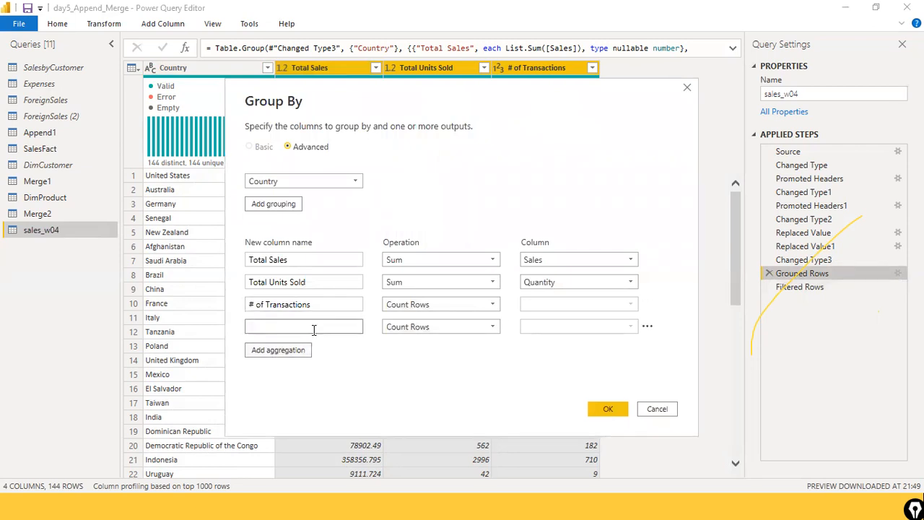
{"action": "type", "text": "Table"}
{"action": "double_click", "coordinate": [314, 329]}
{"action": "type", "text": "Itemized Transactions"}
{"action": "left_click", "coordinate": [487, 328]}
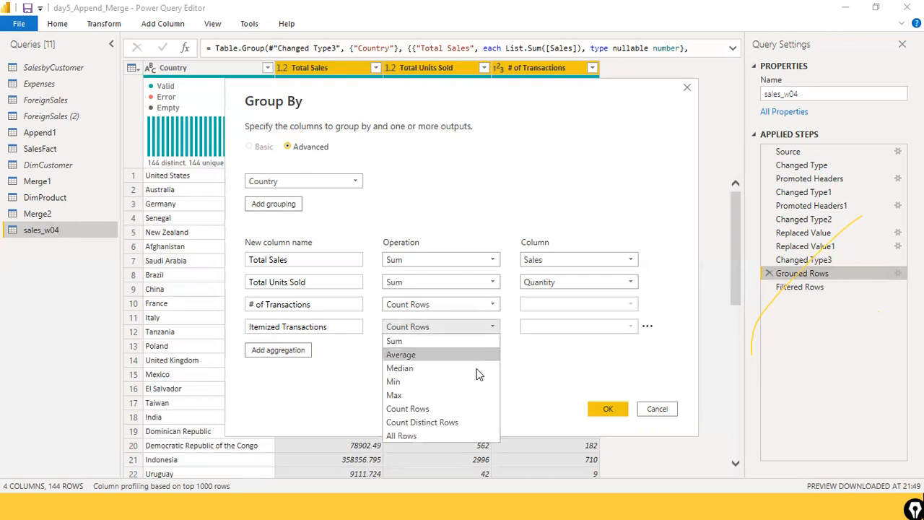
{"action": "left_click", "coordinate": [461, 435]}
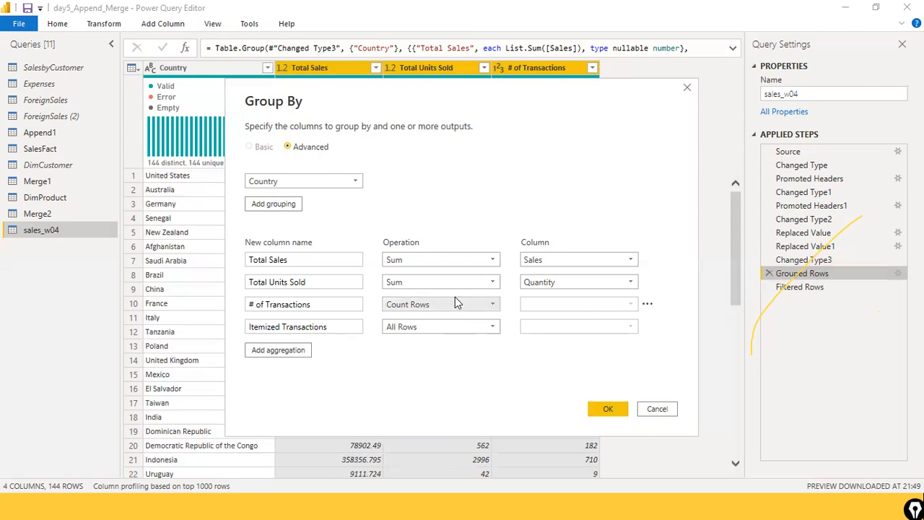
{"action": "left_click", "coordinate": [608, 410]}
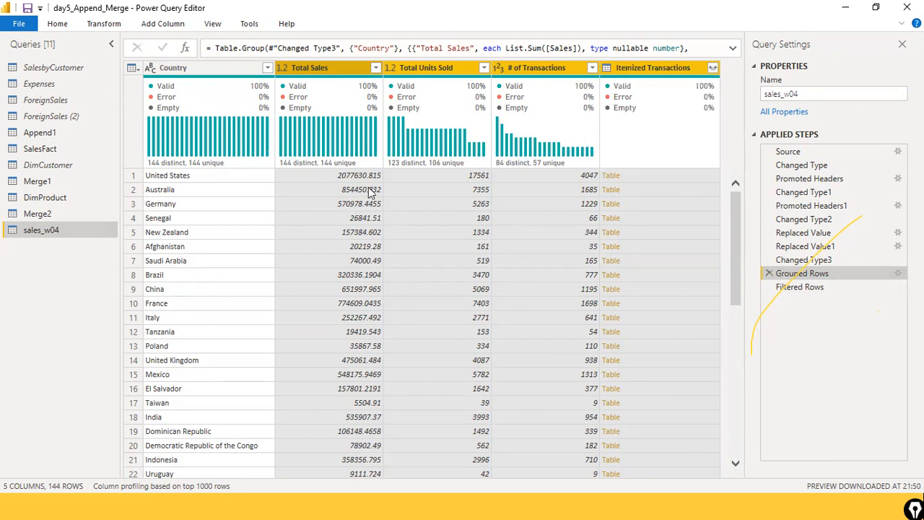
Step: Drill into the United States row's Itemized Transactions table, replacing the subsequent step, and look through its records
{"action": "left_click", "coordinate": [614, 183]}
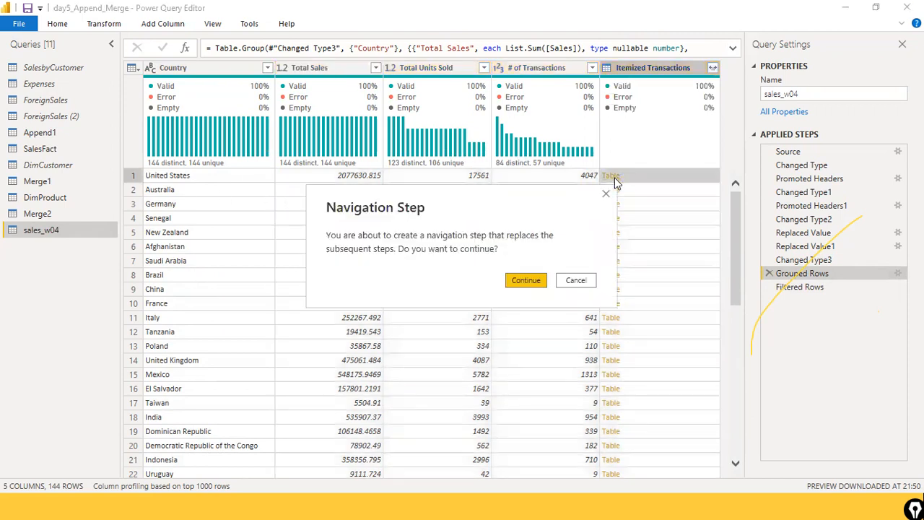
{"action": "left_click", "coordinate": [530, 280]}
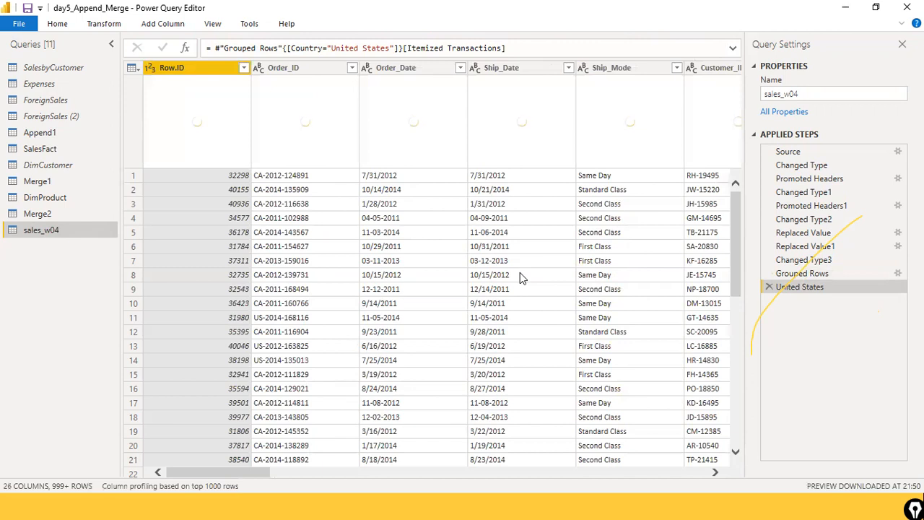
{"action": "left_click_drag", "start_coordinate": [228, 474], "coordinate": [413, 477]}
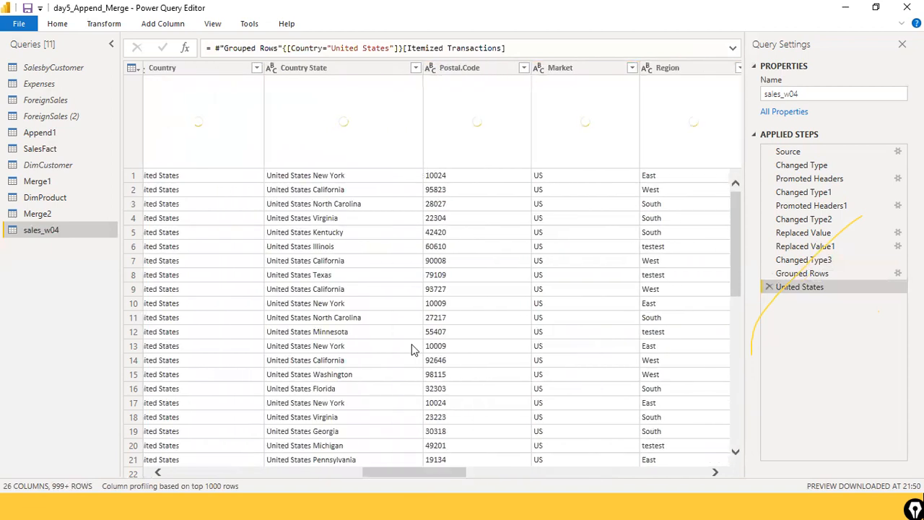
{"action": "scroll", "coordinate": [413, 350], "scroll_direction": "down", "scroll_amount": 8}
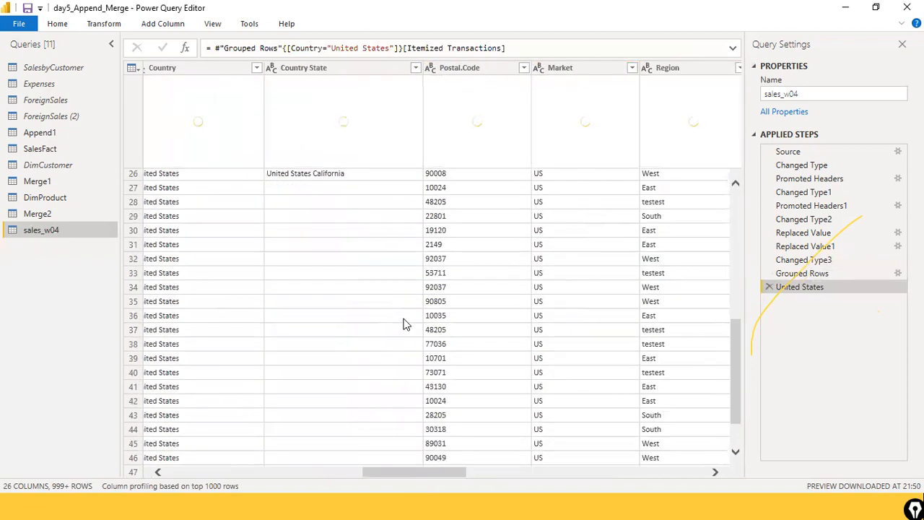
Step: Look through the Country State values in the United States records and remove the United States drill-down step
{"action": "scroll", "coordinate": [404, 325], "scroll_direction": "up", "scroll_amount": 8}
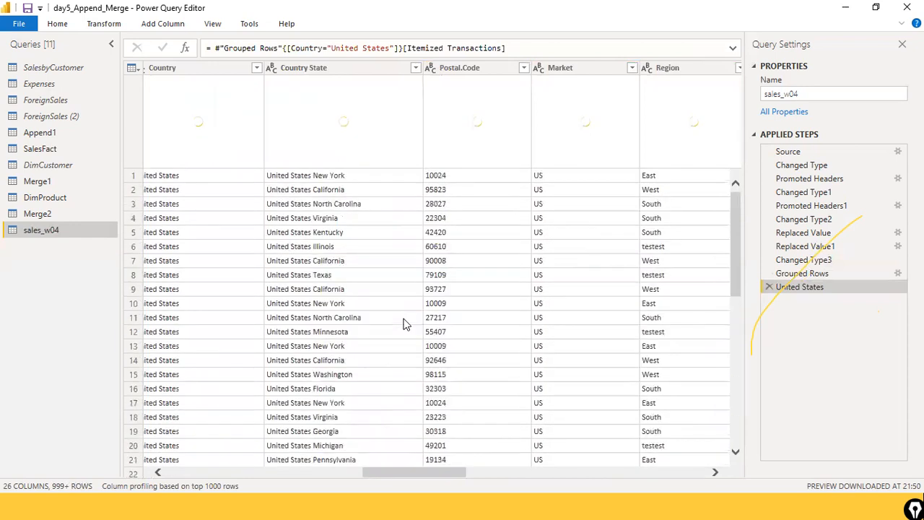
{"action": "scroll", "coordinate": [404, 325], "scroll_direction": "down", "scroll_amount": 9}
{"action": "scroll", "coordinate": [405, 325], "scroll_direction": "up", "scroll_amount": 7}
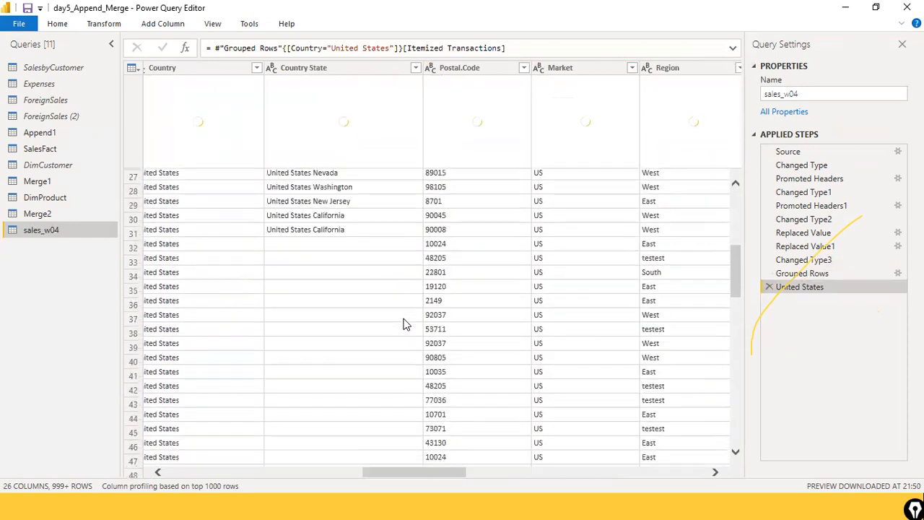
{"action": "scroll", "coordinate": [404, 325], "scroll_direction": "up", "scroll_amount": 3}
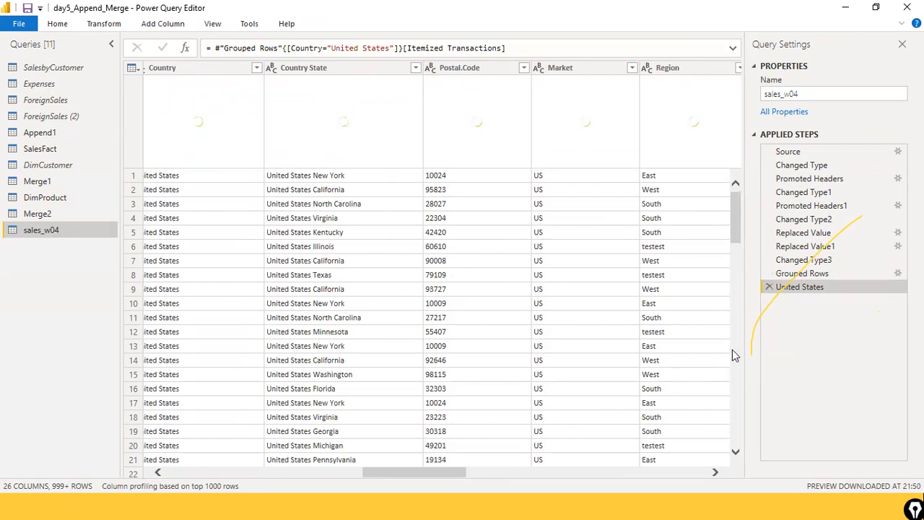
{"action": "left_click", "coordinate": [769, 287]}
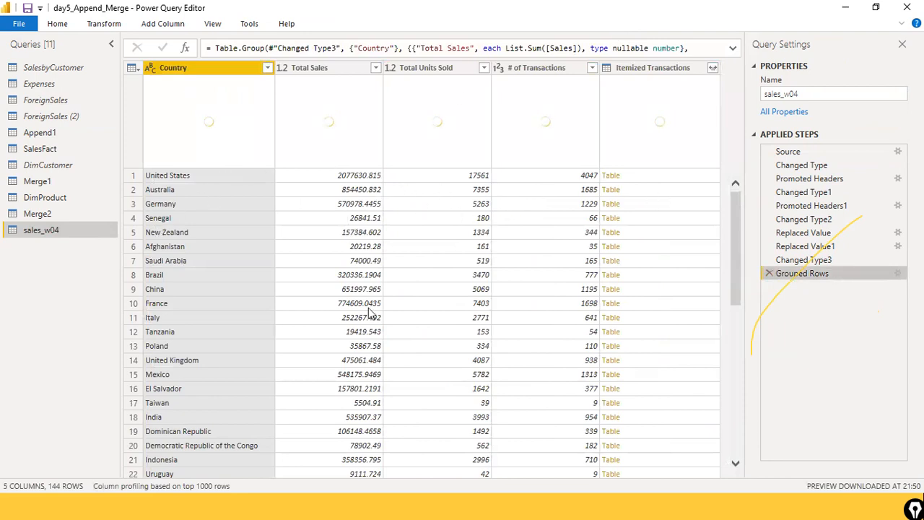
Step: Drill into the Republic of the Congo's Itemized Transactions table, check its Sales and Quantity columns, and remove the drill-down step
{"action": "scroll", "coordinate": [368, 311], "scroll_direction": "down", "scroll_amount": 20}
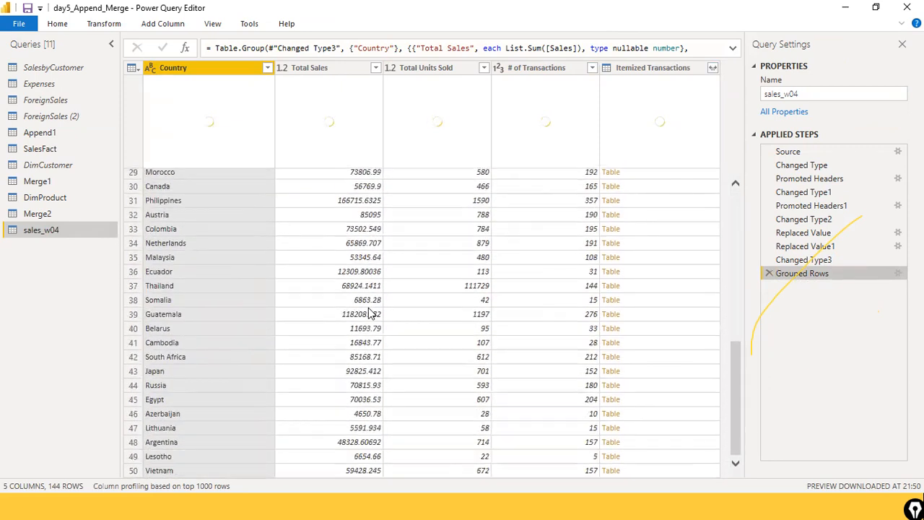
{"action": "scroll", "coordinate": [369, 312], "scroll_direction": "up", "scroll_amount": 3}
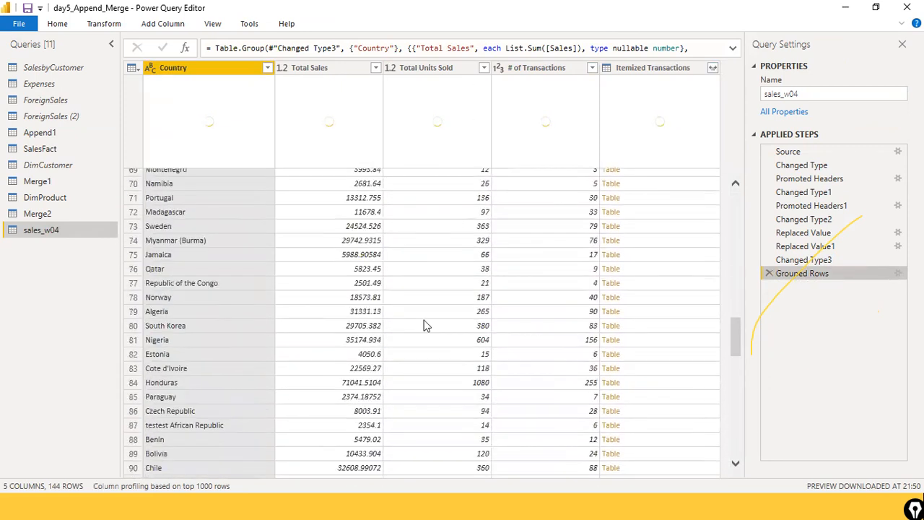
{"action": "scroll", "coordinate": [494, 306], "scroll_direction": "up", "scroll_amount": 1}
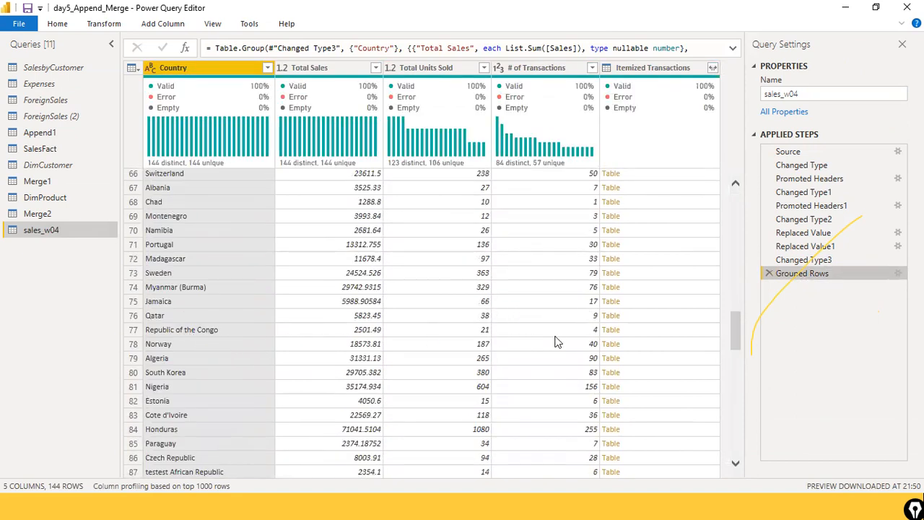
{"action": "left_click", "coordinate": [610, 329]}
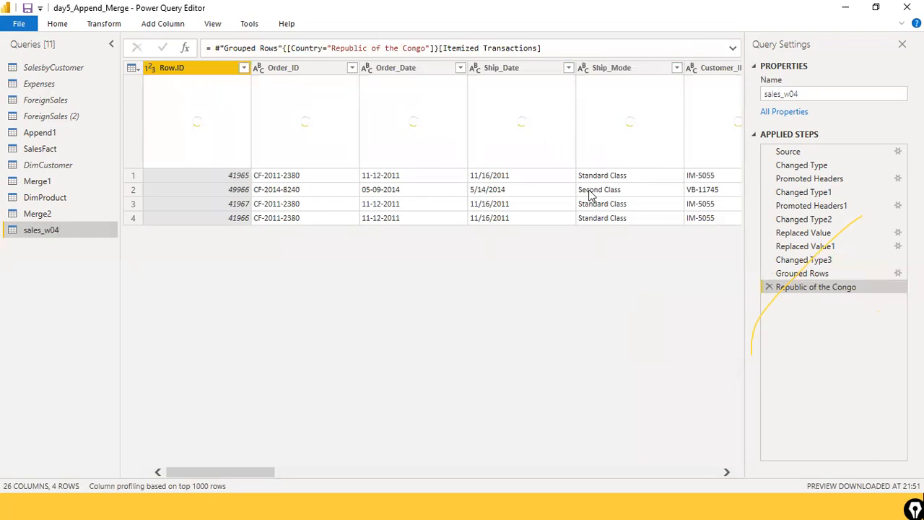
{"action": "left_click_drag", "start_coordinate": [212, 473], "coordinate": [602, 476]}
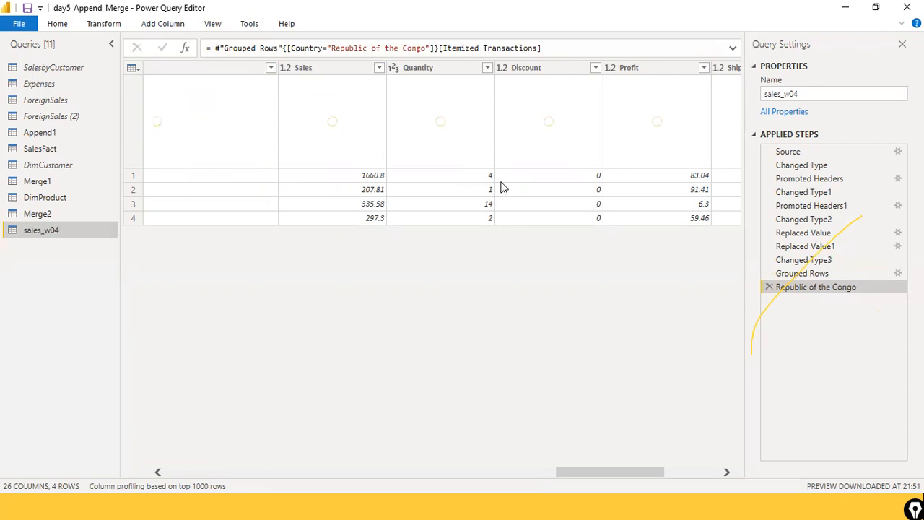
{"action": "left_click", "coordinate": [769, 287]}
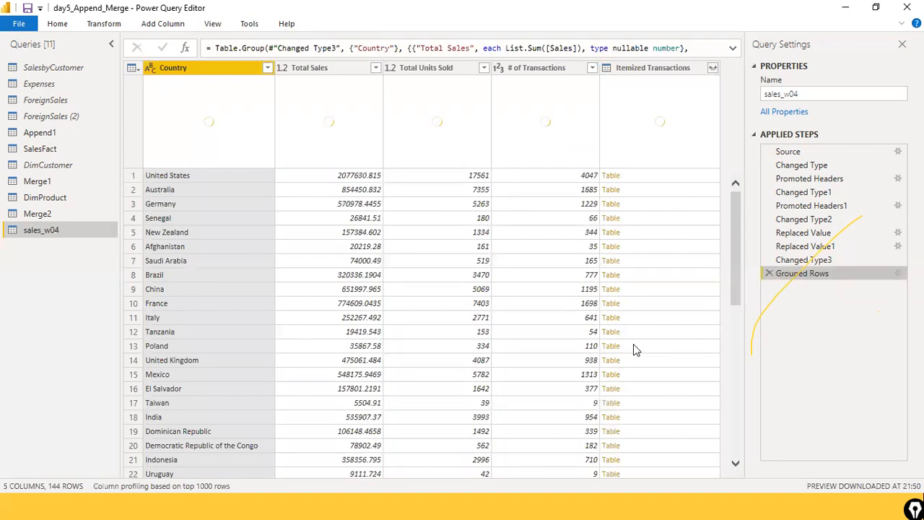
Step: Look over the grouped country rows of sales_w04 and close the query editor, applying the changes
{"action": "scroll", "coordinate": [632, 349], "scroll_direction": "down", "scroll_amount": 5}
{"action": "scroll", "coordinate": [633, 350], "scroll_direction": "up", "scroll_amount": 2}
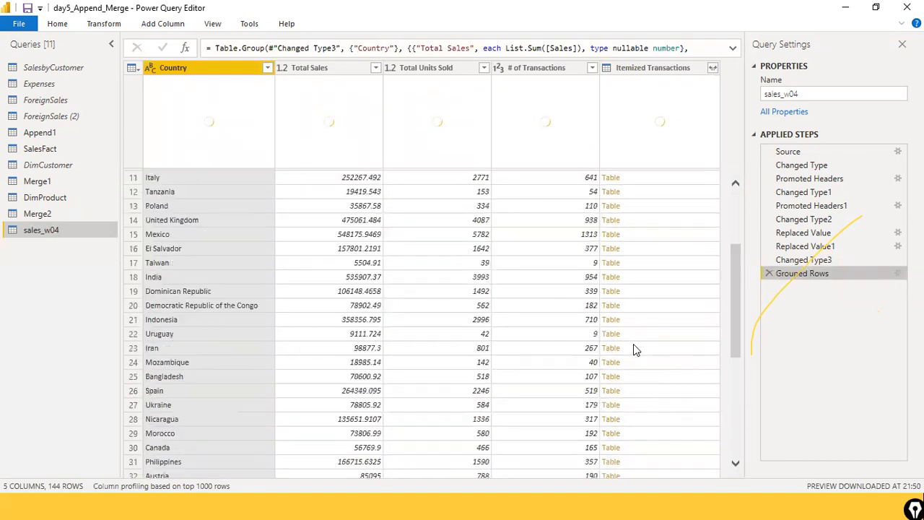
{"action": "scroll", "coordinate": [633, 350], "scroll_direction": "up", "scroll_amount": 3}
{"action": "scroll", "coordinate": [633, 350], "scroll_direction": "down", "scroll_amount": 3}
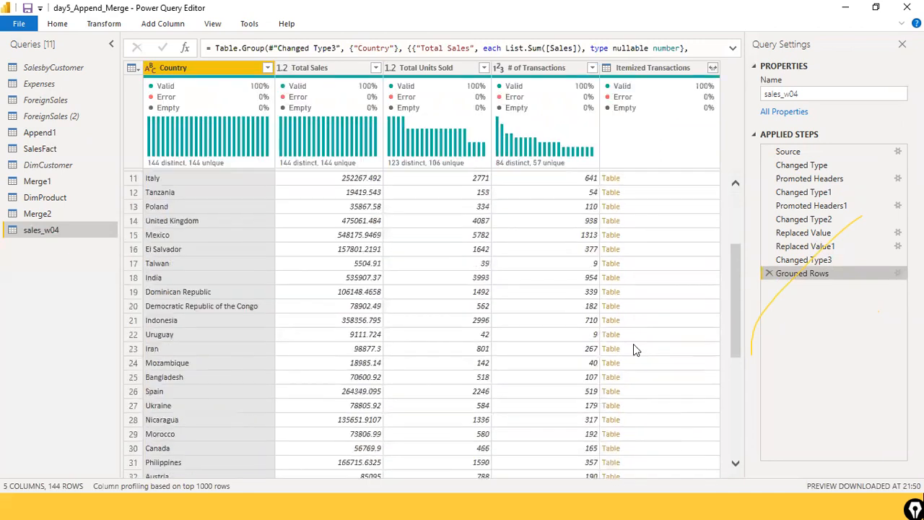
{"action": "scroll", "coordinate": [633, 347], "scroll_direction": "down", "scroll_amount": 8}
{"action": "scroll", "coordinate": [633, 350], "scroll_direction": "down", "scroll_amount": 14}
{"action": "scroll", "coordinate": [633, 349], "scroll_direction": "up", "scroll_amount": 2}
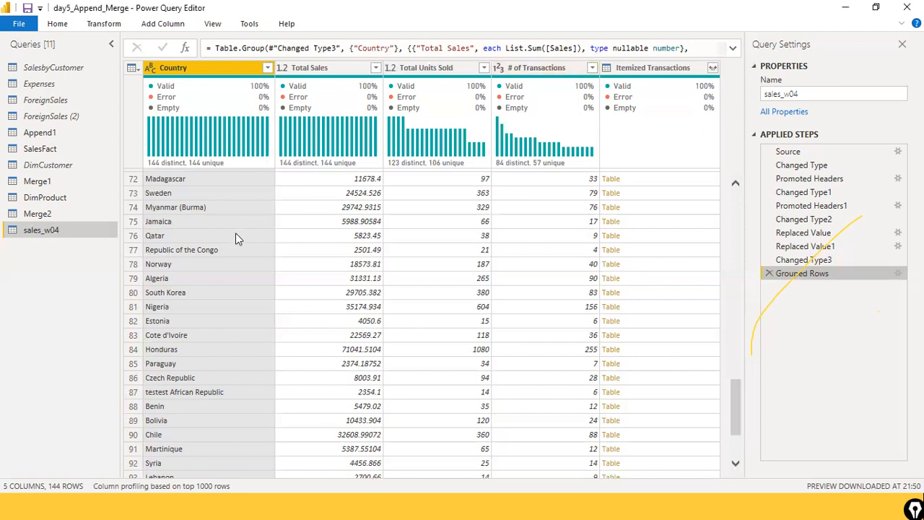
{"action": "left_click", "coordinate": [22, 20]}
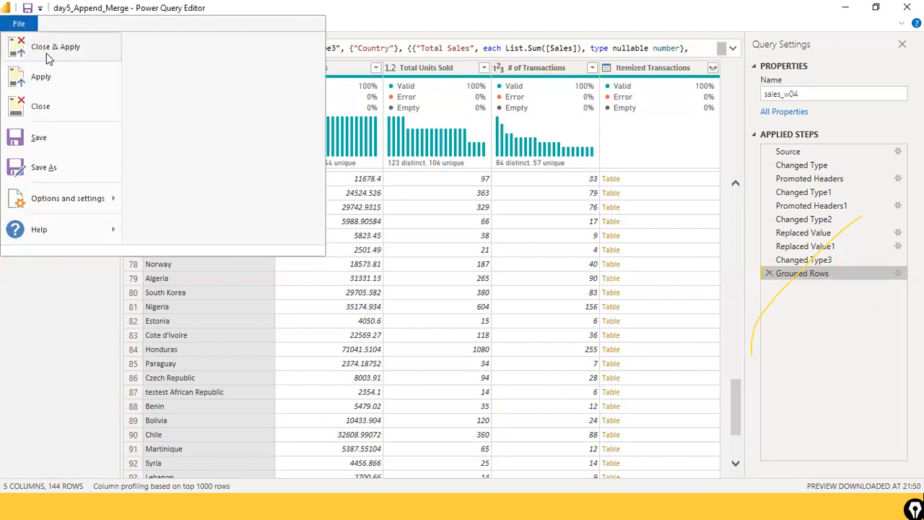
{"action": "left_click", "coordinate": [46, 54]}
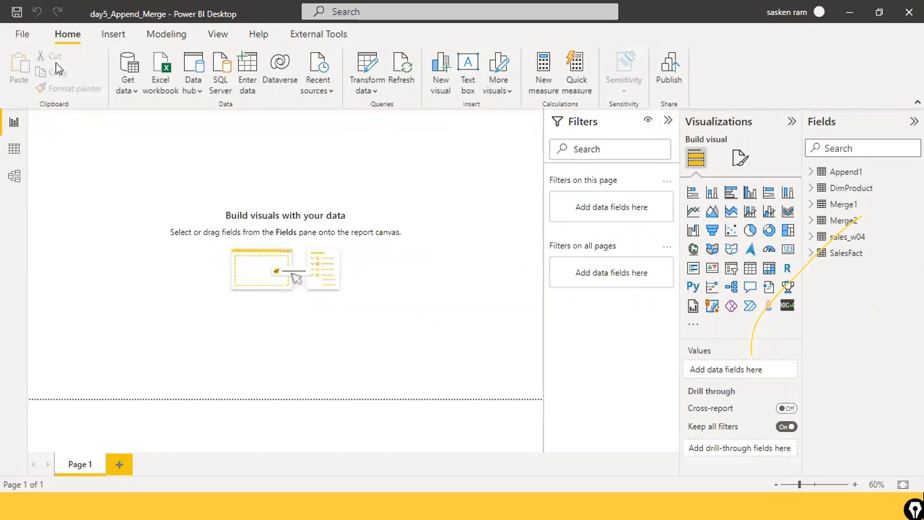
Step: Save the report as a new Power BI file named fuzzy_grouping in the dat1 folder
{"action": "left_click", "coordinate": [23, 34]}
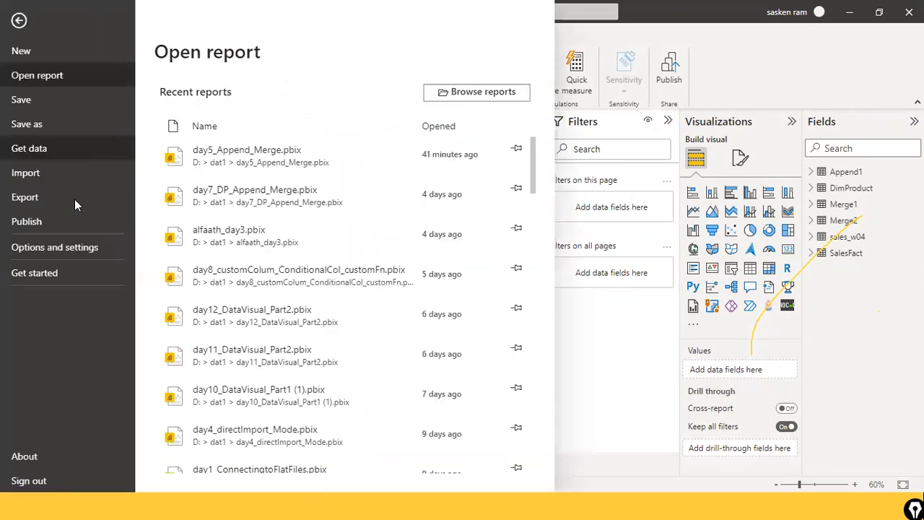
{"action": "left_click", "coordinate": [91, 128]}
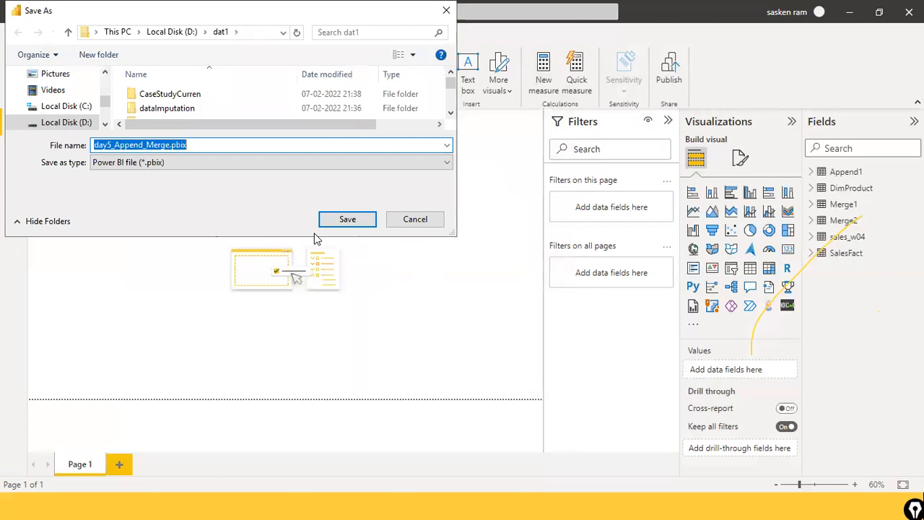
{"action": "type", "text": "fuz"}
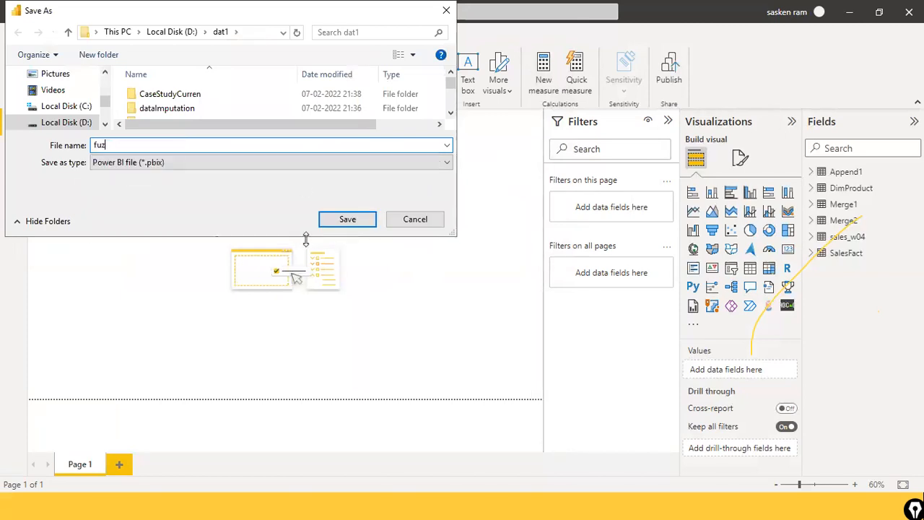
{"action": "type", "text": "zy_grouping"}
{"action": "key", "text": "Return"}
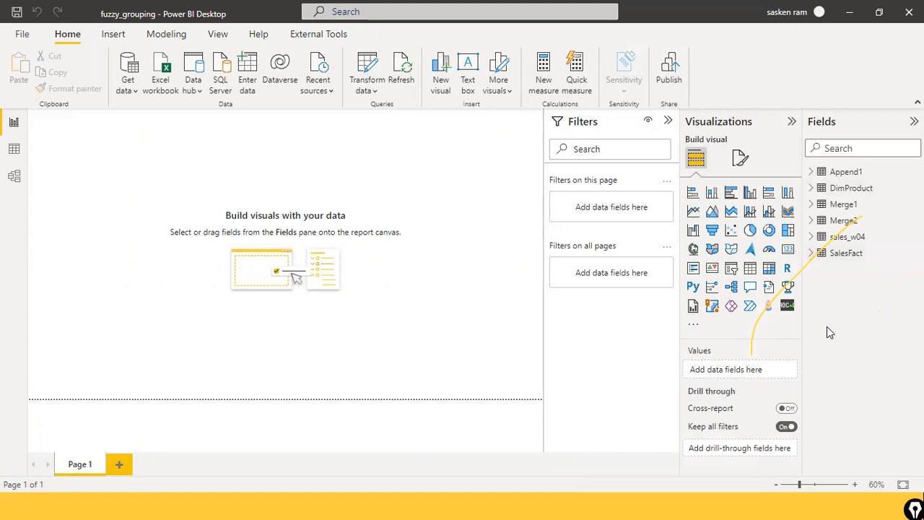
Step: Delete the DimProduct and Merge1 tables from the model
{"action": "left_click", "coordinate": [915, 188]}
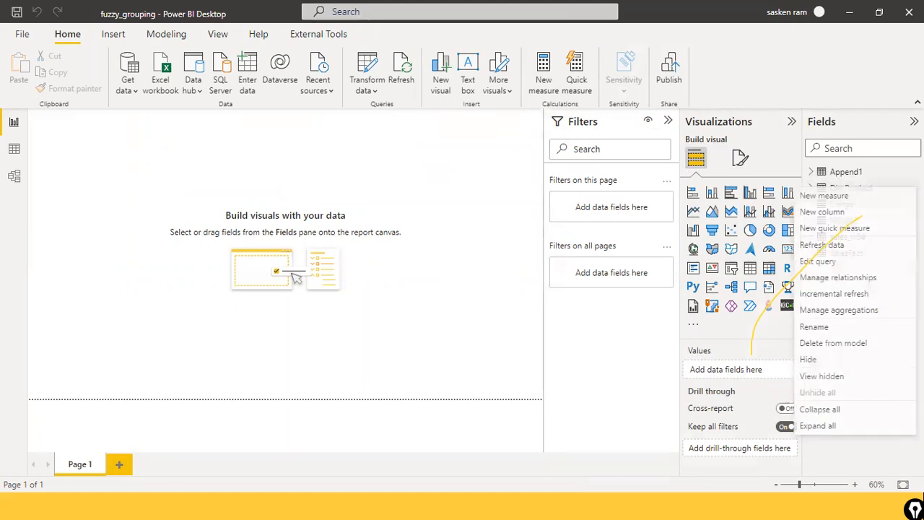
{"action": "left_click", "coordinate": [847, 345]}
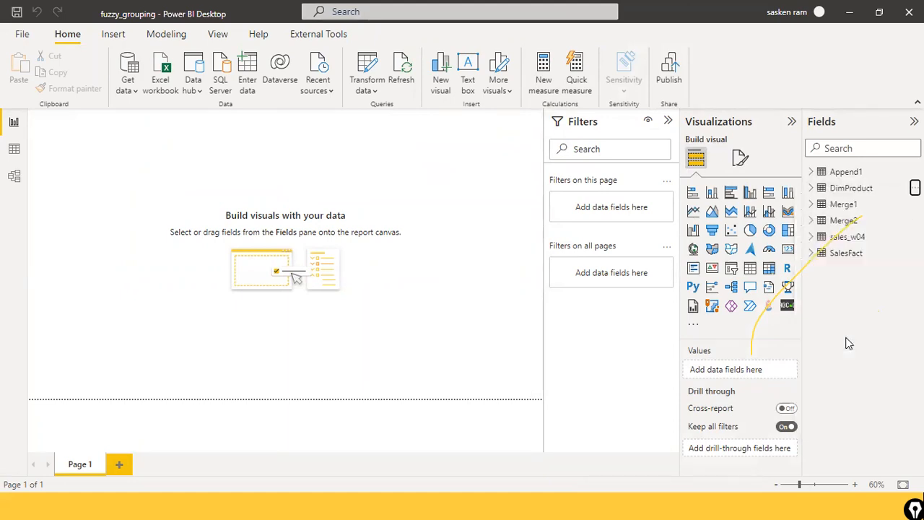
{"action": "left_click", "coordinate": [541, 281]}
{"action": "left_click", "coordinate": [542, 291]}
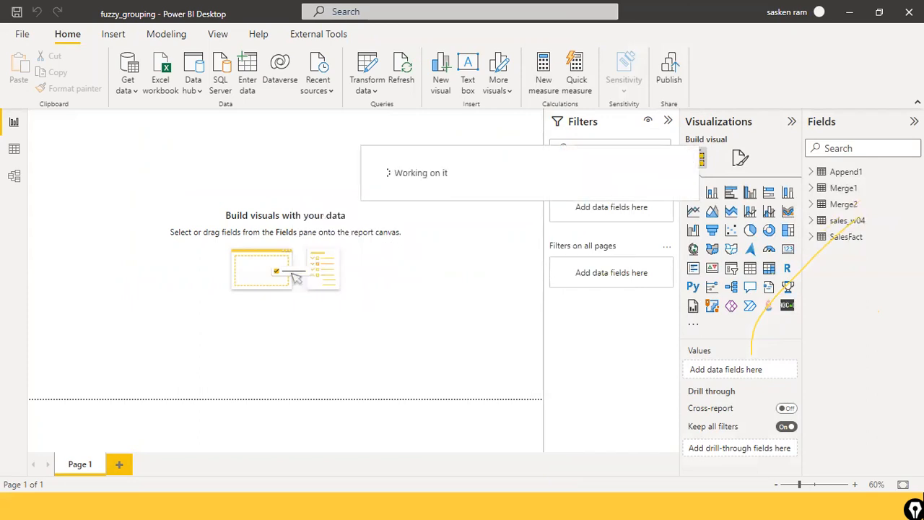
{"action": "left_click", "coordinate": [914, 188]}
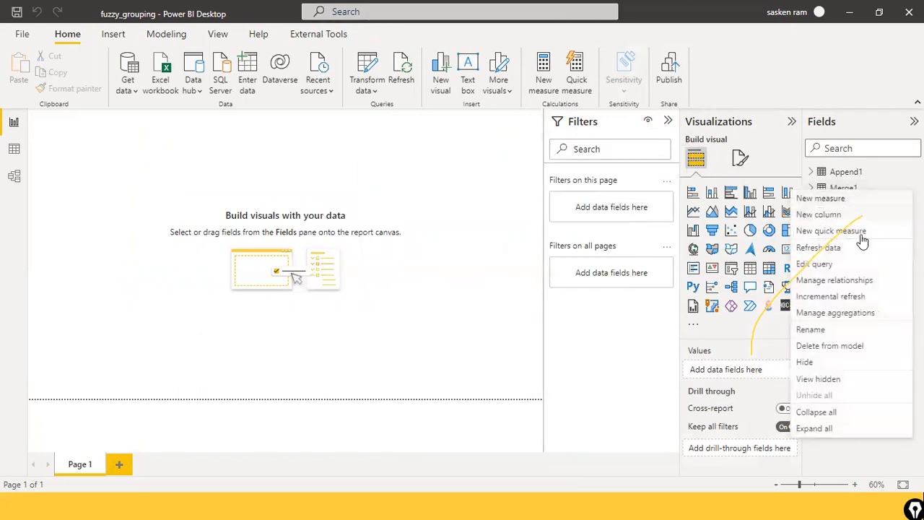
{"action": "left_click", "coordinate": [844, 345]}
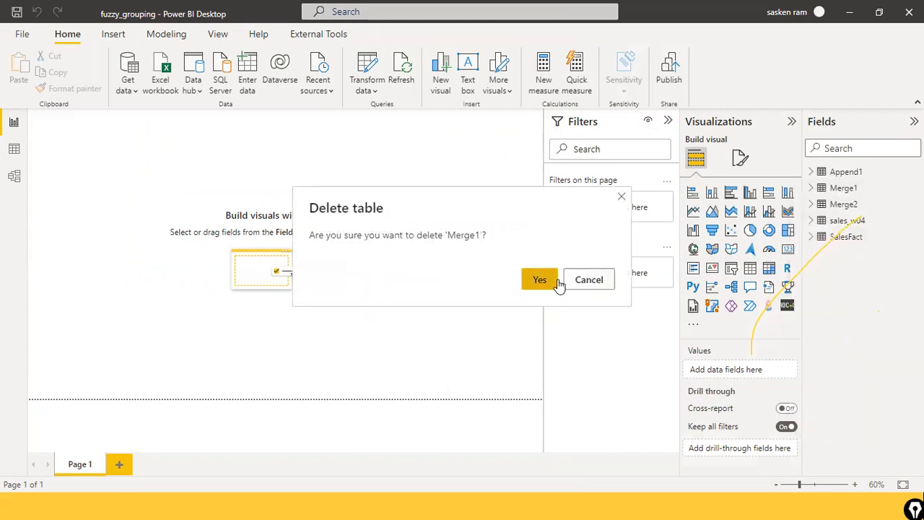
{"action": "left_click", "coordinate": [549, 280]}
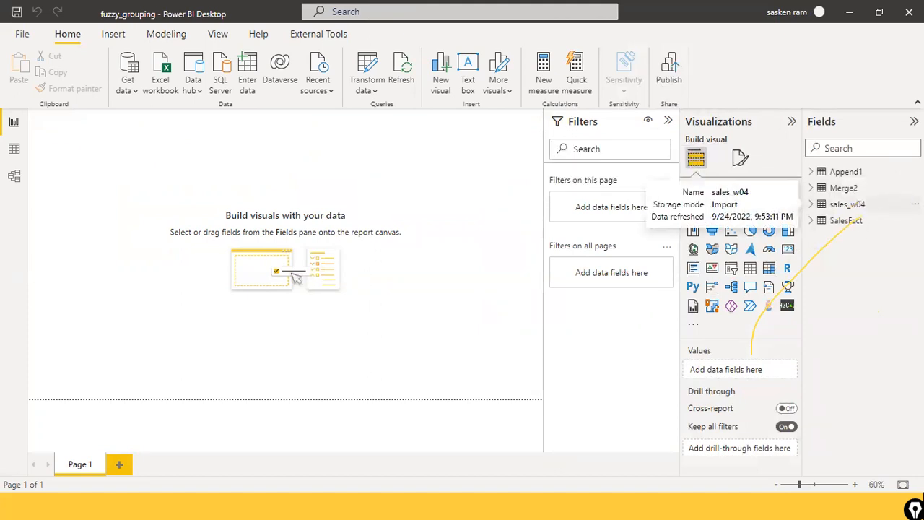
Step: Delete the Merge2 and Append1 tables from the model
{"action": "left_click", "coordinate": [915, 188]}
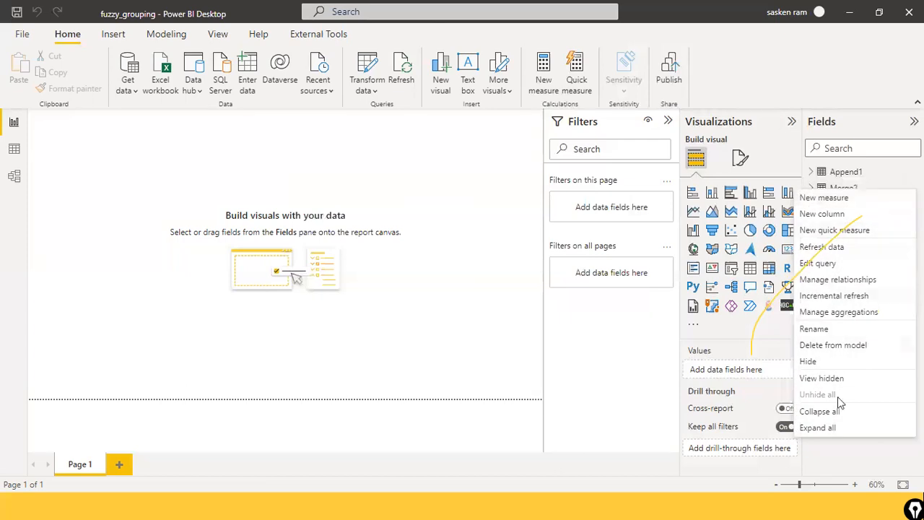
{"action": "left_click", "coordinate": [859, 344]}
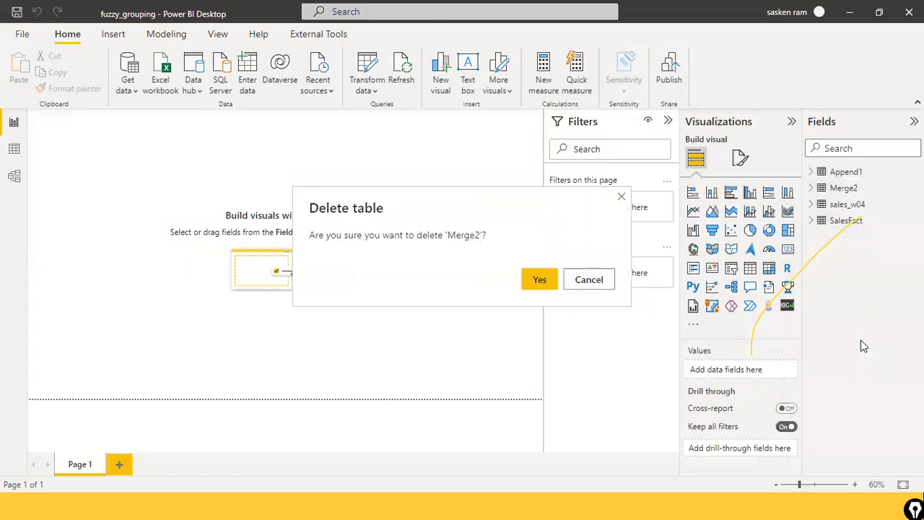
{"action": "left_click", "coordinate": [540, 279]}
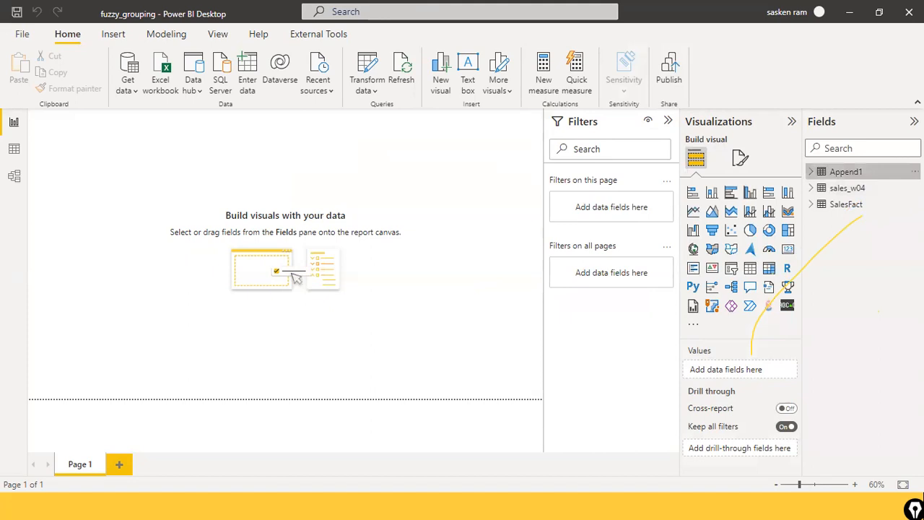
{"action": "left_click", "coordinate": [846, 172]}
{"action": "left_click", "coordinate": [914, 171]}
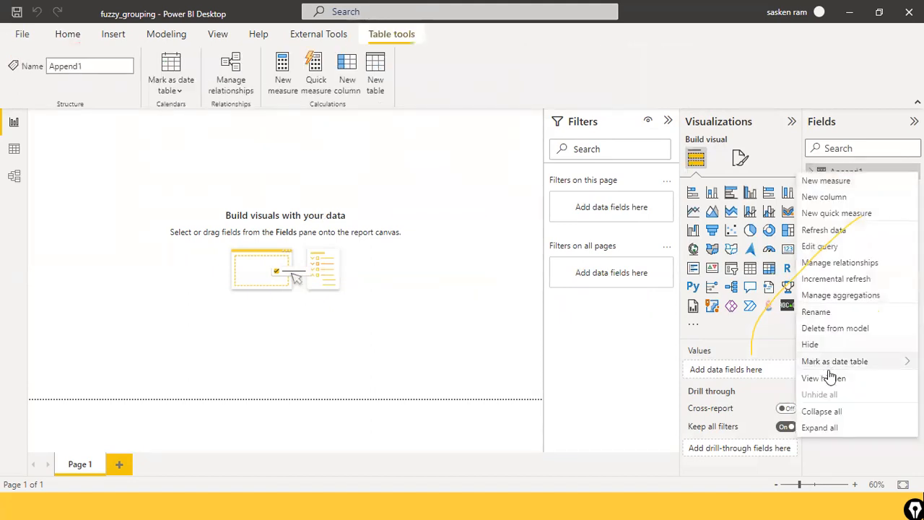
{"action": "left_click", "coordinate": [863, 328]}
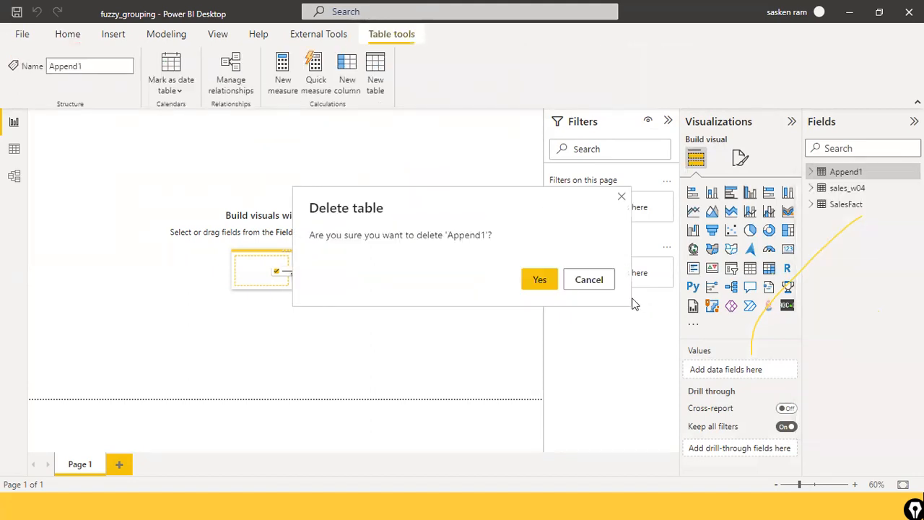
{"action": "left_click", "coordinate": [537, 277]}
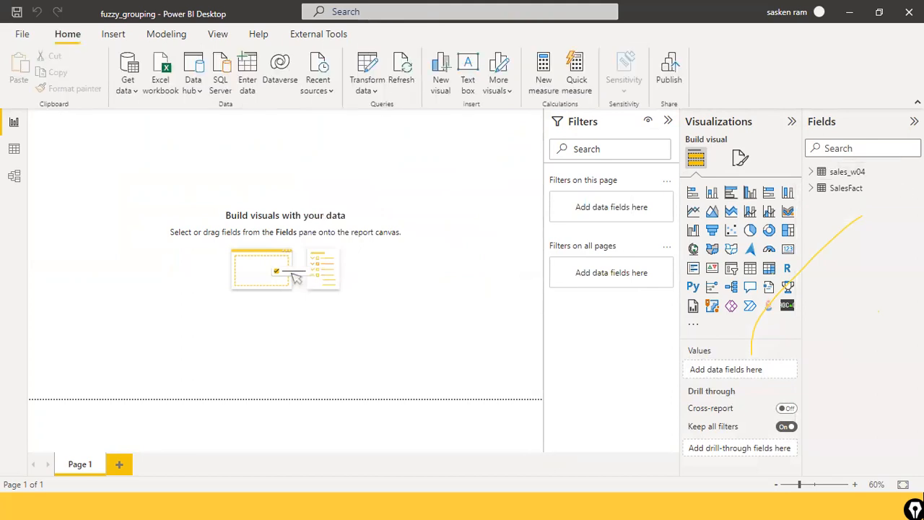
Step: Delete the SalesFact table from the model and save the report
{"action": "right_click", "coordinate": [845, 187]}
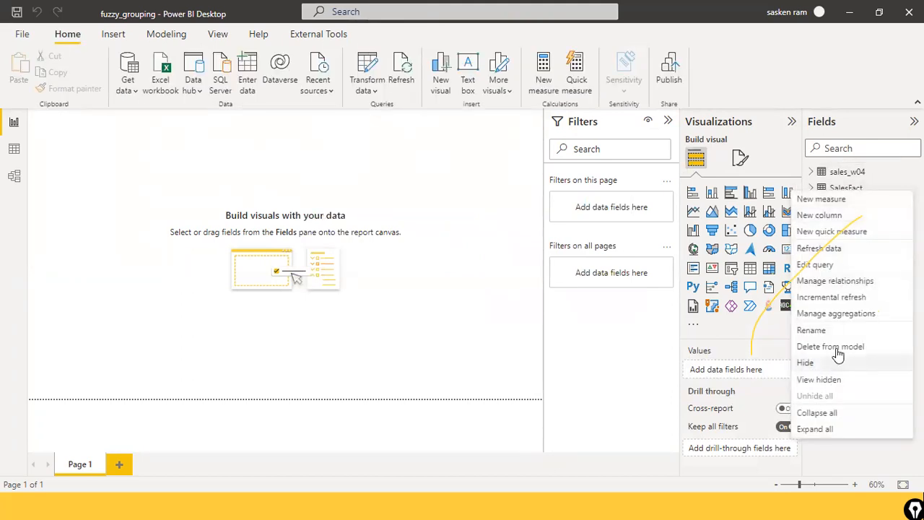
{"action": "left_click", "coordinate": [833, 349]}
{"action": "left_click", "coordinate": [551, 286]}
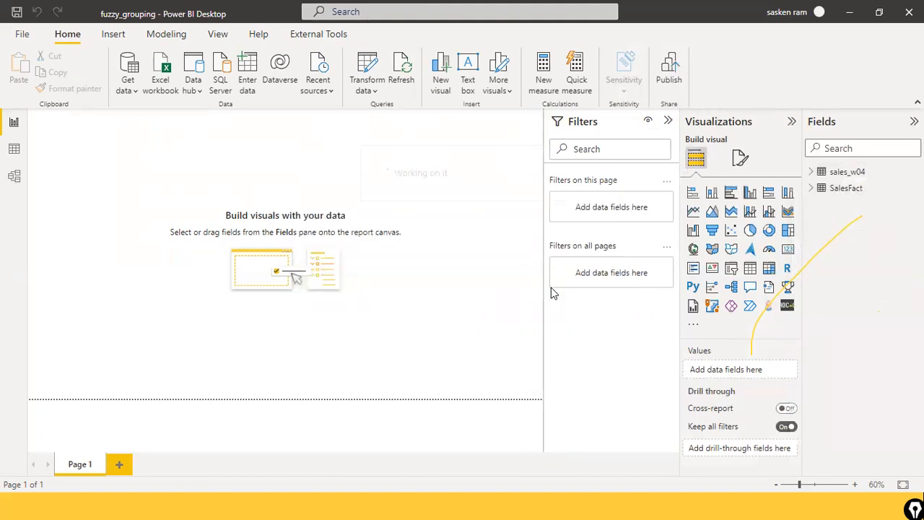
{"action": "left_click", "coordinate": [22, 34]}
{"action": "left_click", "coordinate": [21, 99]}
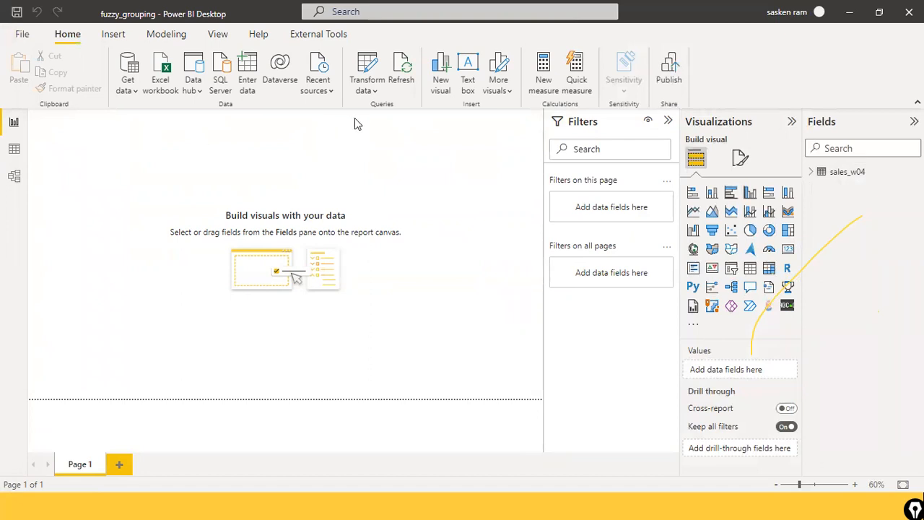
{"action": "left_click", "coordinate": [669, 75]}
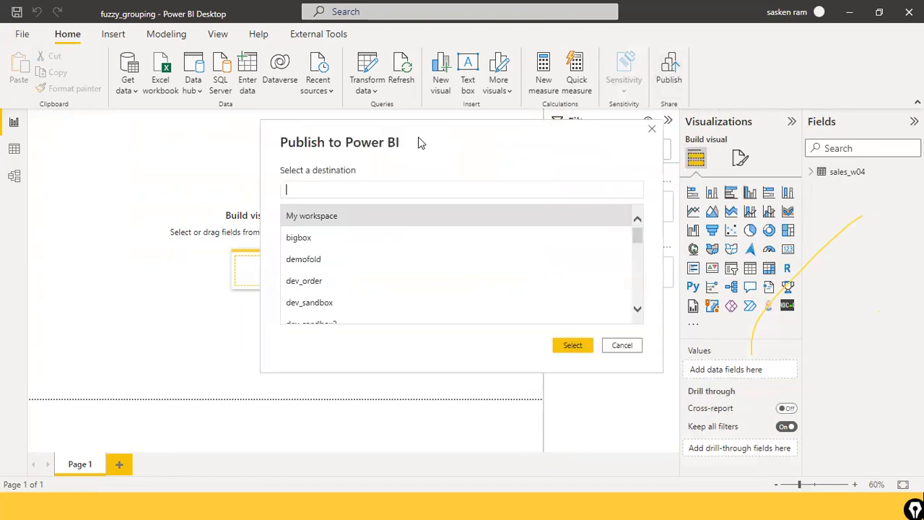
{"action": "scroll", "coordinate": [438, 227], "scroll_direction": "down", "scroll_amount": 1}
{"action": "scroll", "coordinate": [439, 227], "scroll_direction": "up", "scroll_amount": 1}
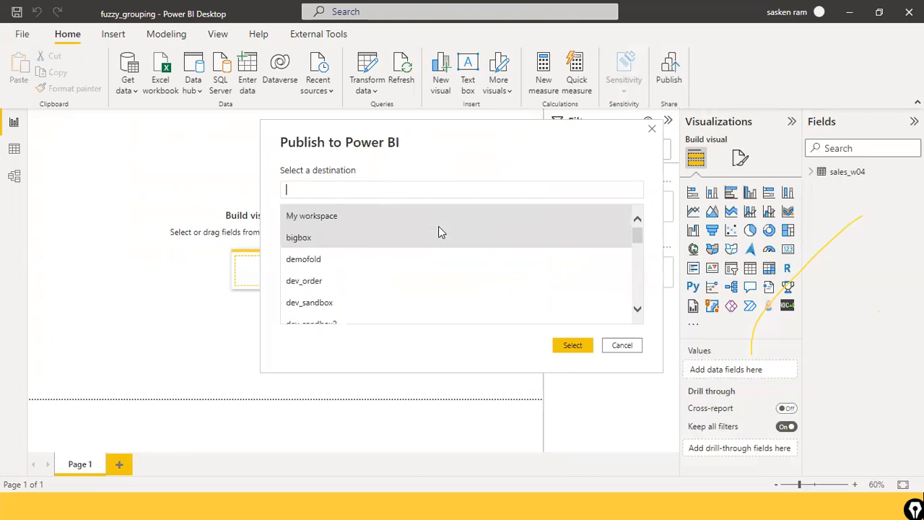
{"action": "left_click", "coordinate": [606, 349]}
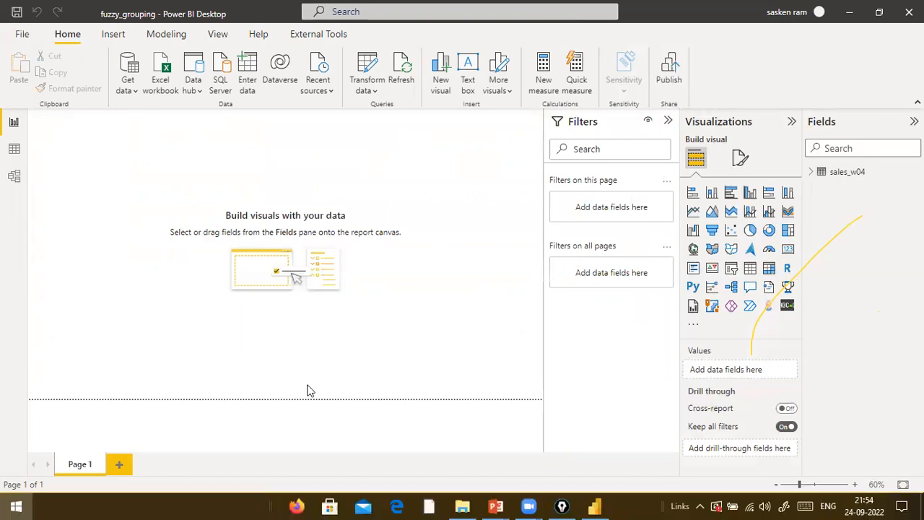
Step: Switch to Chrome, open the Power BI service at app.powerbi.com, and check the profile of the signed-in account
{"action": "key", "text": "super"}
{"action": "type", "text": "chrome"}
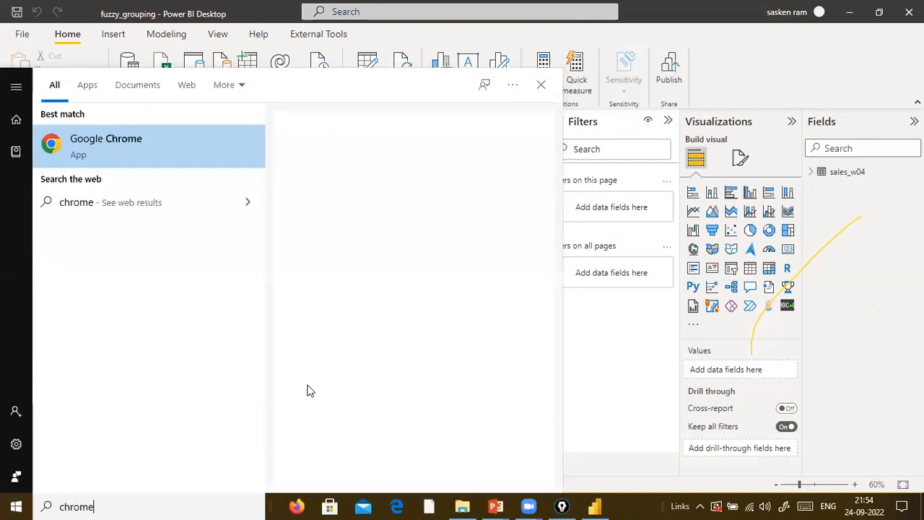
{"action": "key", "text": "Return"}
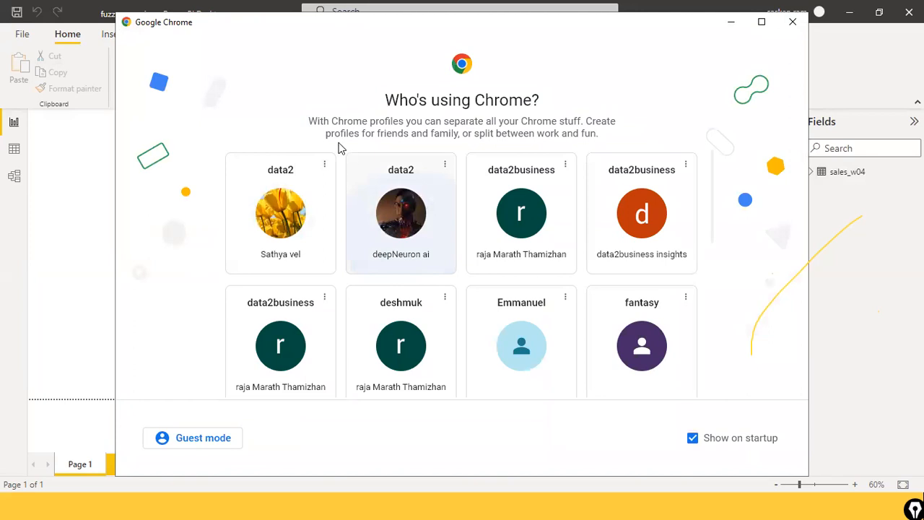
{"action": "left_click", "coordinate": [350, 156]}
{"action": "left_click", "coordinate": [133, 36]}
{"action": "type", "text": "a"}
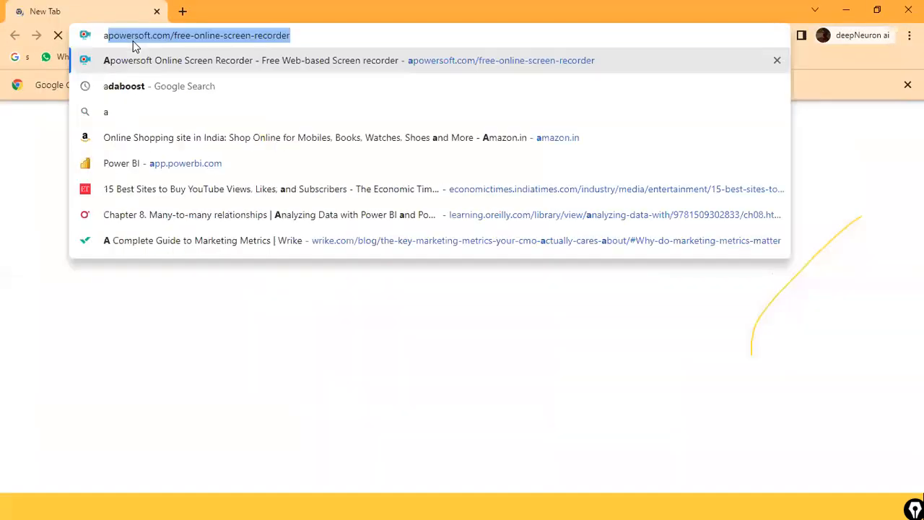
{"action": "type", "text": "pp"}
{"action": "key", "text": "Return"}
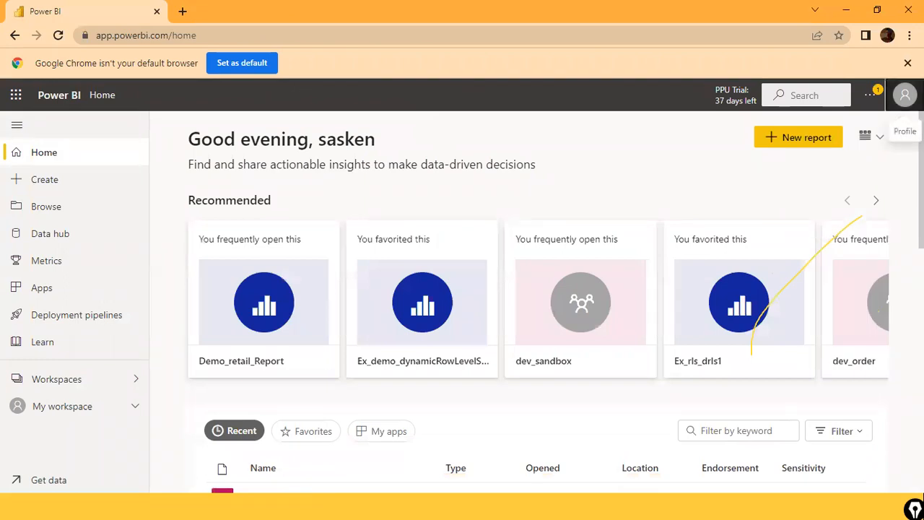
{"action": "left_click", "coordinate": [904, 94]}
{"action": "left_click", "coordinate": [672, 182]}
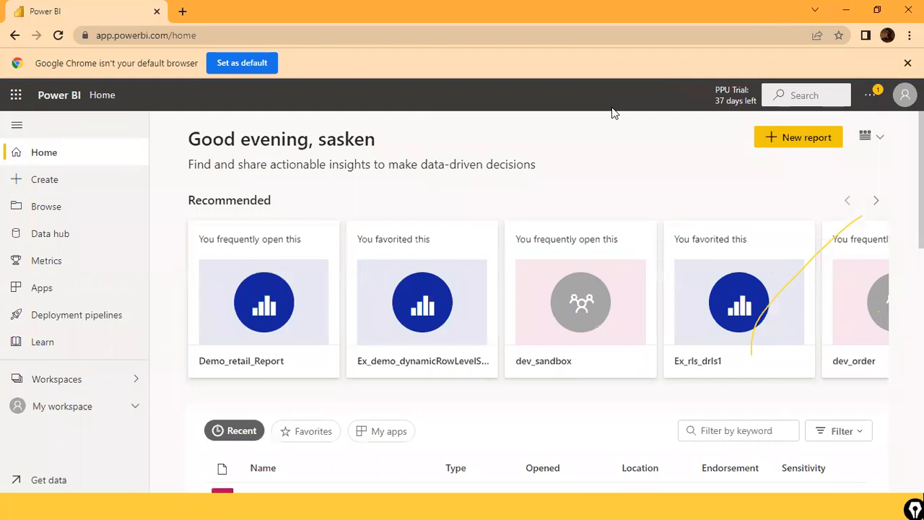
Step: Switch back to Power BI Desktop and try to publish the fuzzy_grouping report to the dev_sandbox workspace
{"action": "key", "text": "alt+Tab"}
{"action": "key", "text": "alt+Tab"}
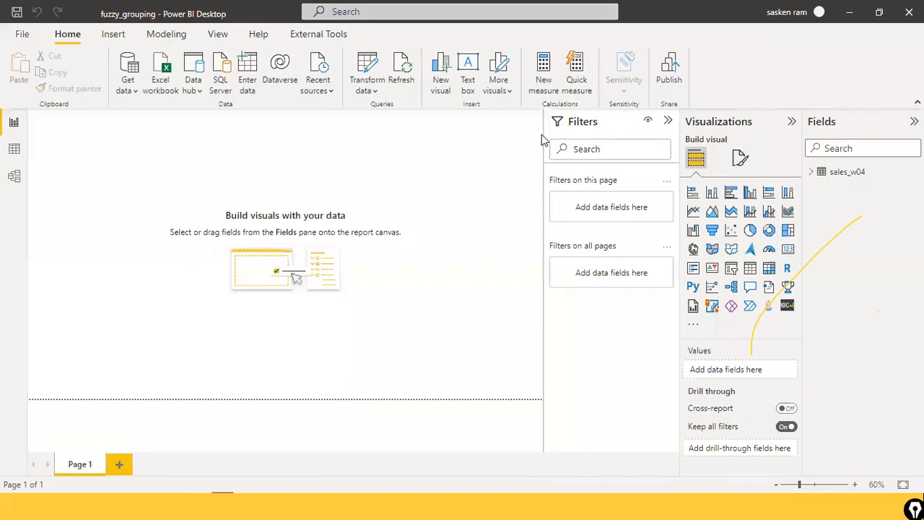
{"action": "left_click", "coordinate": [663, 78]}
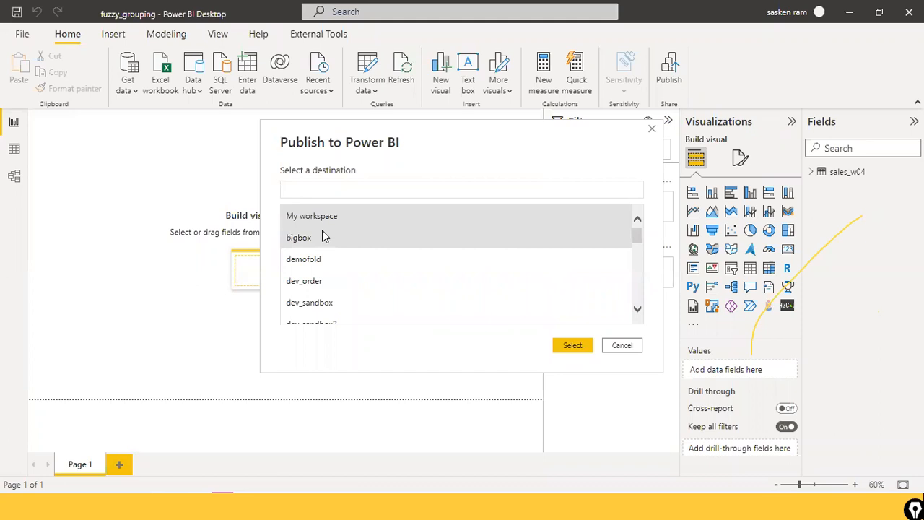
{"action": "scroll", "coordinate": [322, 237], "scroll_direction": "down", "scroll_amount": 2}
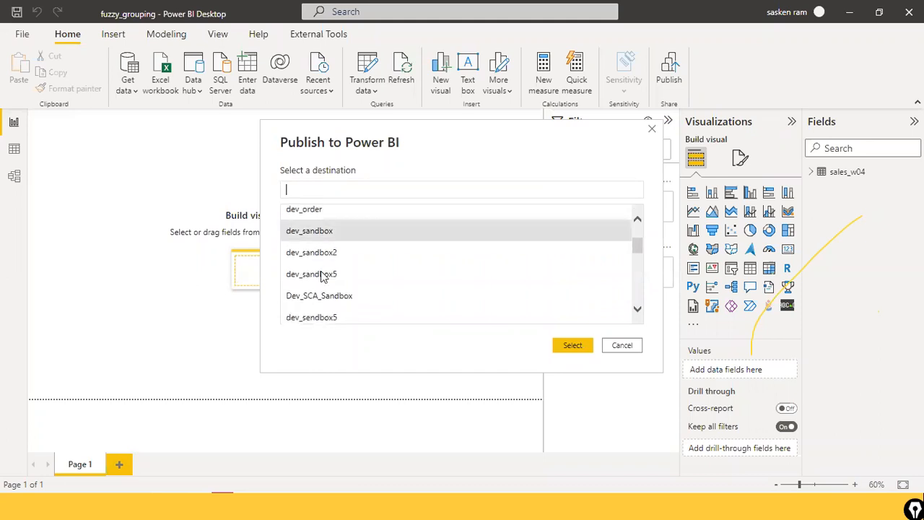
{"action": "scroll", "coordinate": [348, 225], "scroll_direction": "up", "scroll_amount": 2}
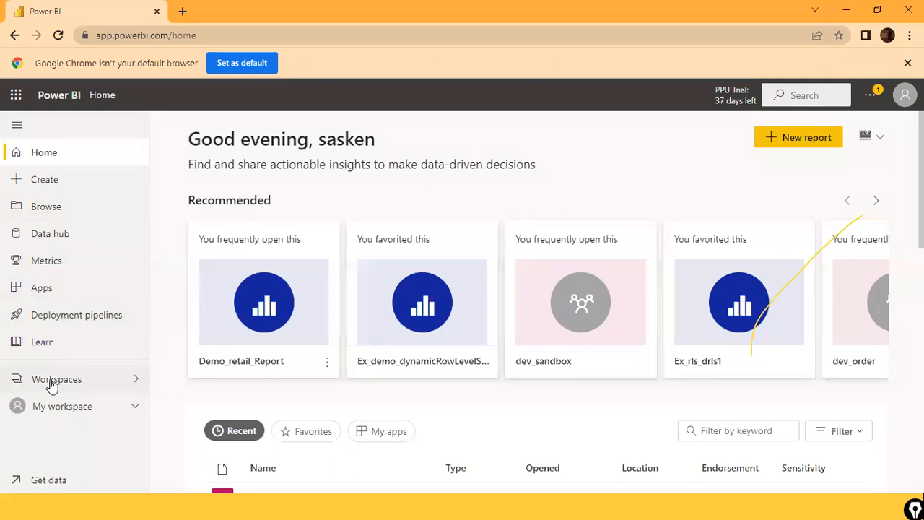
{"action": "left_click", "coordinate": [51, 382]}
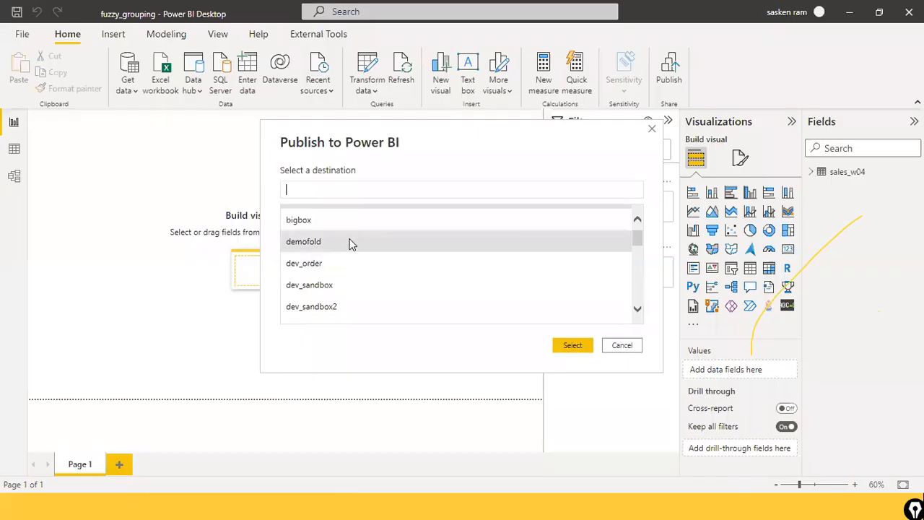
{"action": "double_click", "coordinate": [332, 287]}
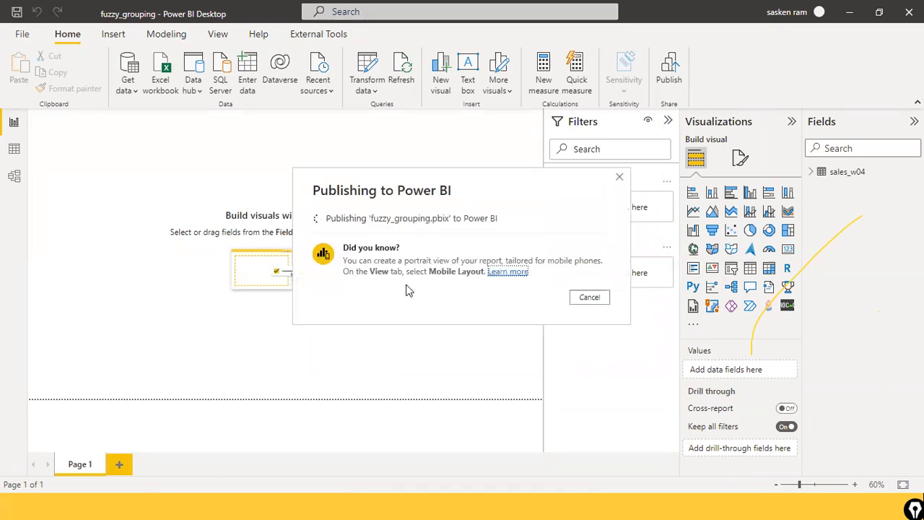
Step: Open the dev_sandbox workspace in the Power BI service and look through its reports and datasets
{"action": "key", "text": "alt+Tab"}
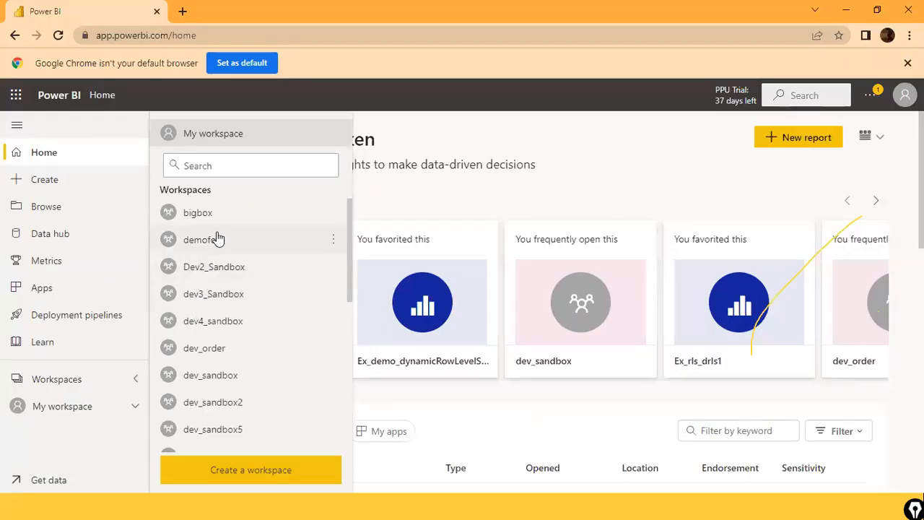
{"action": "scroll", "coordinate": [230, 303], "scroll_direction": "down", "scroll_amount": 1}
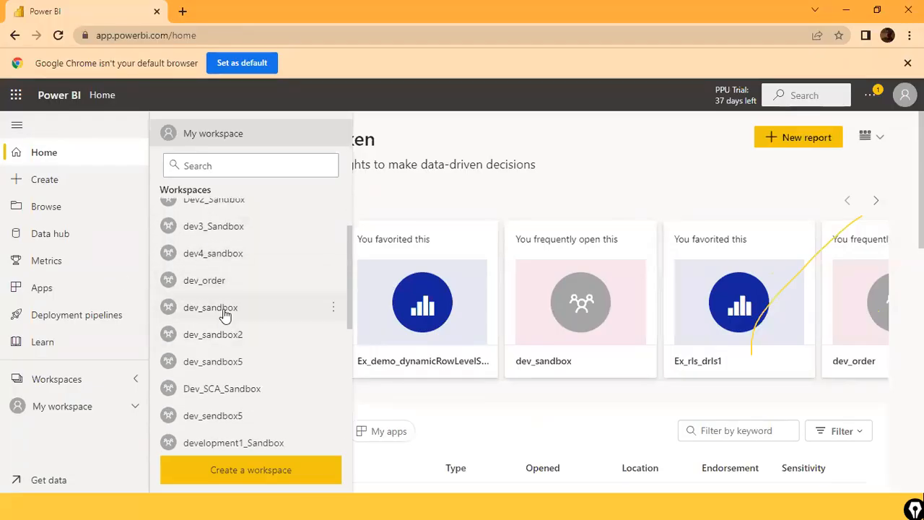
{"action": "left_click", "coordinate": [228, 310]}
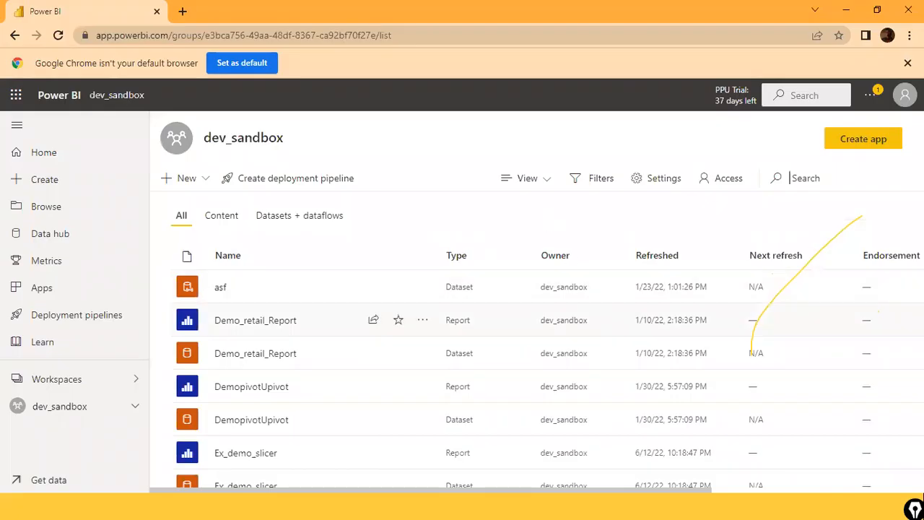
{"action": "scroll", "coordinate": [714, 311], "scroll_direction": "down", "scroll_amount": 3}
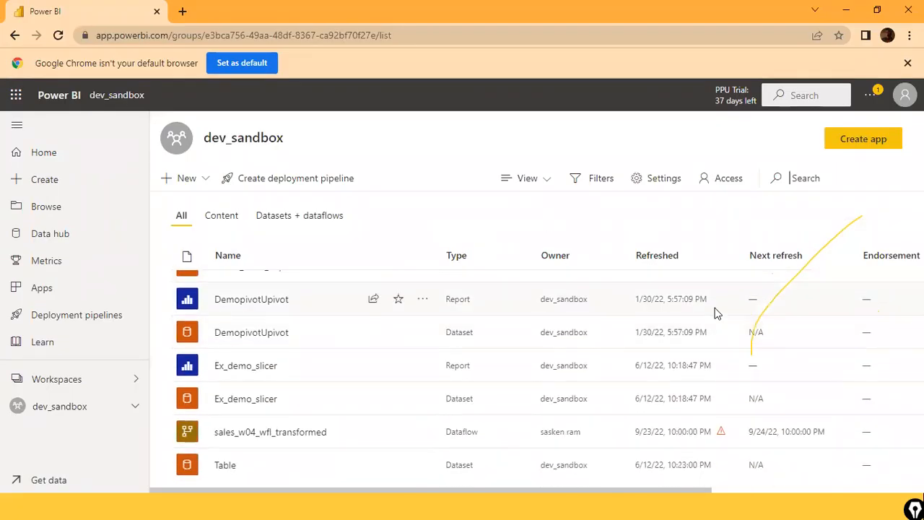
{"action": "scroll", "coordinate": [330, 303], "scroll_direction": "up", "scroll_amount": 3}
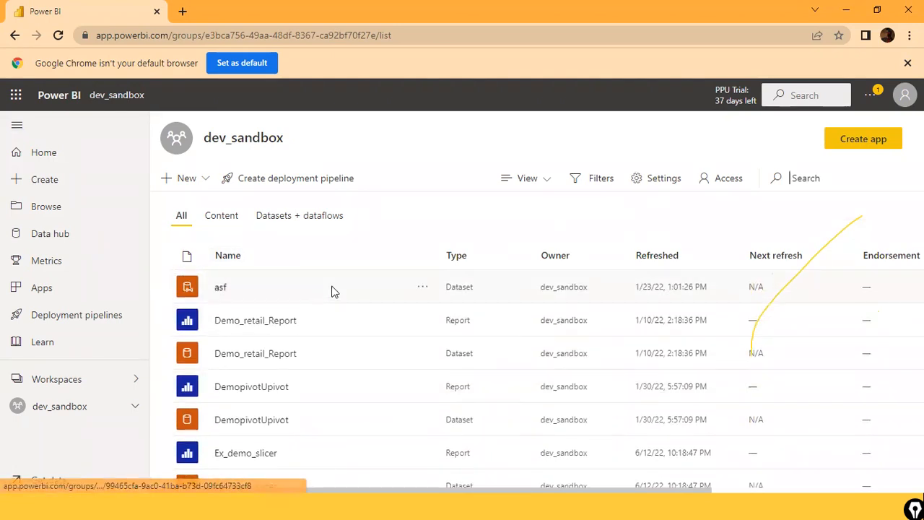
Step: Examine the signed-in account's licence type and trial status in the Power BI service
{"action": "left_click", "coordinate": [869, 95]}
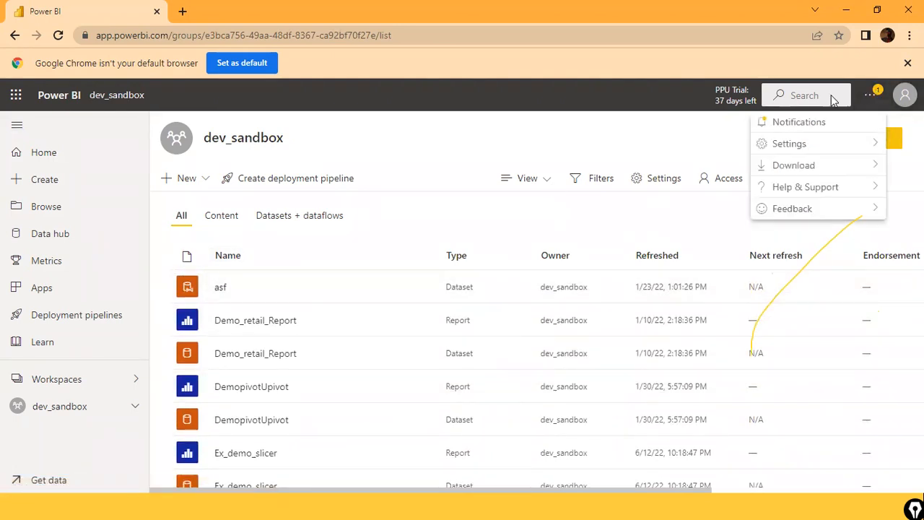
{"action": "left_click", "coordinate": [870, 94]}
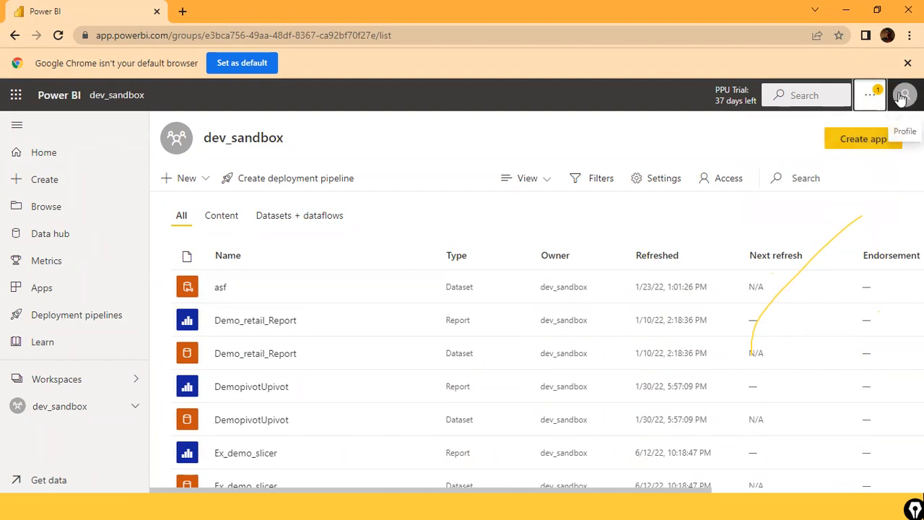
{"action": "left_click", "coordinate": [905, 95]}
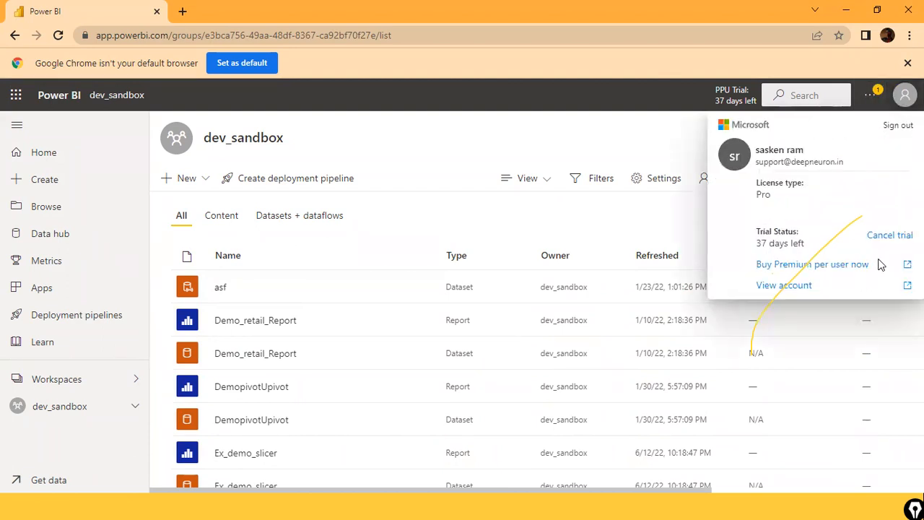
{"action": "left_click", "coordinate": [592, 137]}
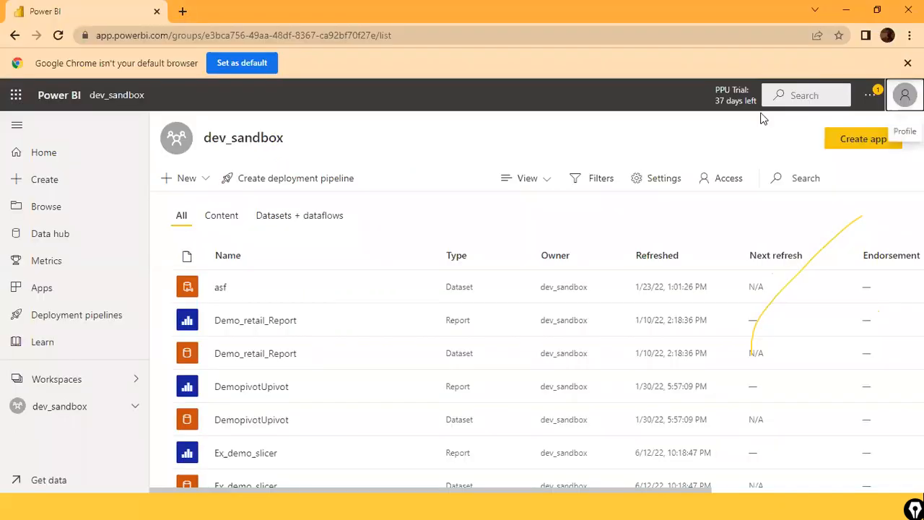
{"action": "left_click", "coordinate": [904, 95]}
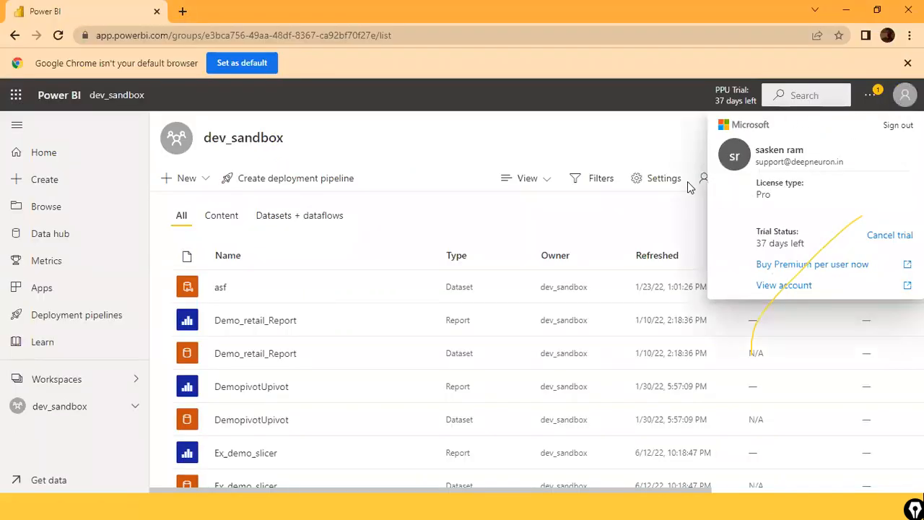
{"action": "left_click", "coordinate": [588, 118]}
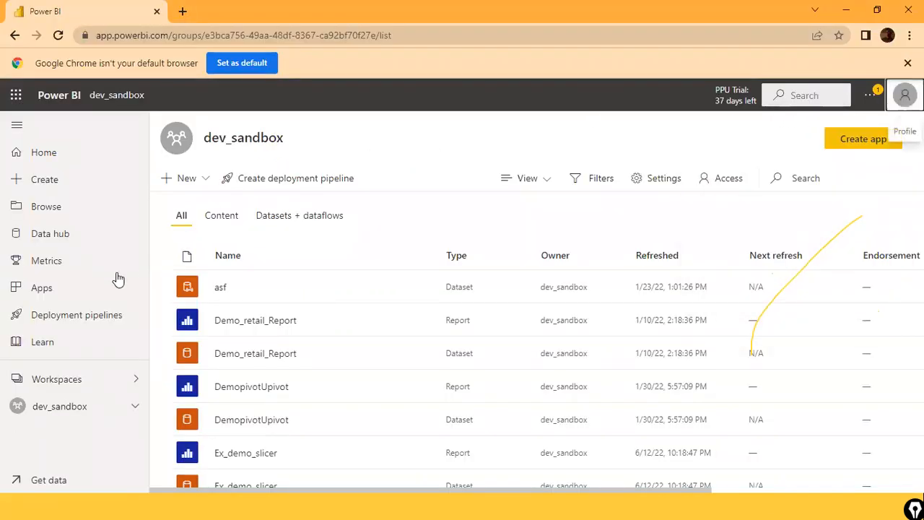
Step: Try again to publish the report to dev_sandbox from Power BI Desktop, and recheck the account's licence details in the service
{"action": "key", "text": "alt+Tab"}
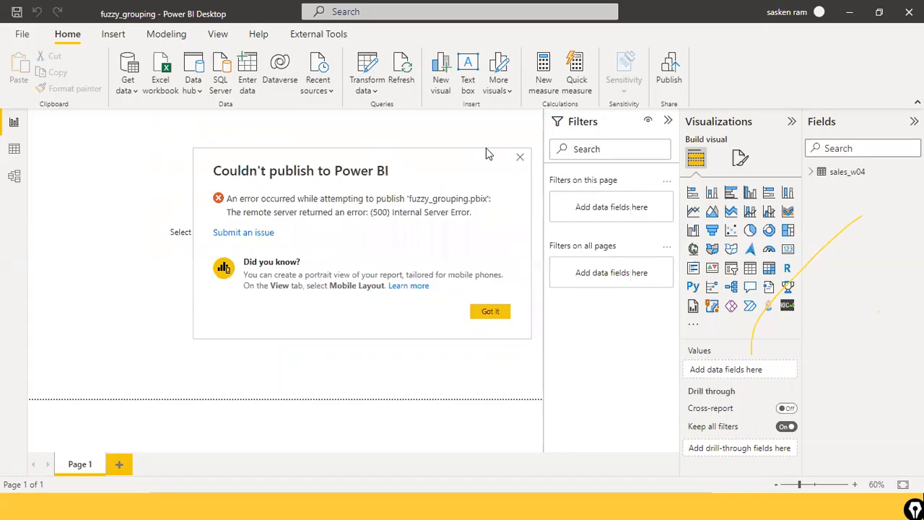
{"action": "left_click", "coordinate": [490, 311]}
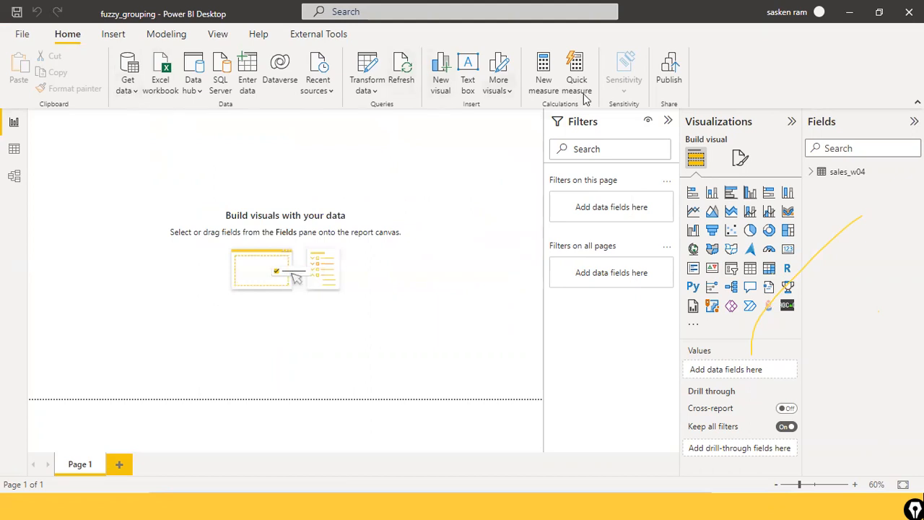
{"action": "left_click", "coordinate": [662, 85]}
{"action": "double_click", "coordinate": [322, 300]}
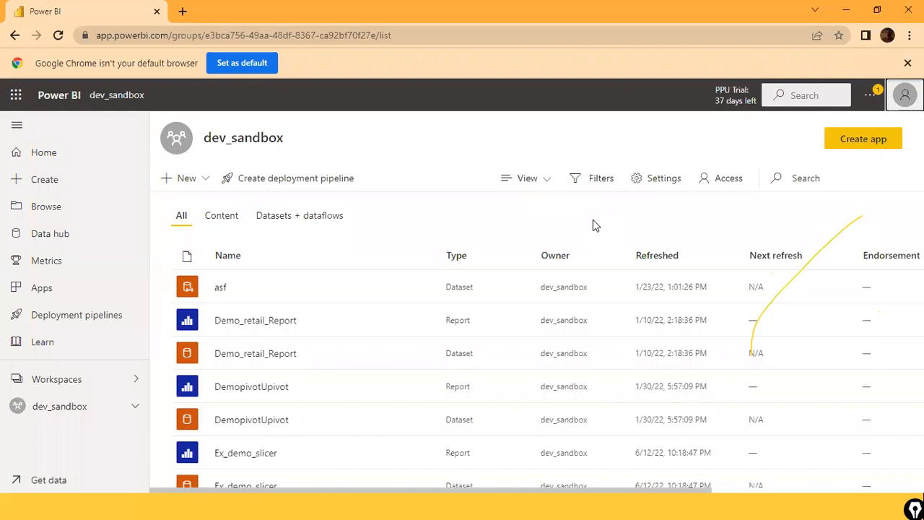
{"action": "left_click", "coordinate": [904, 94]}
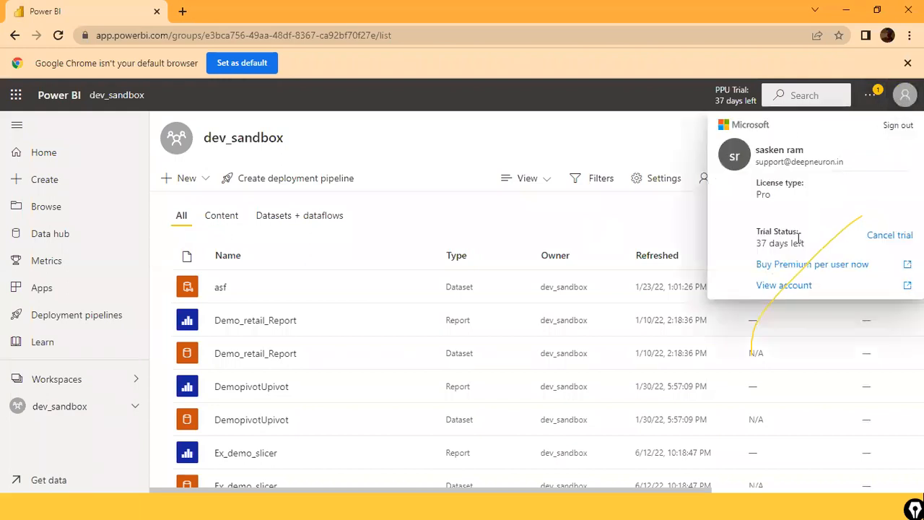
{"action": "left_click", "coordinate": [622, 141]}
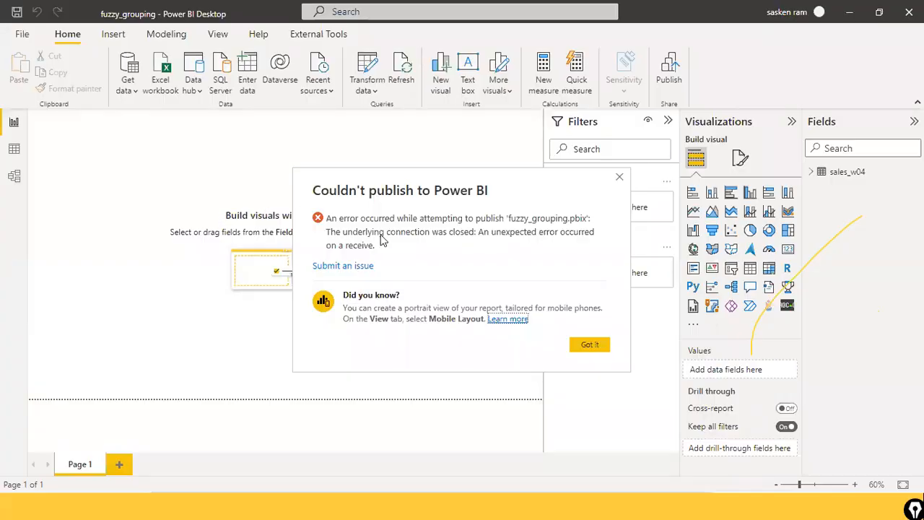
{"action": "left_click", "coordinate": [591, 345]}
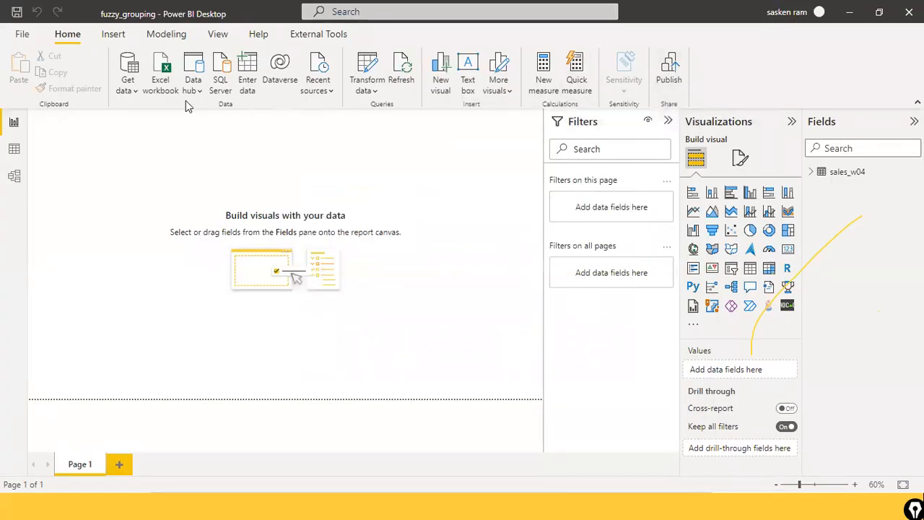
Step: Publish the fuzzy_grouping report to the bigbox workspace and review the dev_sandbox content list in the Power BI service
{"action": "left_click", "coordinate": [670, 72]}
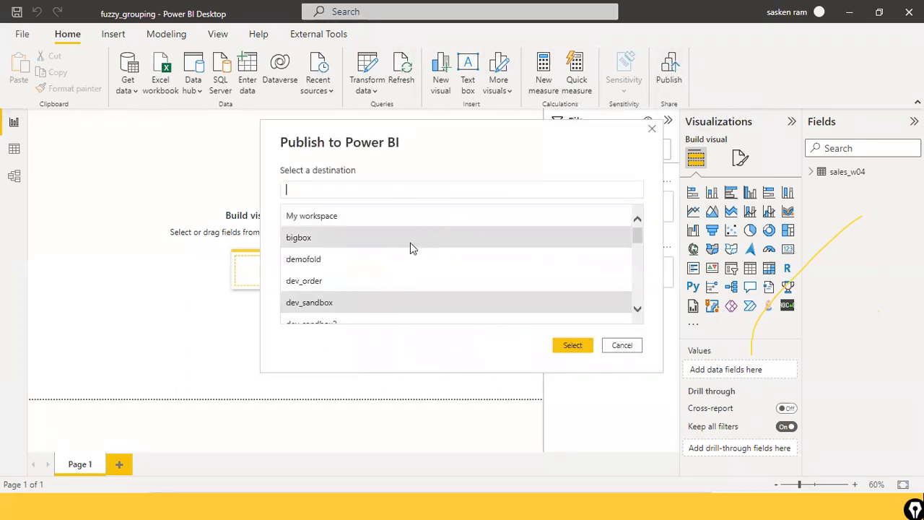
{"action": "scroll", "coordinate": [404, 249], "scroll_direction": "down", "scroll_amount": 1}
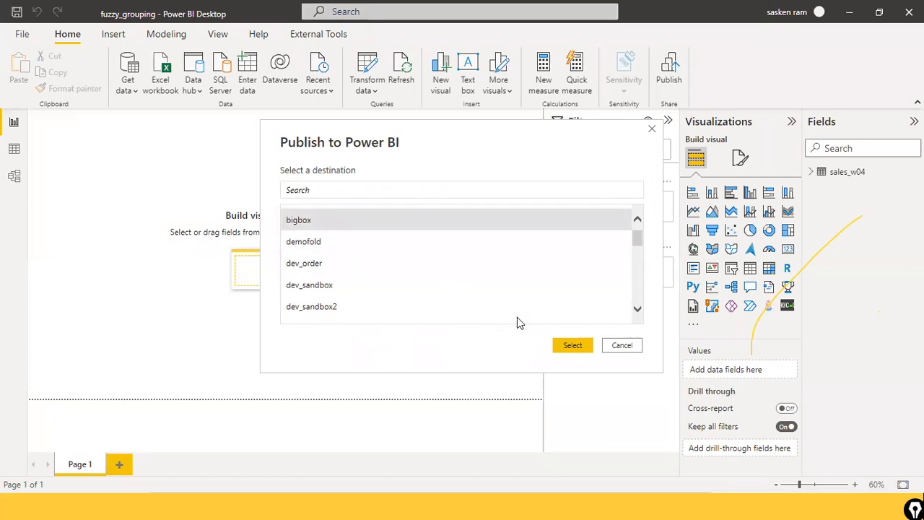
{"action": "double_click", "coordinate": [287, 225]}
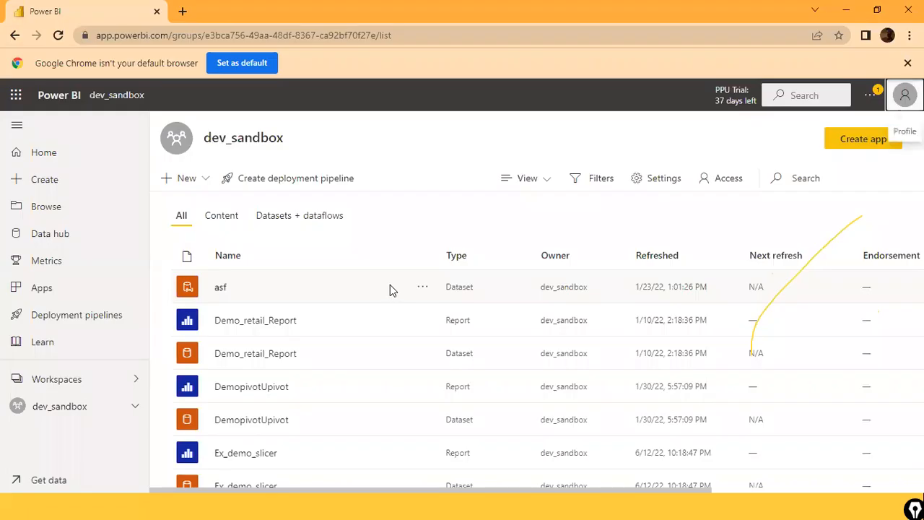
{"action": "scroll", "coordinate": [390, 284], "scroll_direction": "down", "scroll_amount": 2}
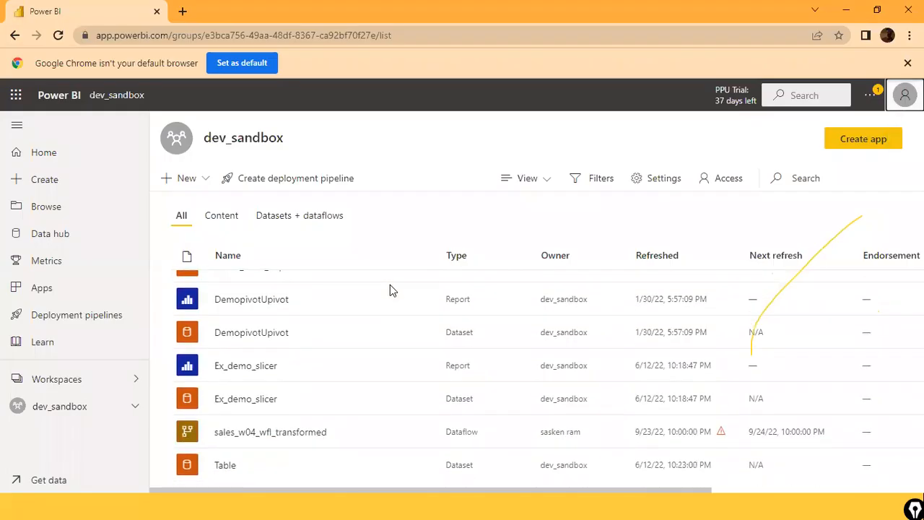
Step: Dismiss the publishing dialog in Power BI Desktop and review the dev_sandbox content list in the Power BI service
{"action": "scroll", "coordinate": [392, 290], "scroll_direction": "up", "scroll_amount": 2}
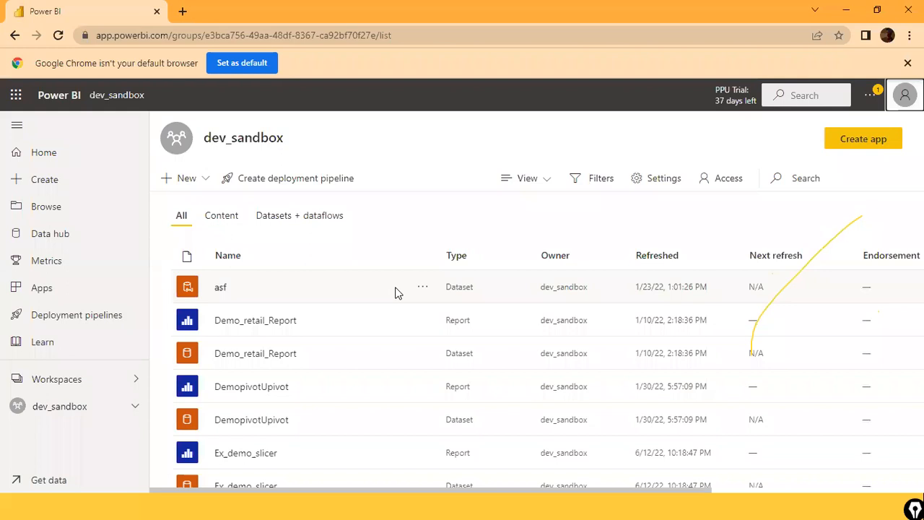
{"action": "left_click_drag", "start_coordinate": [614, 490], "coordinate": [453, 449]}
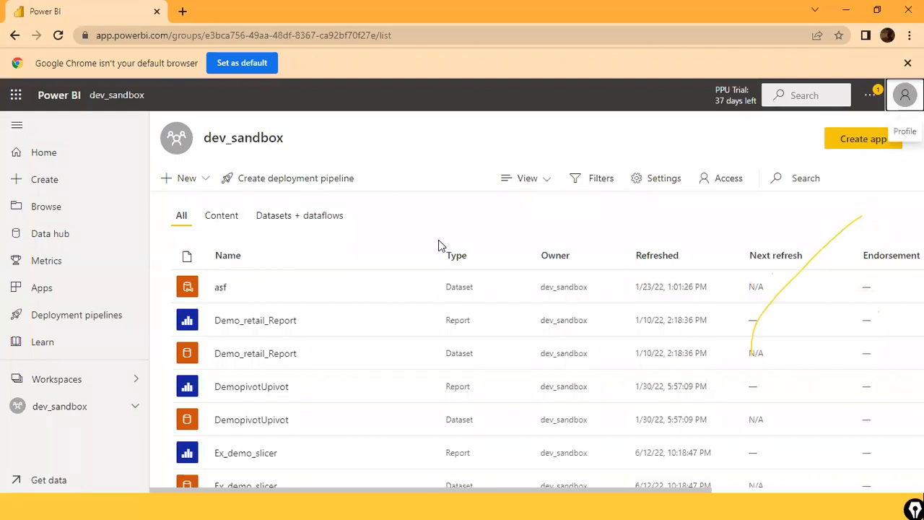
{"action": "key", "text": "alt+Tab"}
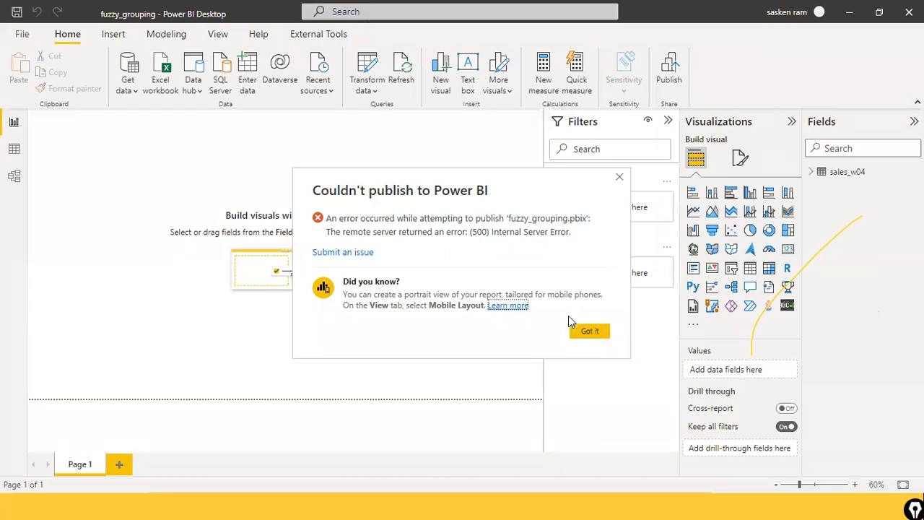
{"action": "left_click", "coordinate": [603, 330]}
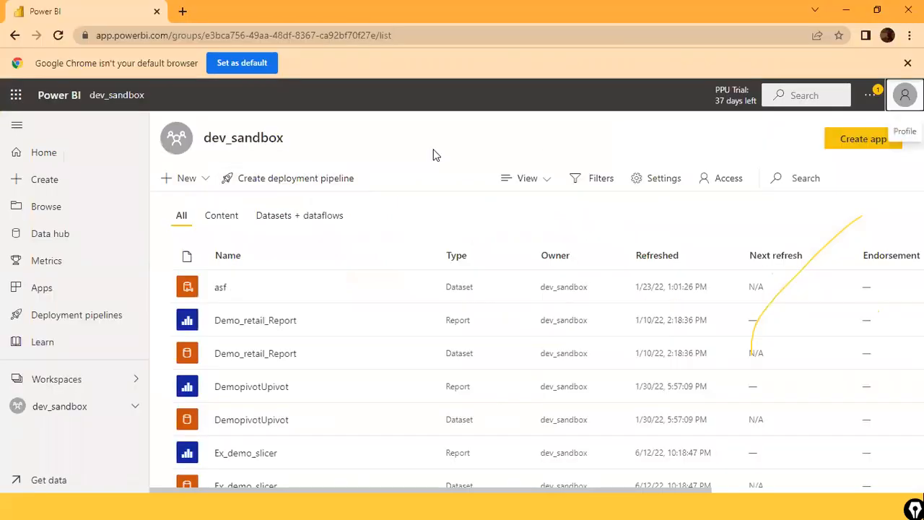
{"action": "scroll", "coordinate": [267, 464], "scroll_direction": "down", "scroll_amount": 1}
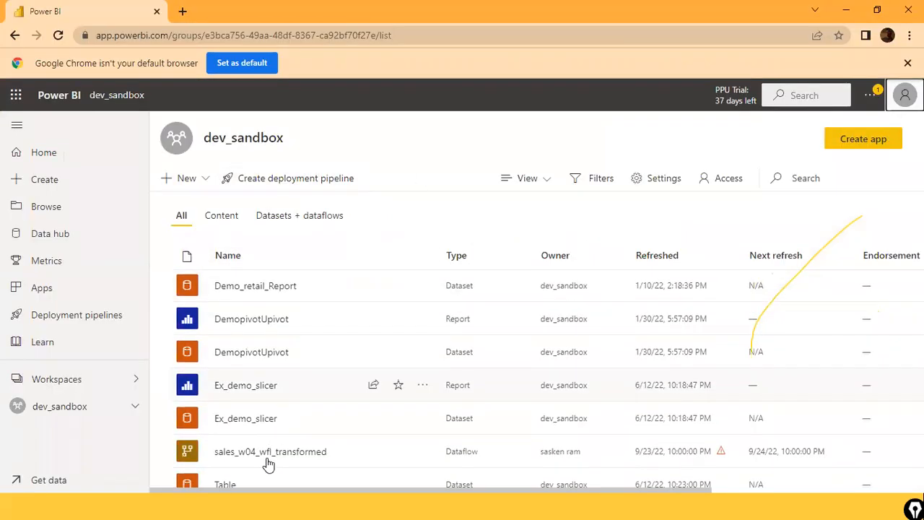
{"action": "scroll", "coordinate": [429, 309], "scroll_direction": "down", "scroll_amount": 1}
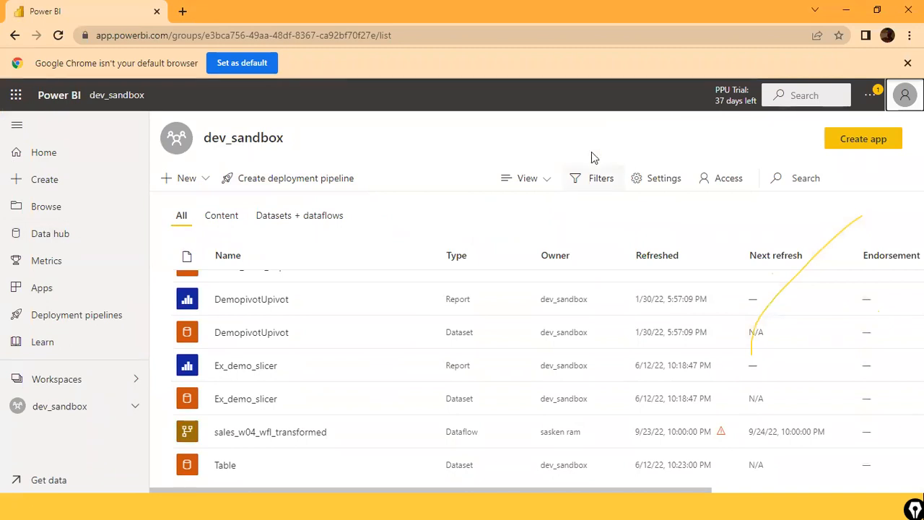
Step: Switch to Power BI Desktop and open the fuzzy_grouping queries in Power Query Editor
{"action": "key", "text": "alt+Tab"}
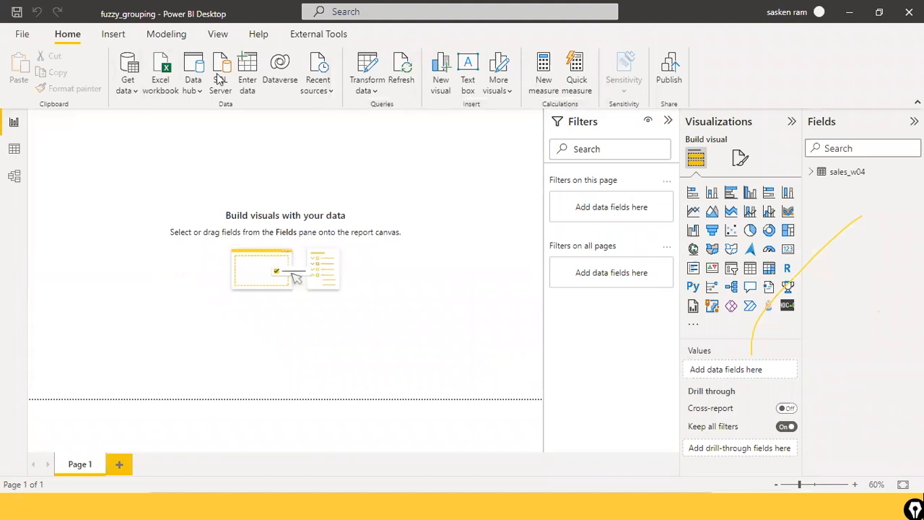
{"action": "left_click", "coordinate": [364, 90]}
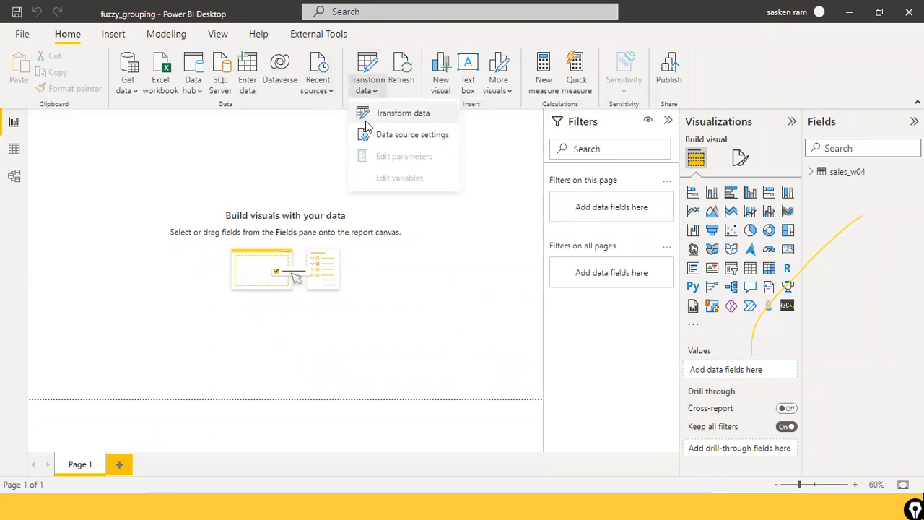
{"action": "left_click", "coordinate": [398, 114]}
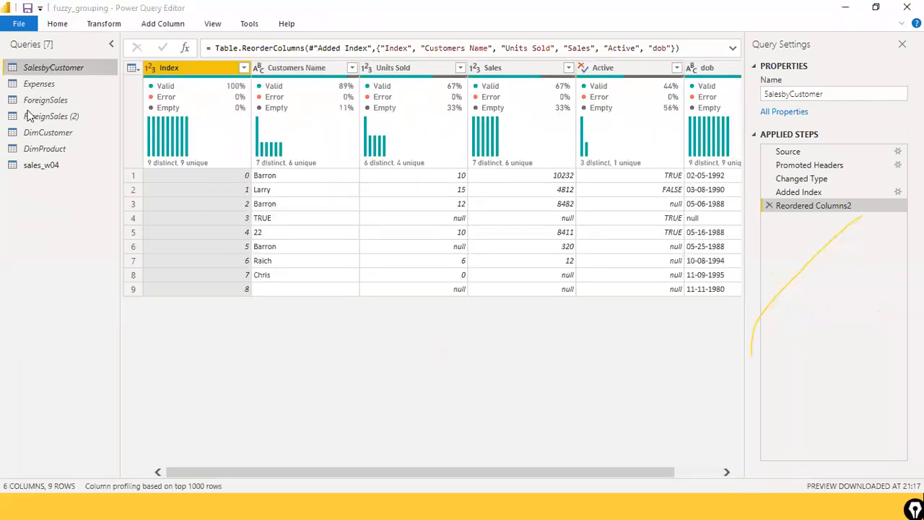
Step: Switch to the Power BI service and look through its Home, Create and Browse pages
{"action": "key", "text": "alt+Tab"}
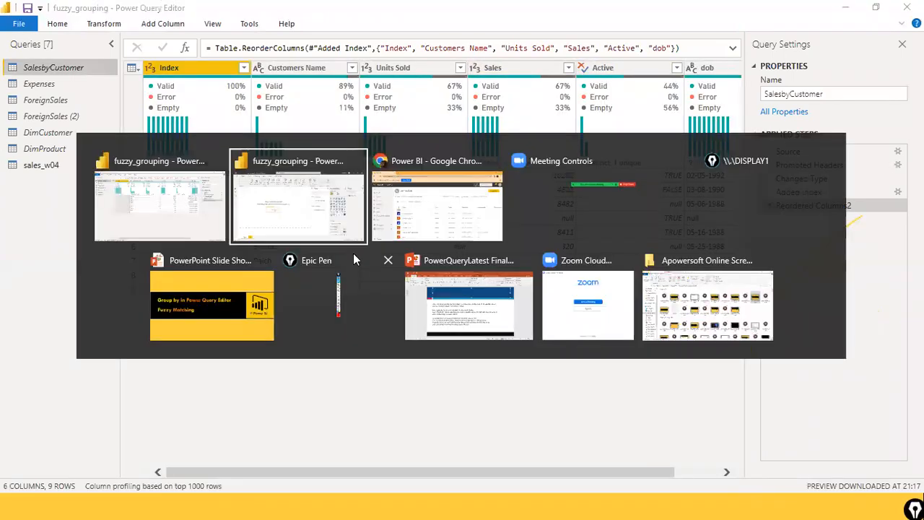
{"action": "key", "text": "alt+Tab"}
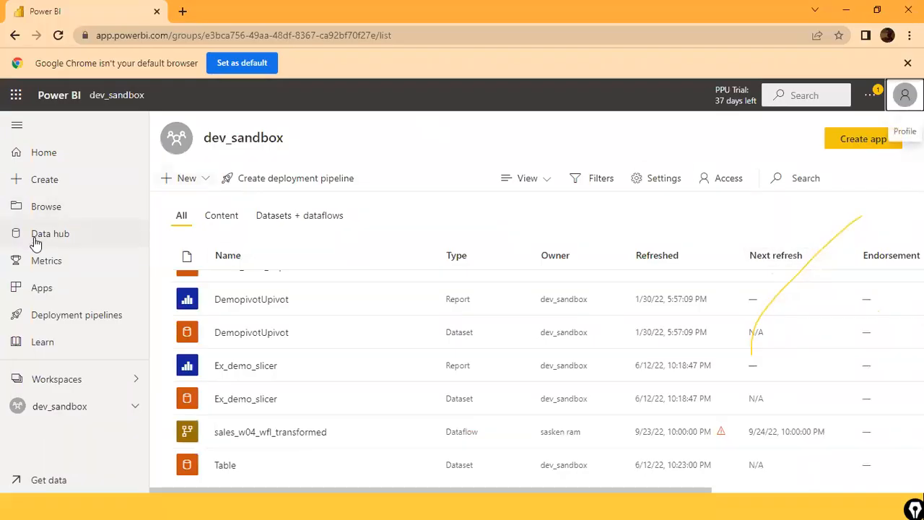
{"action": "left_click", "coordinate": [44, 152]}
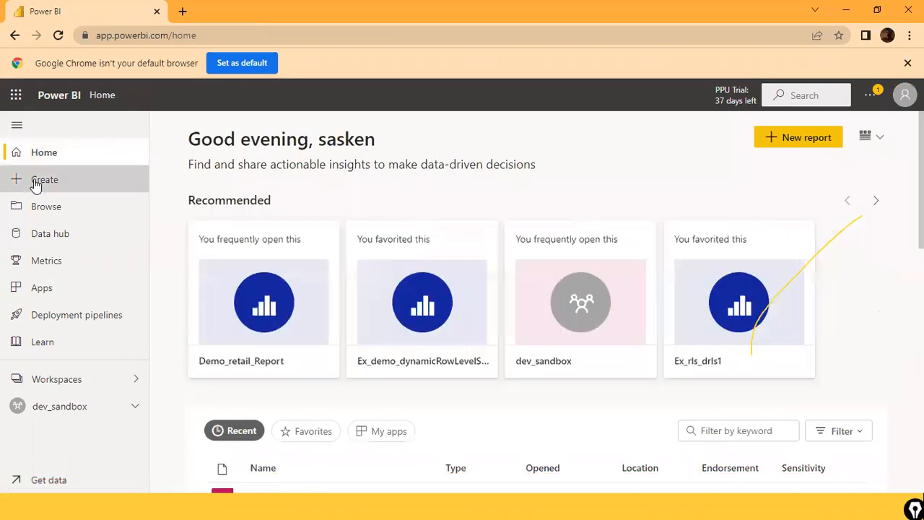
{"action": "left_click", "coordinate": [34, 180]}
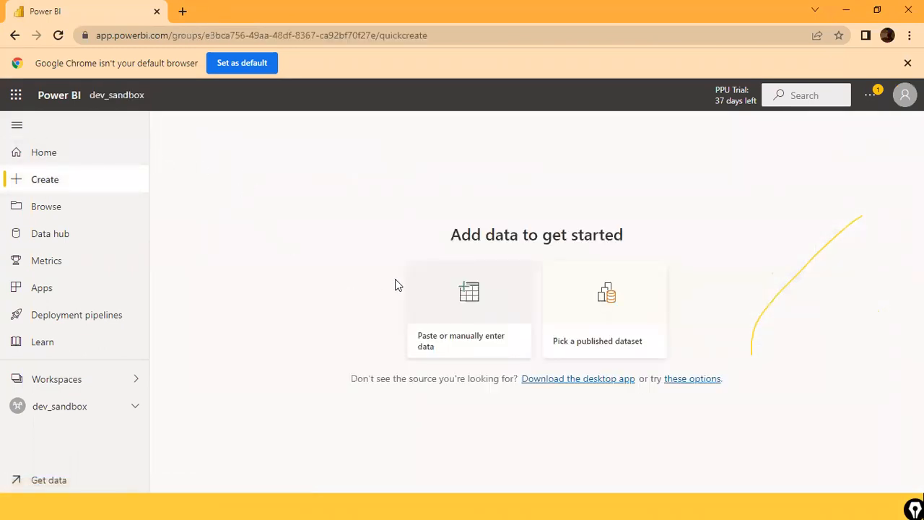
{"action": "left_click", "coordinate": [59, 157]}
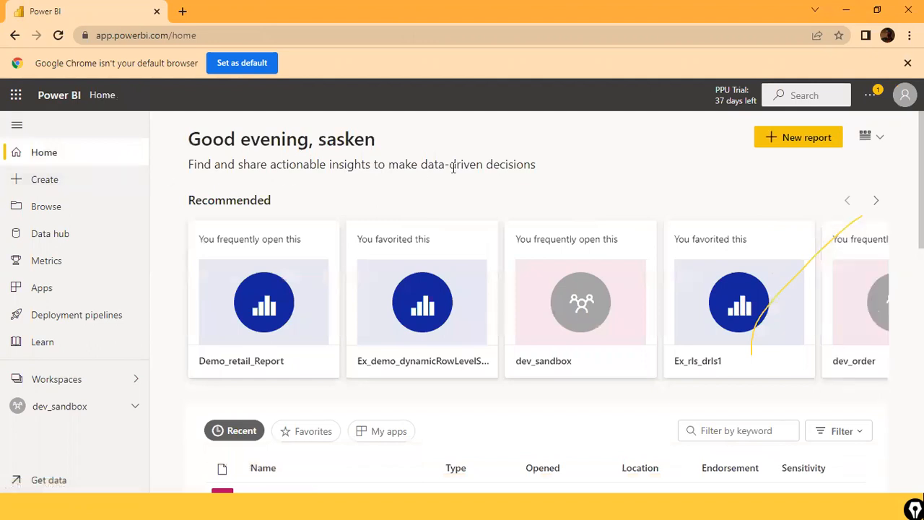
{"action": "left_click", "coordinate": [44, 180]}
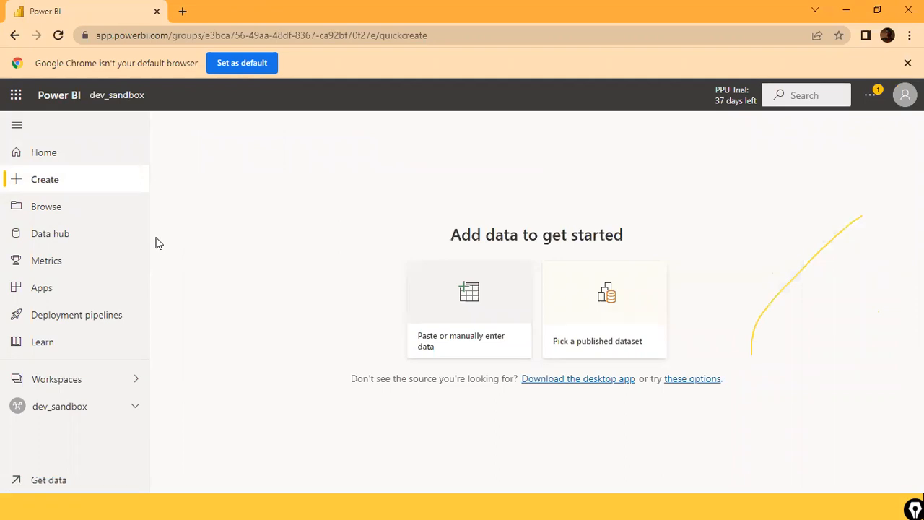
{"action": "left_click", "coordinate": [76, 216]}
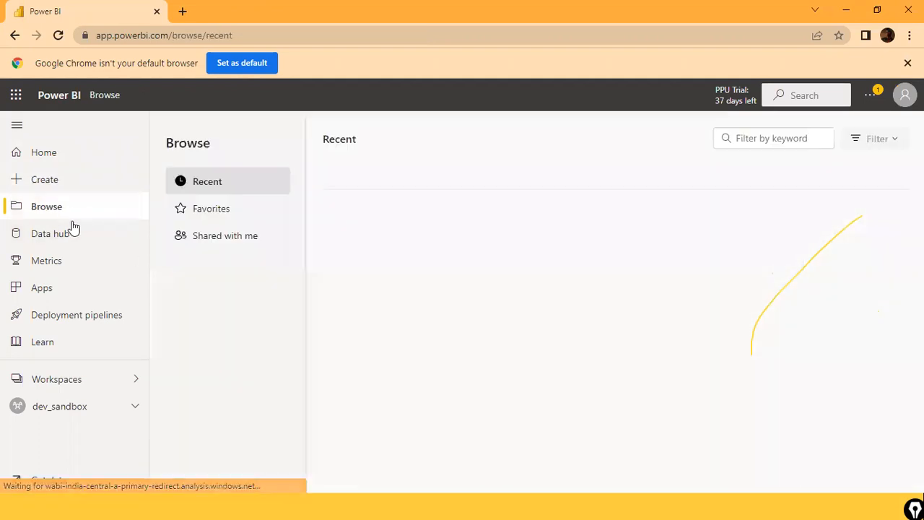
Step: Open the bigbox workspace, try to create a new dataflow there, and return to the workspace's content list
{"action": "left_click", "coordinate": [117, 382]}
{"action": "left_click", "coordinate": [248, 223]}
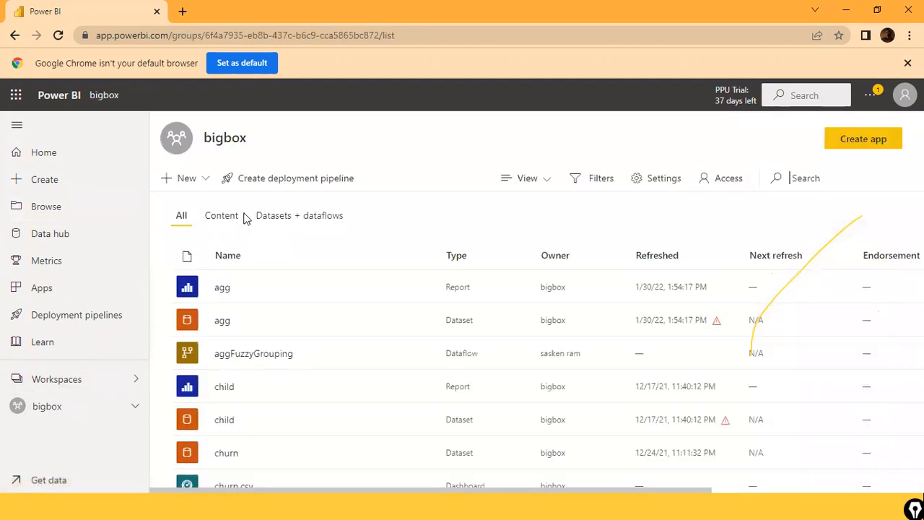
{"action": "left_click", "coordinate": [205, 179]}
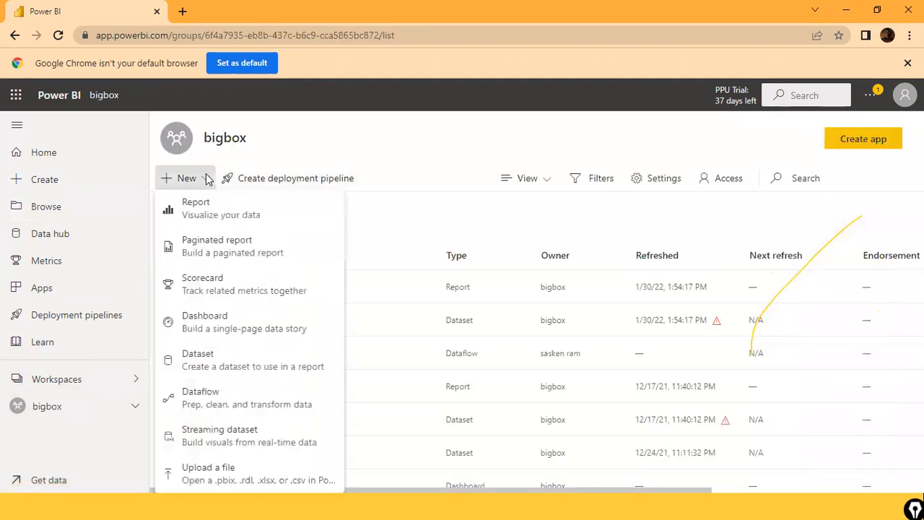
{"action": "left_click", "coordinate": [225, 394]}
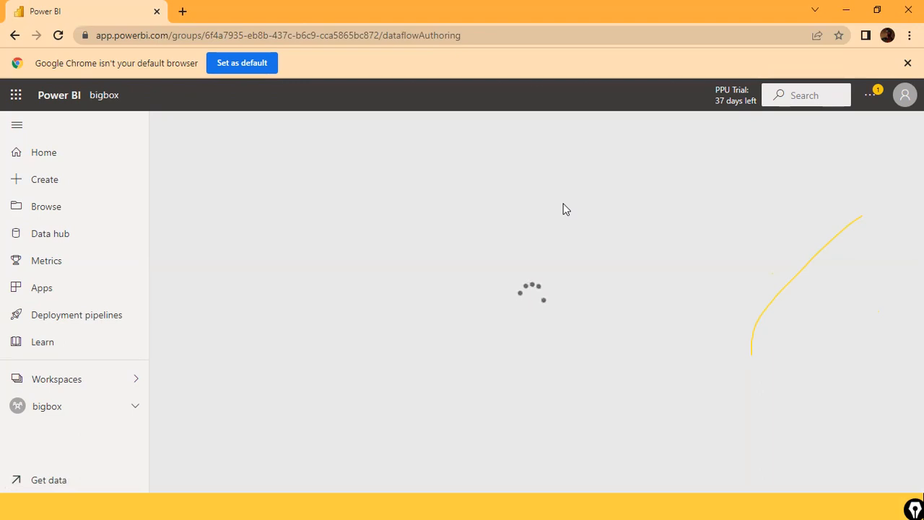
{"action": "key", "text": "super"}
{"action": "key", "text": "super"}
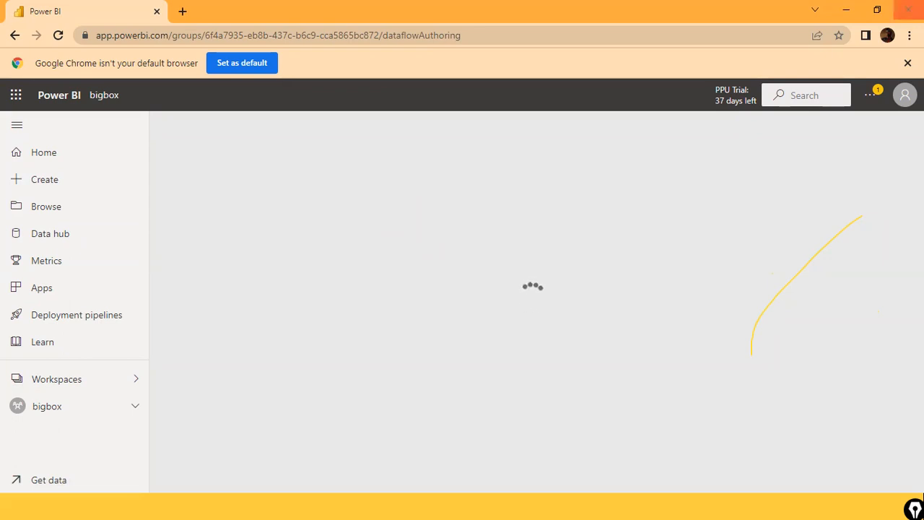
{"action": "left_click", "coordinate": [16, 35]}
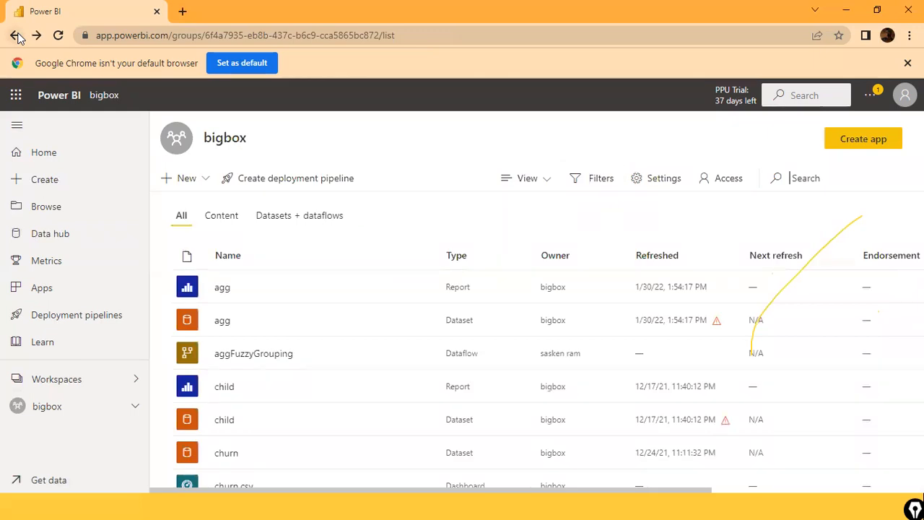
Step: Examine the aggSales table's columns and incremental refresh settings in the aggFuzzyGrouping dataflow, and open its tables for editing
{"action": "left_click", "coordinate": [227, 355]}
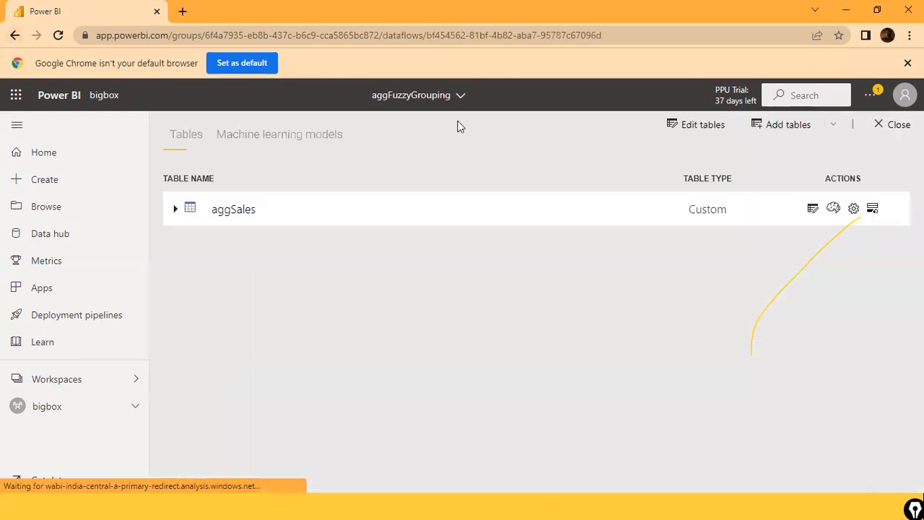
{"action": "left_click", "coordinate": [238, 214]}
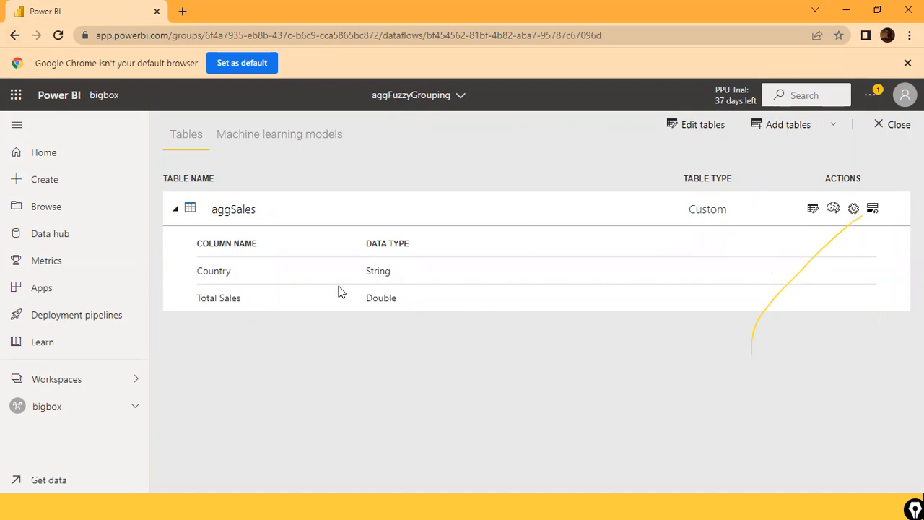
{"action": "left_click", "coordinate": [187, 209]}
{"action": "left_click", "coordinate": [191, 210]}
{"action": "left_click", "coordinate": [871, 211]}
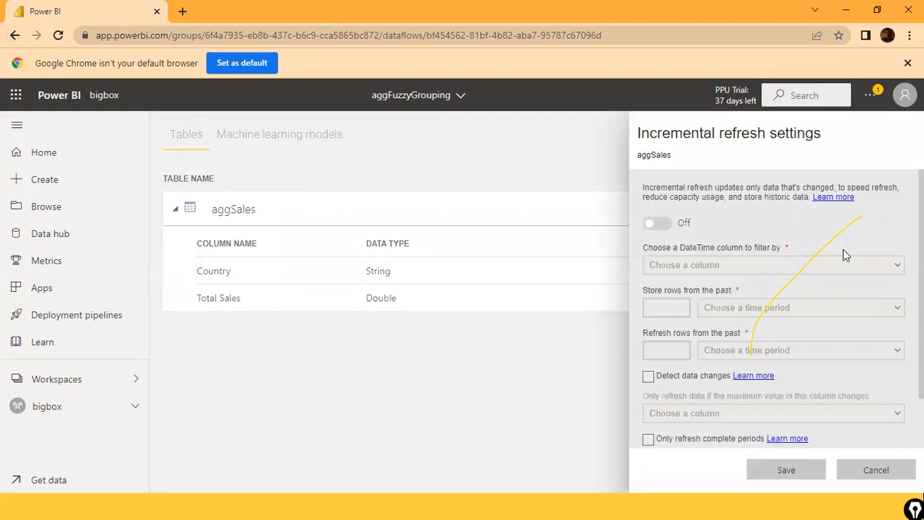
{"action": "left_click", "coordinate": [874, 470]}
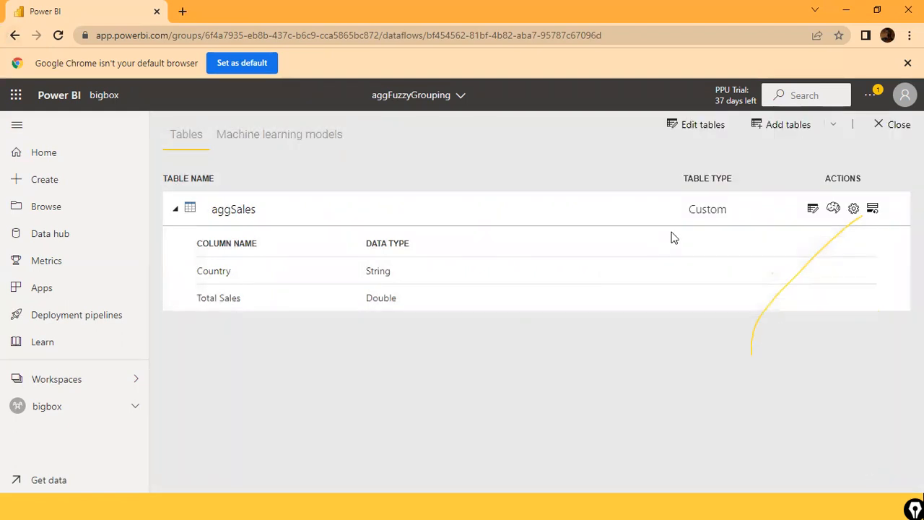
{"action": "left_click", "coordinate": [695, 122]}
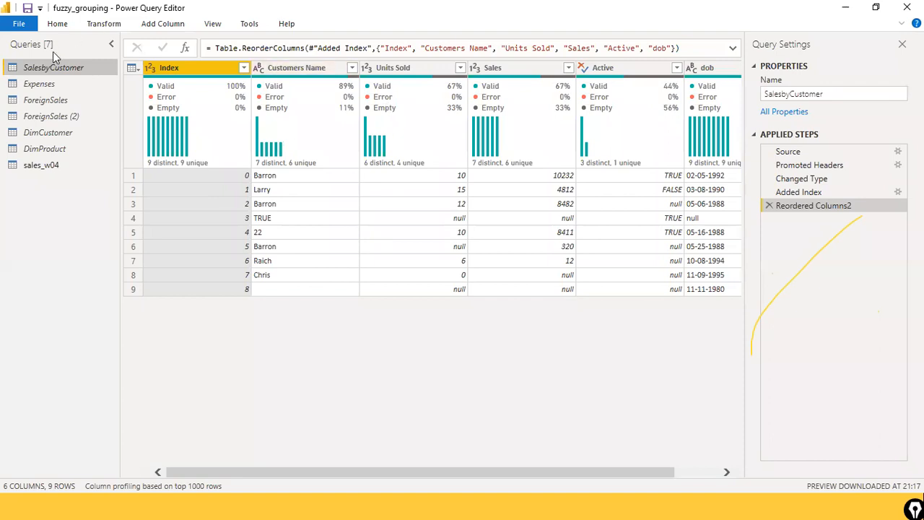
Step: Return from Power Query Editor to the fuzzy_grouping report in Power BI Desktop and open the Windows Start menu
{"action": "left_click", "coordinate": [19, 24]}
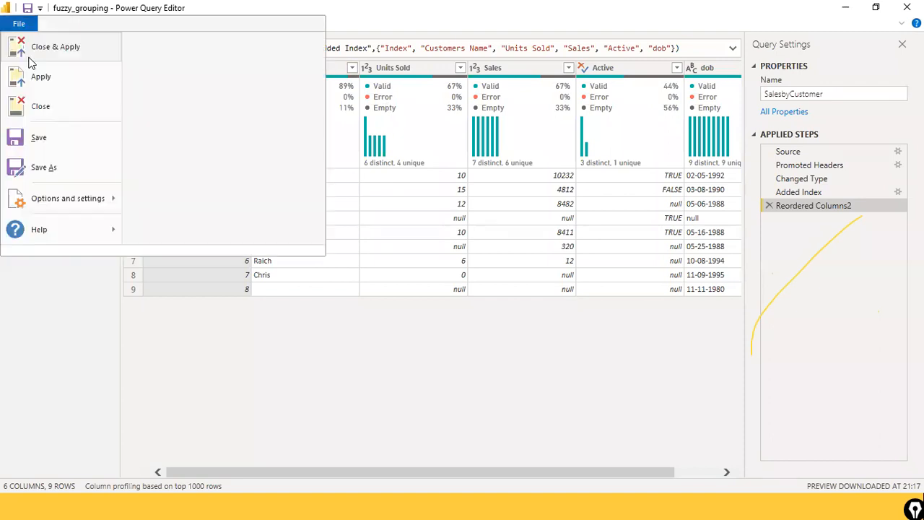
{"action": "key", "text": "Escape"}
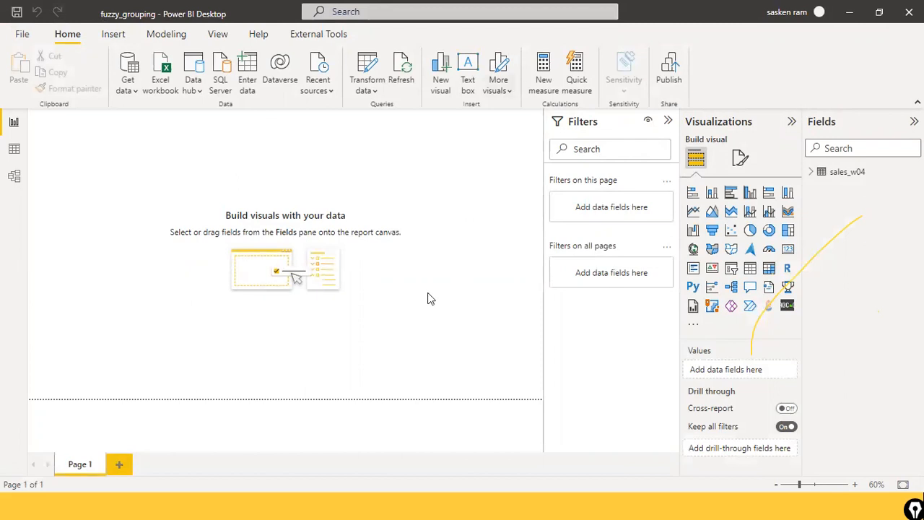
{"action": "key", "text": "super"}
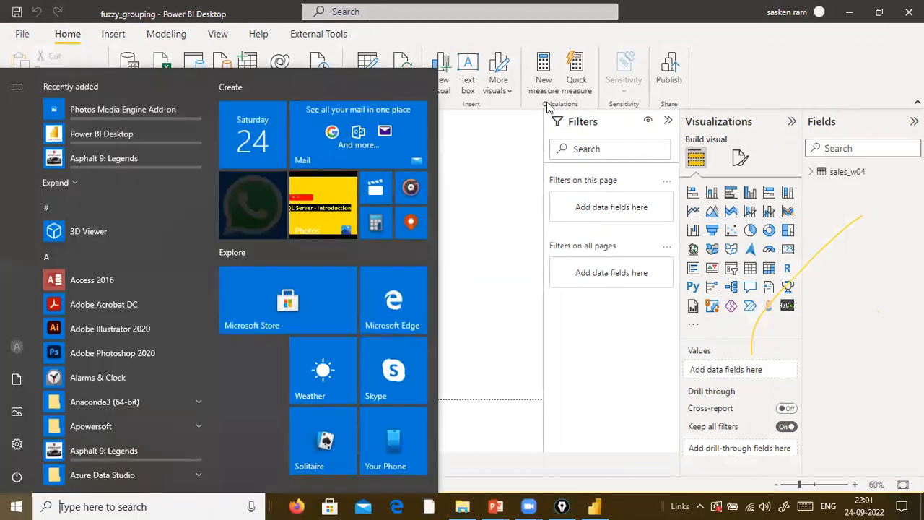